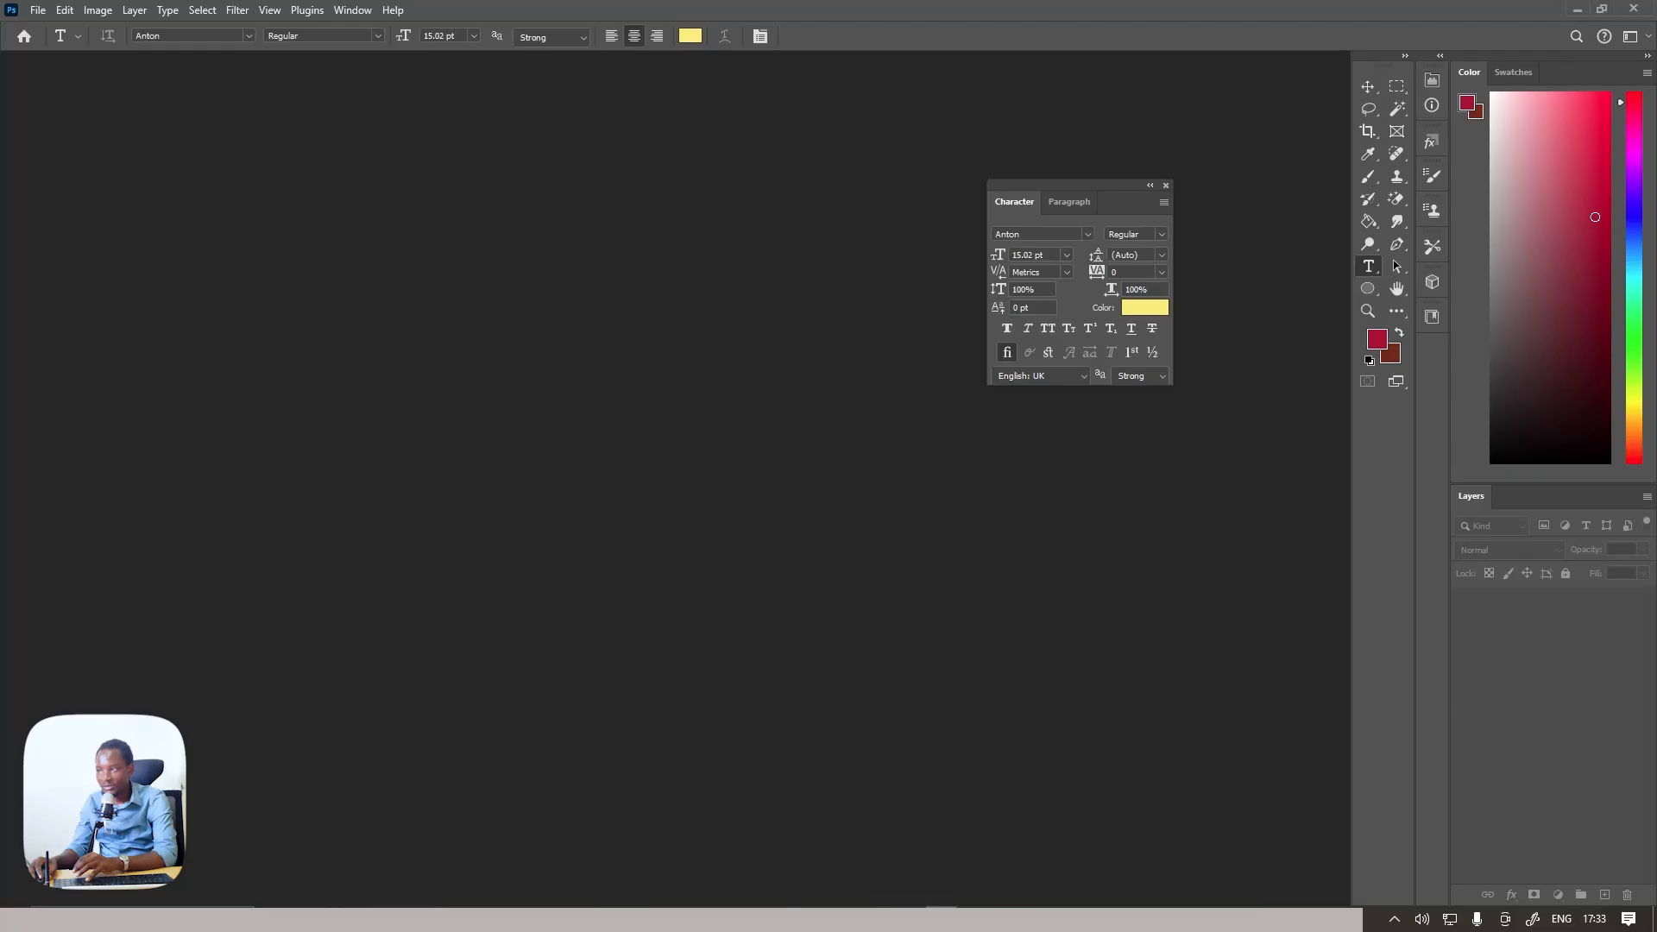
Create a 2400 x 2700 px document at 700 ppi from the Default Posters preset and close the floating Character panel
click(37, 10)
click(56, 33)
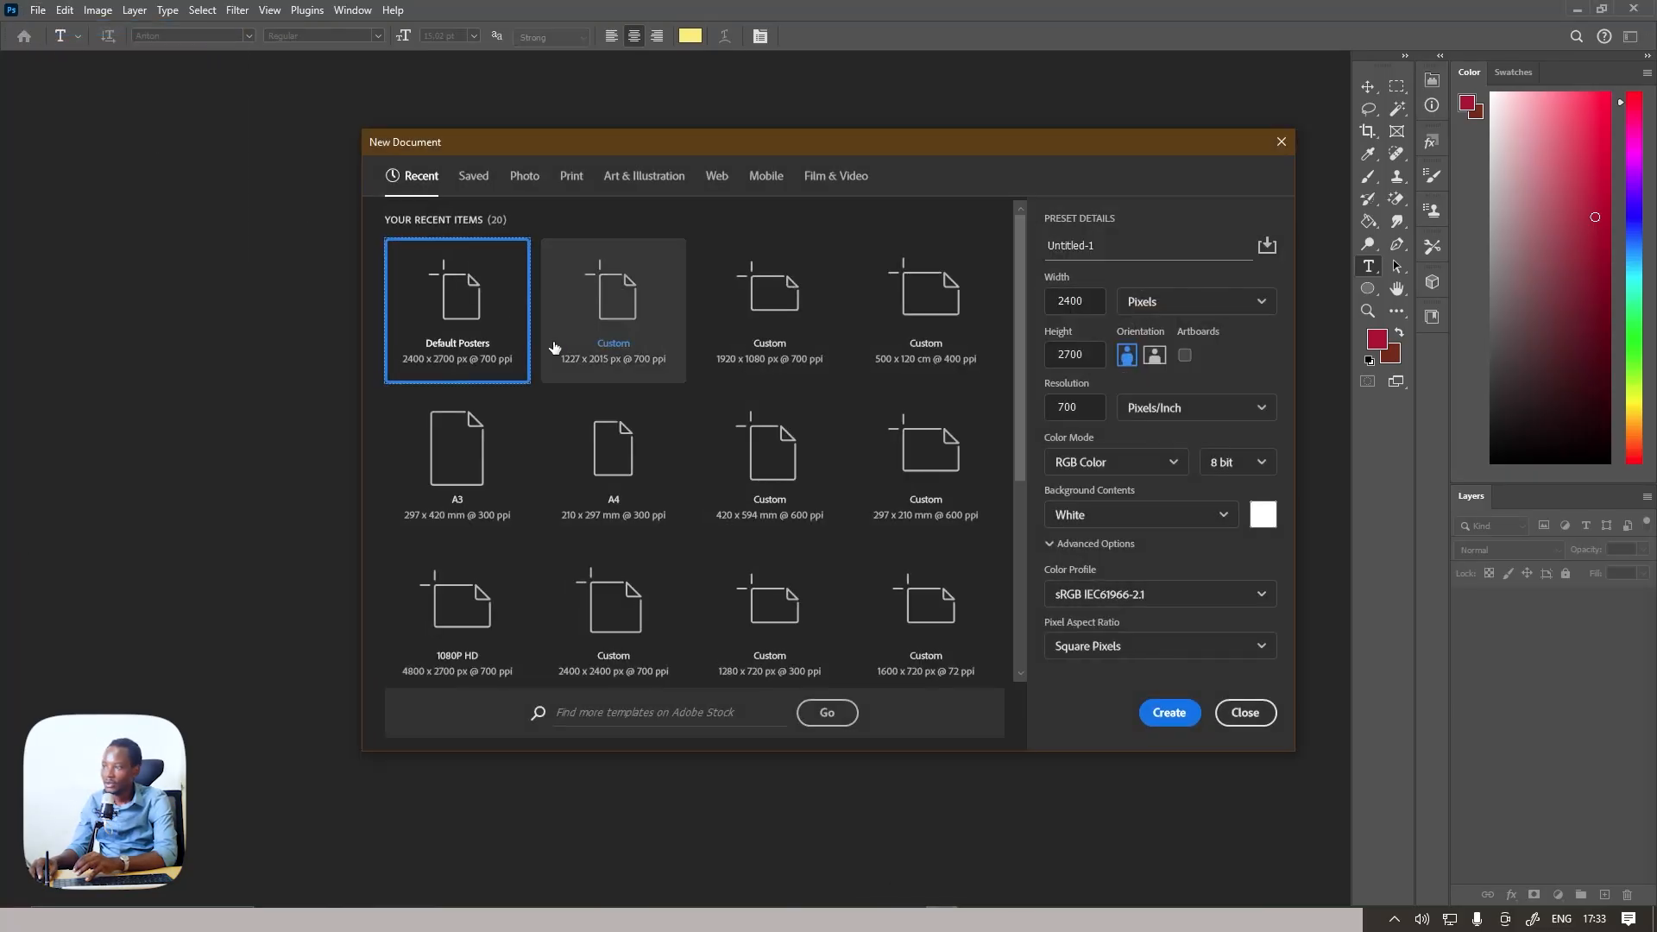
double_click(470, 309)
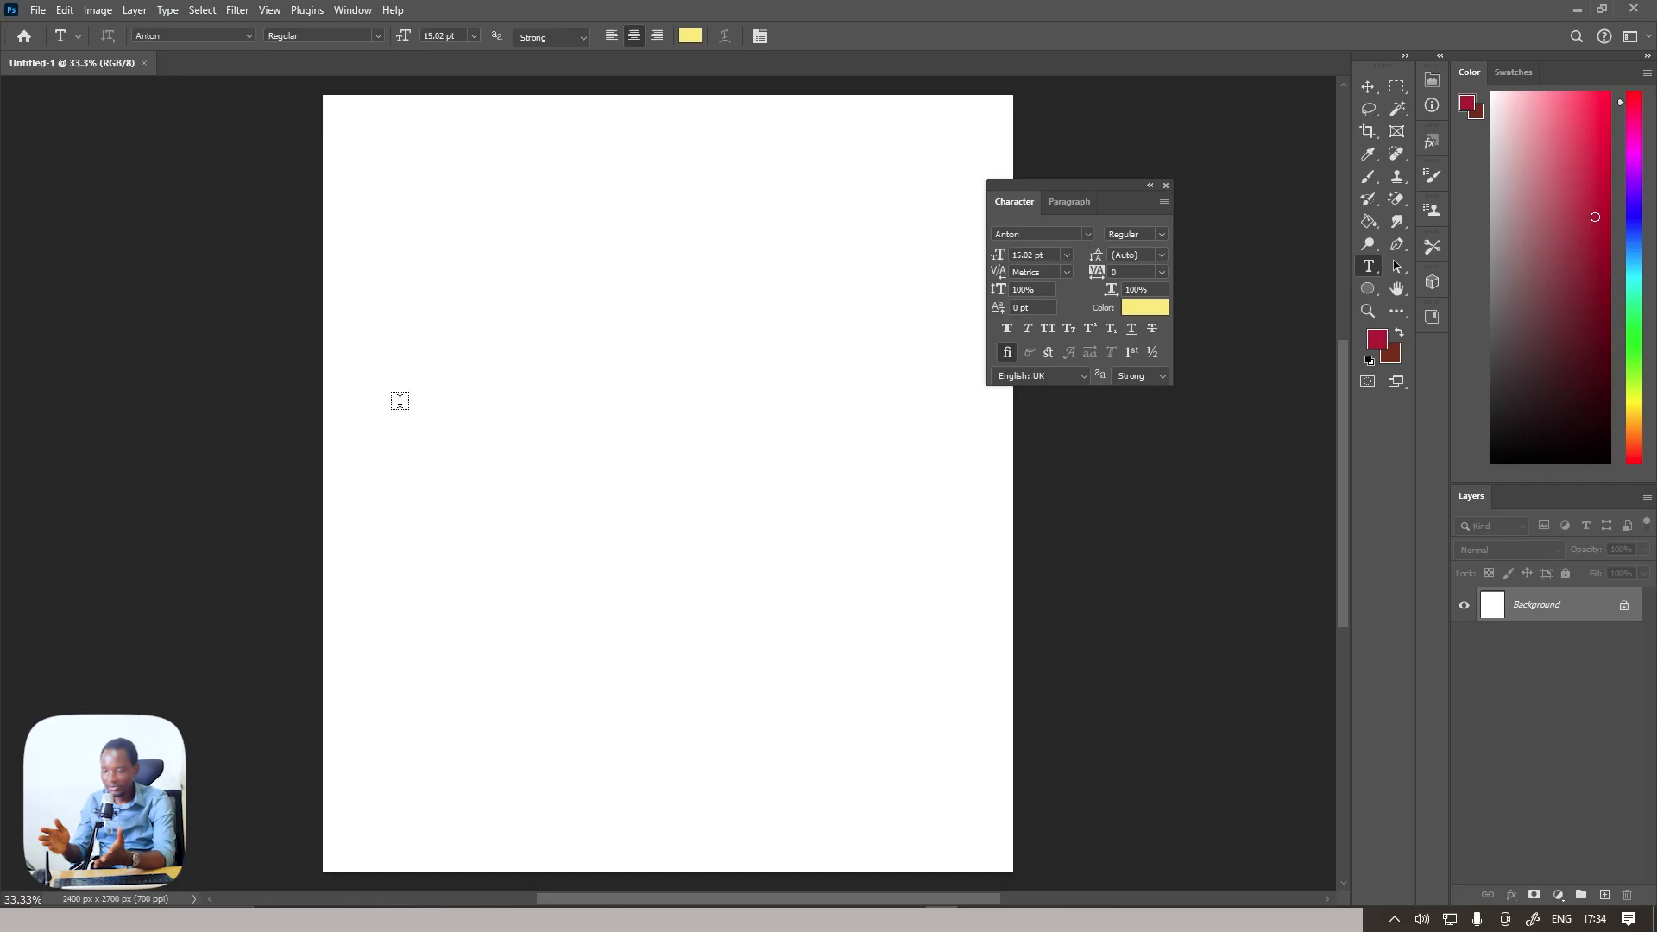
scroll(366, 423, down, 1)
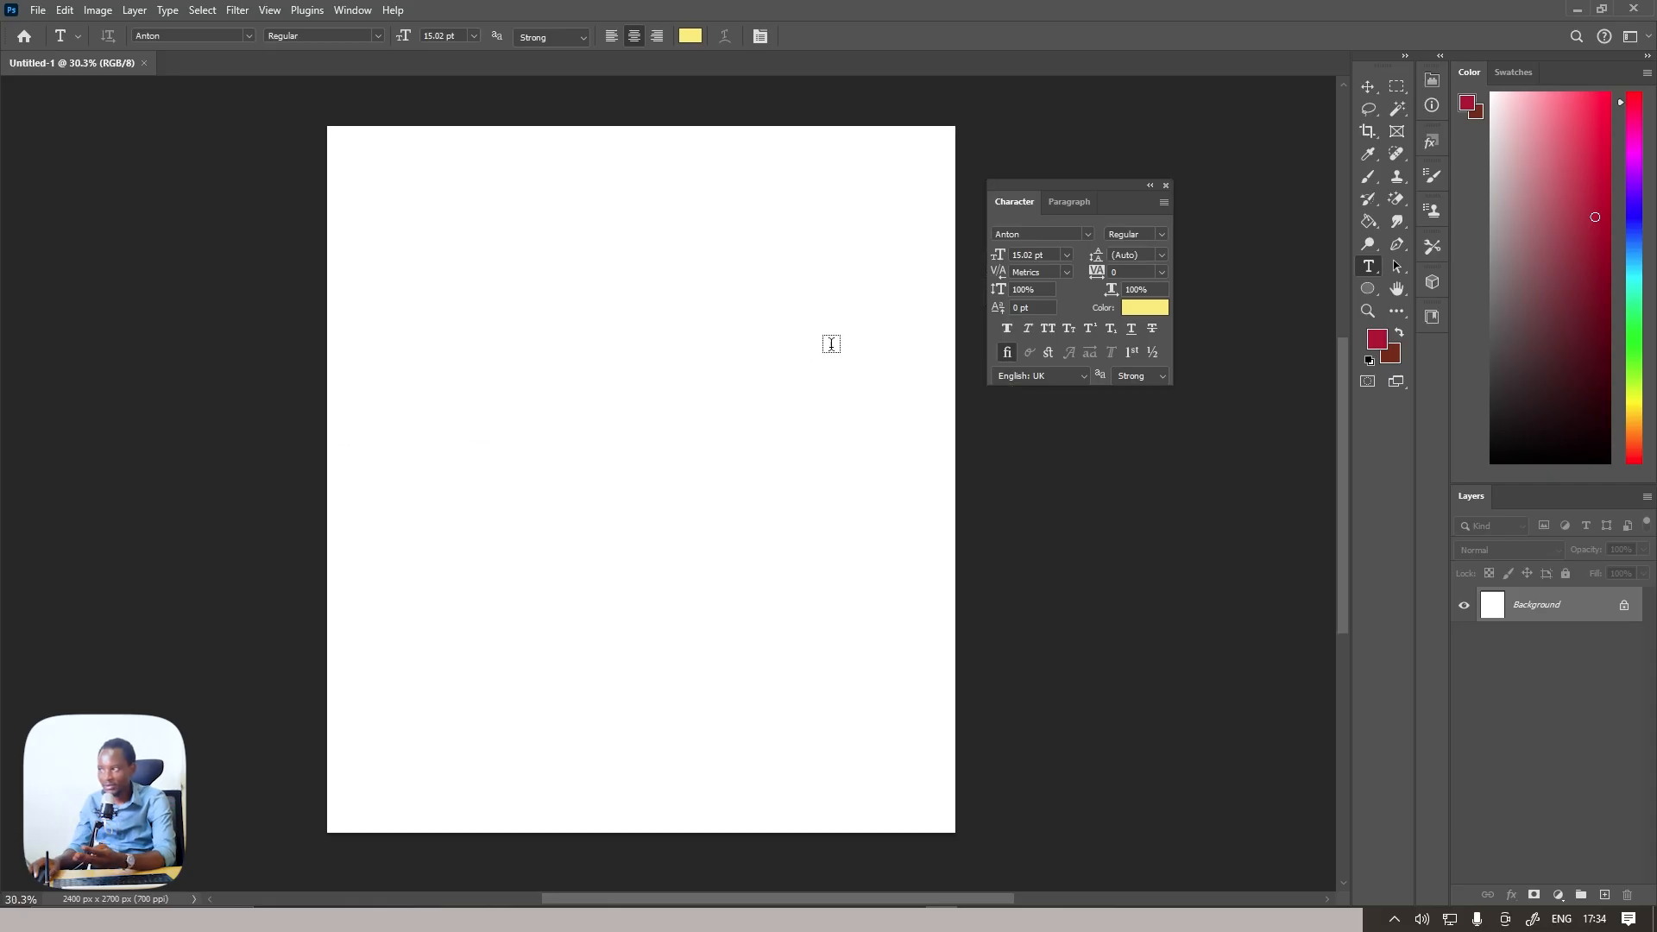
click(1166, 186)
key(v)
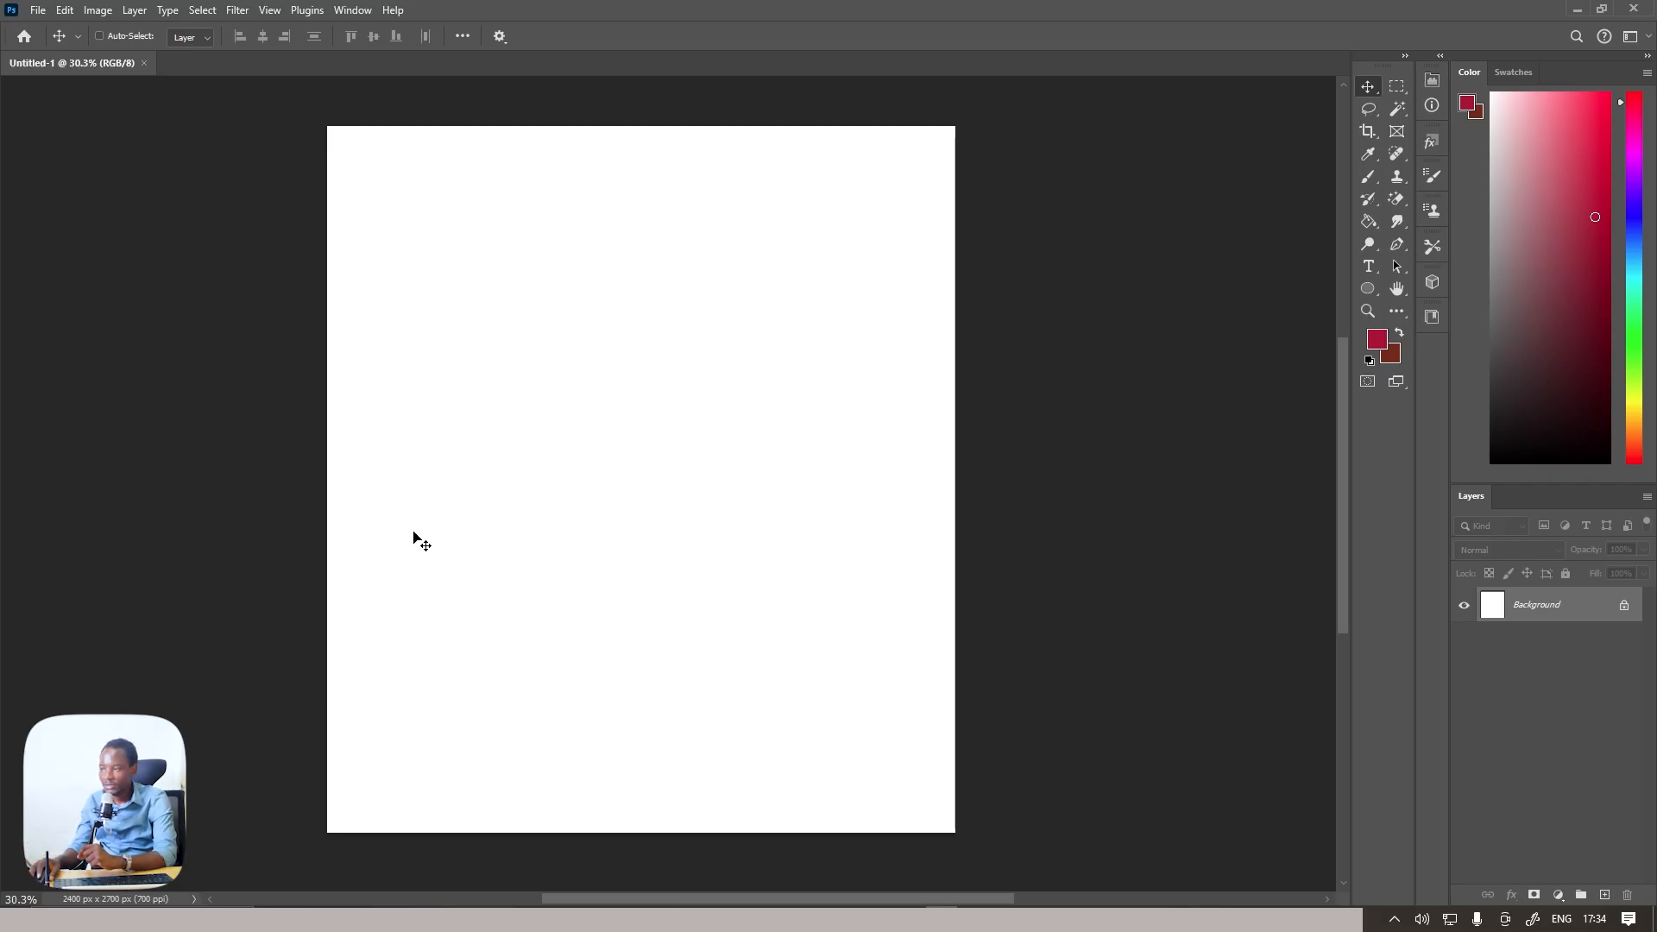
Place the couple's cut-out PNG photo into the poster as an embedded image
click(39, 11)
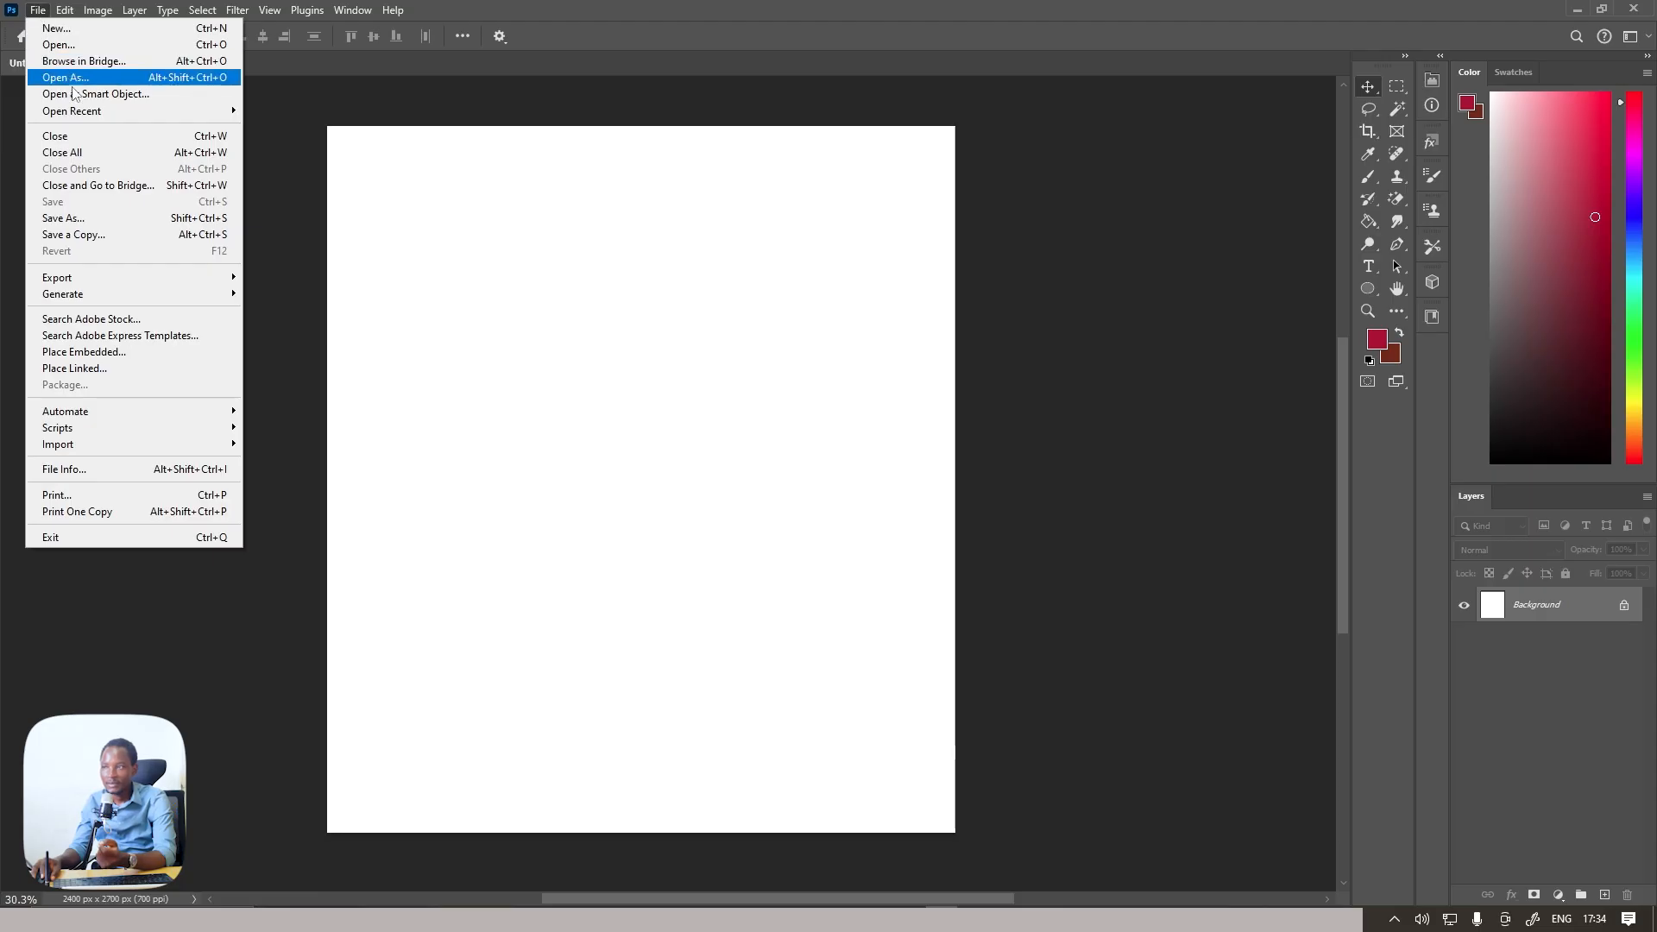
mouse_move(63, 14)
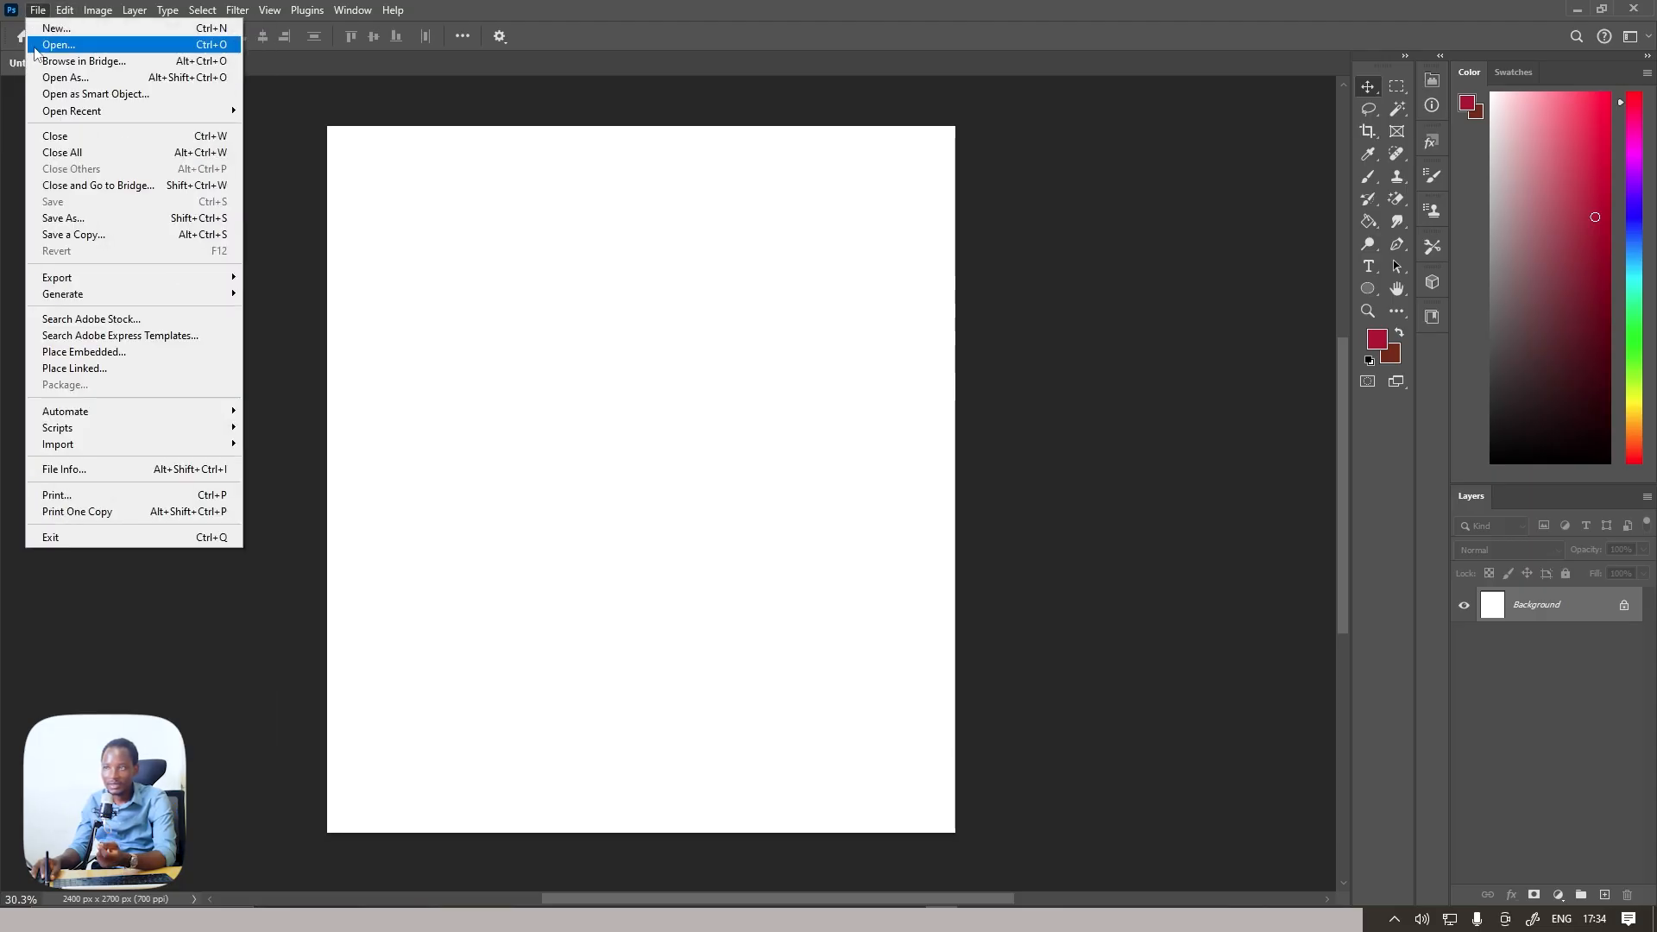
click(95, 354)
scroll(362, 251, down, 2)
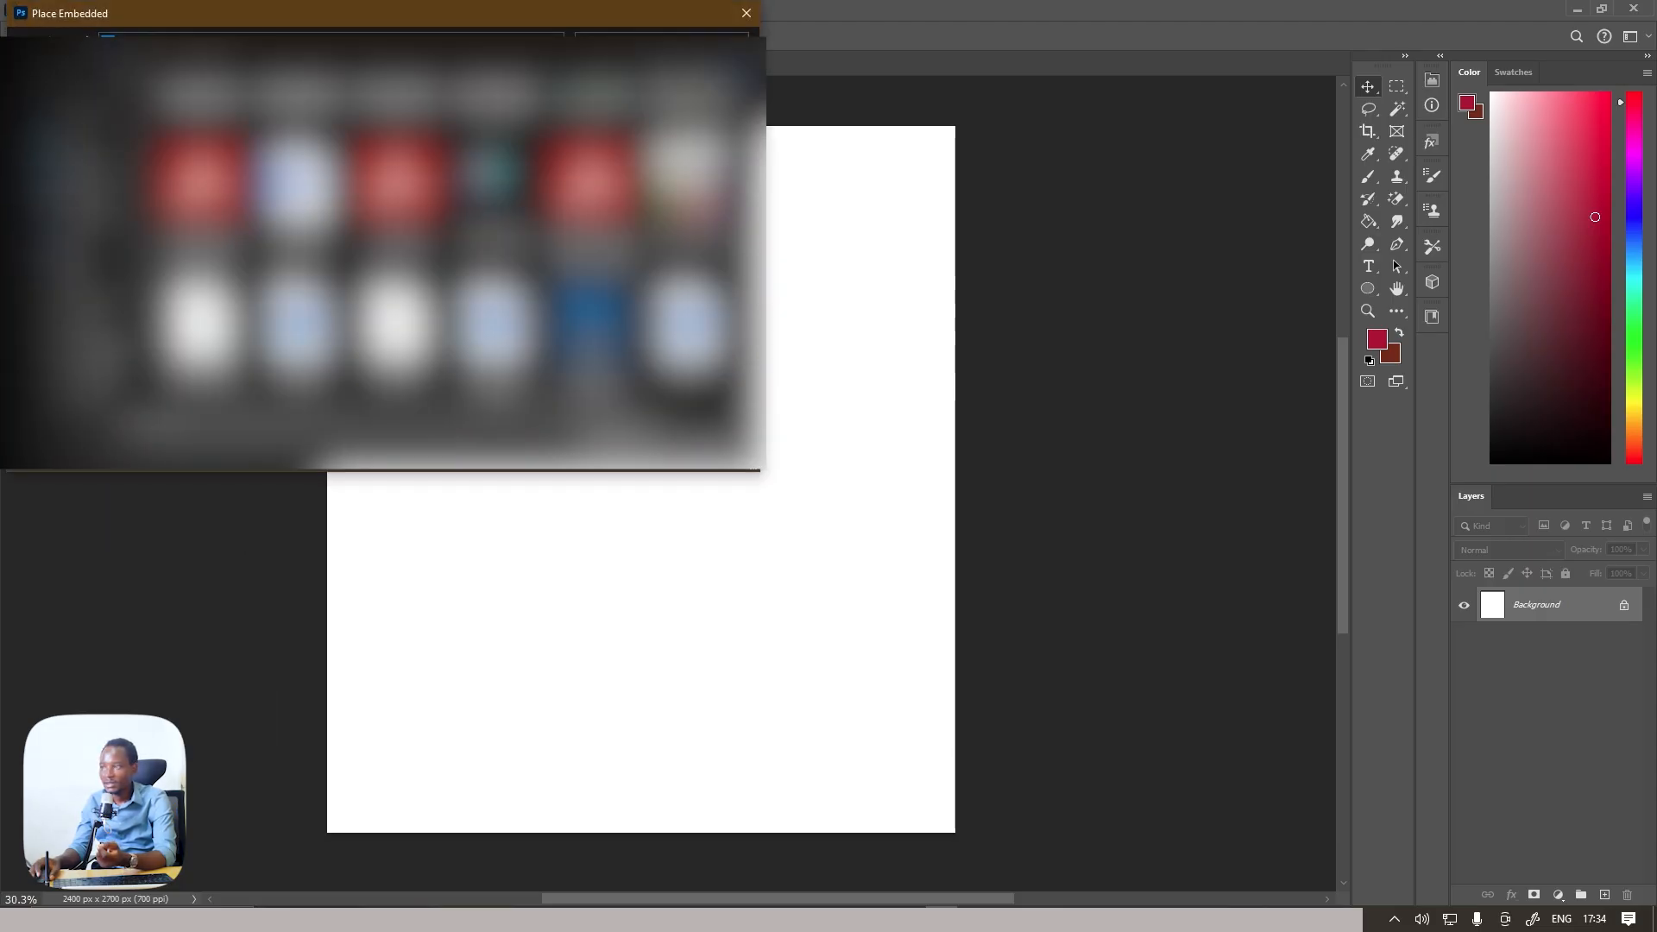
scroll(397, 337, up, 1)
double_click(495, 226)
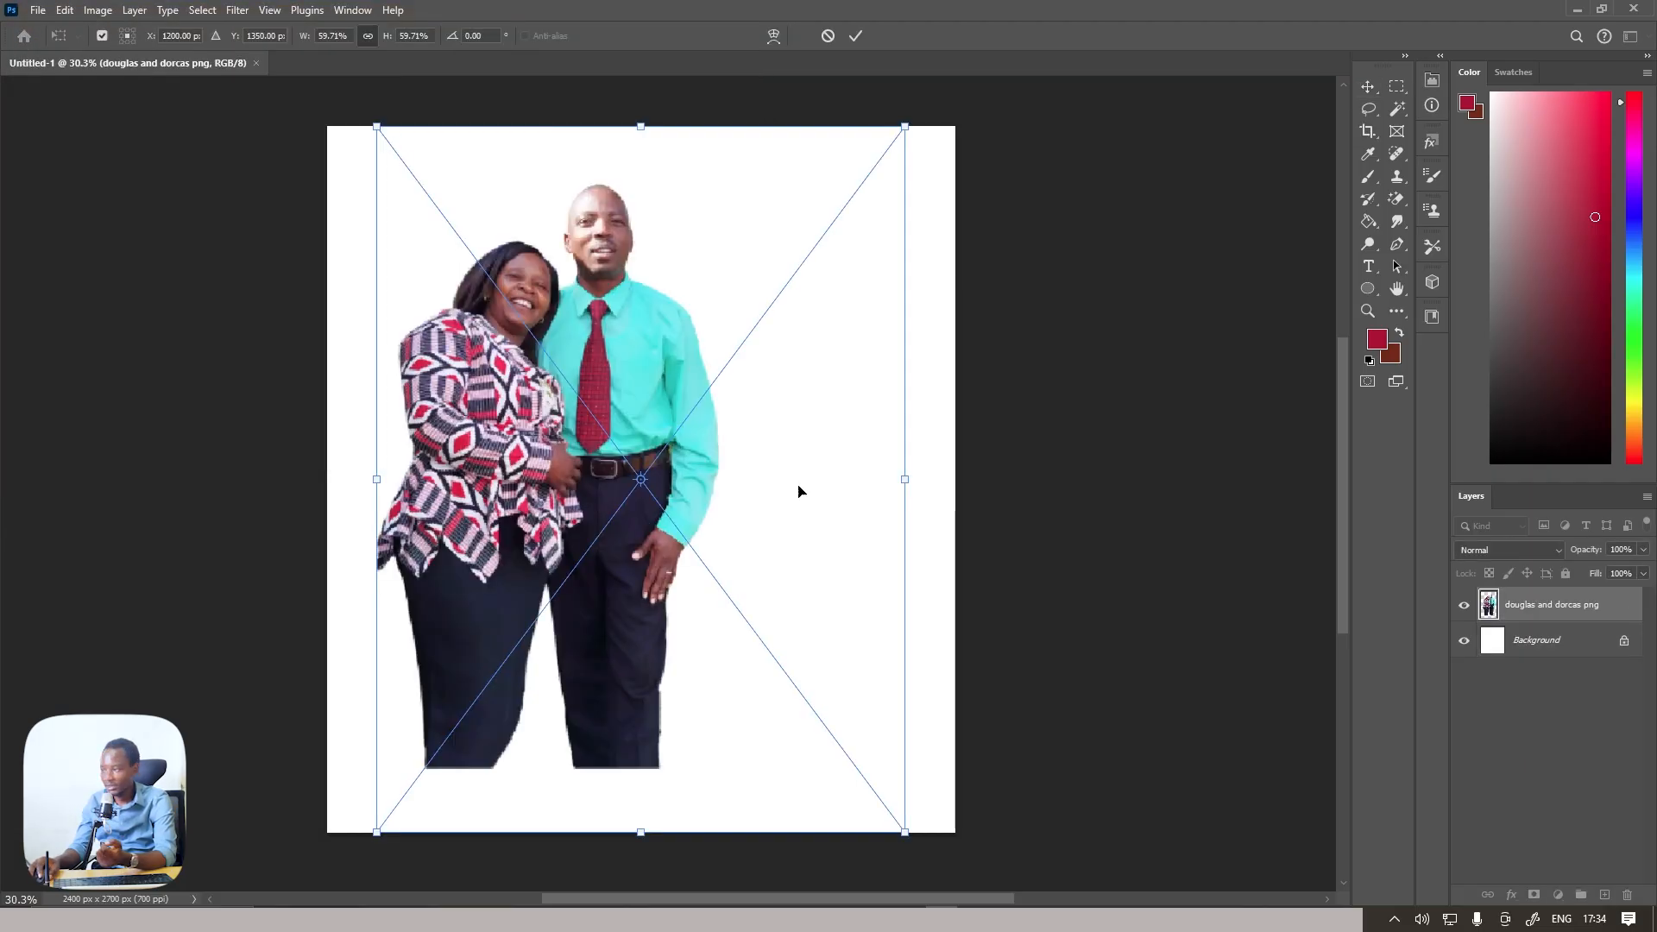
Scale the couple's photo to about 54% and position it against the canvas's left edge
drag(902, 484, 816, 481)
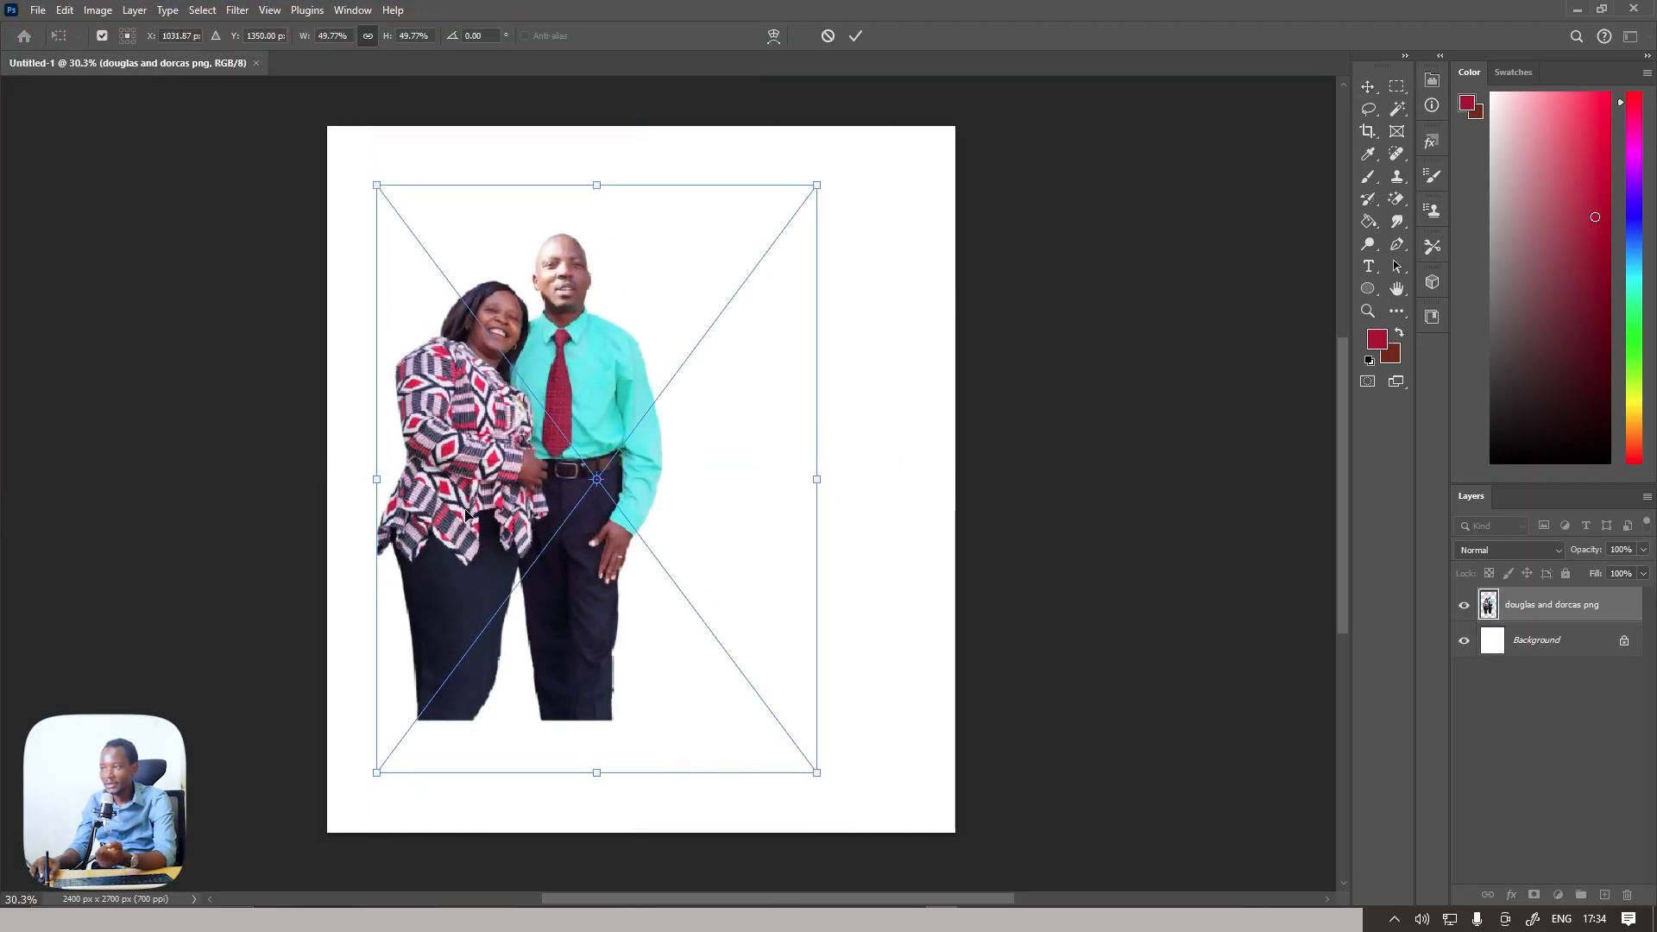
mouse_move(364, 497)
mouse_down()
mouse_move(313, 494)
mouse_move(394, 506)
mouse_up()
drag(811, 488, 740, 485)
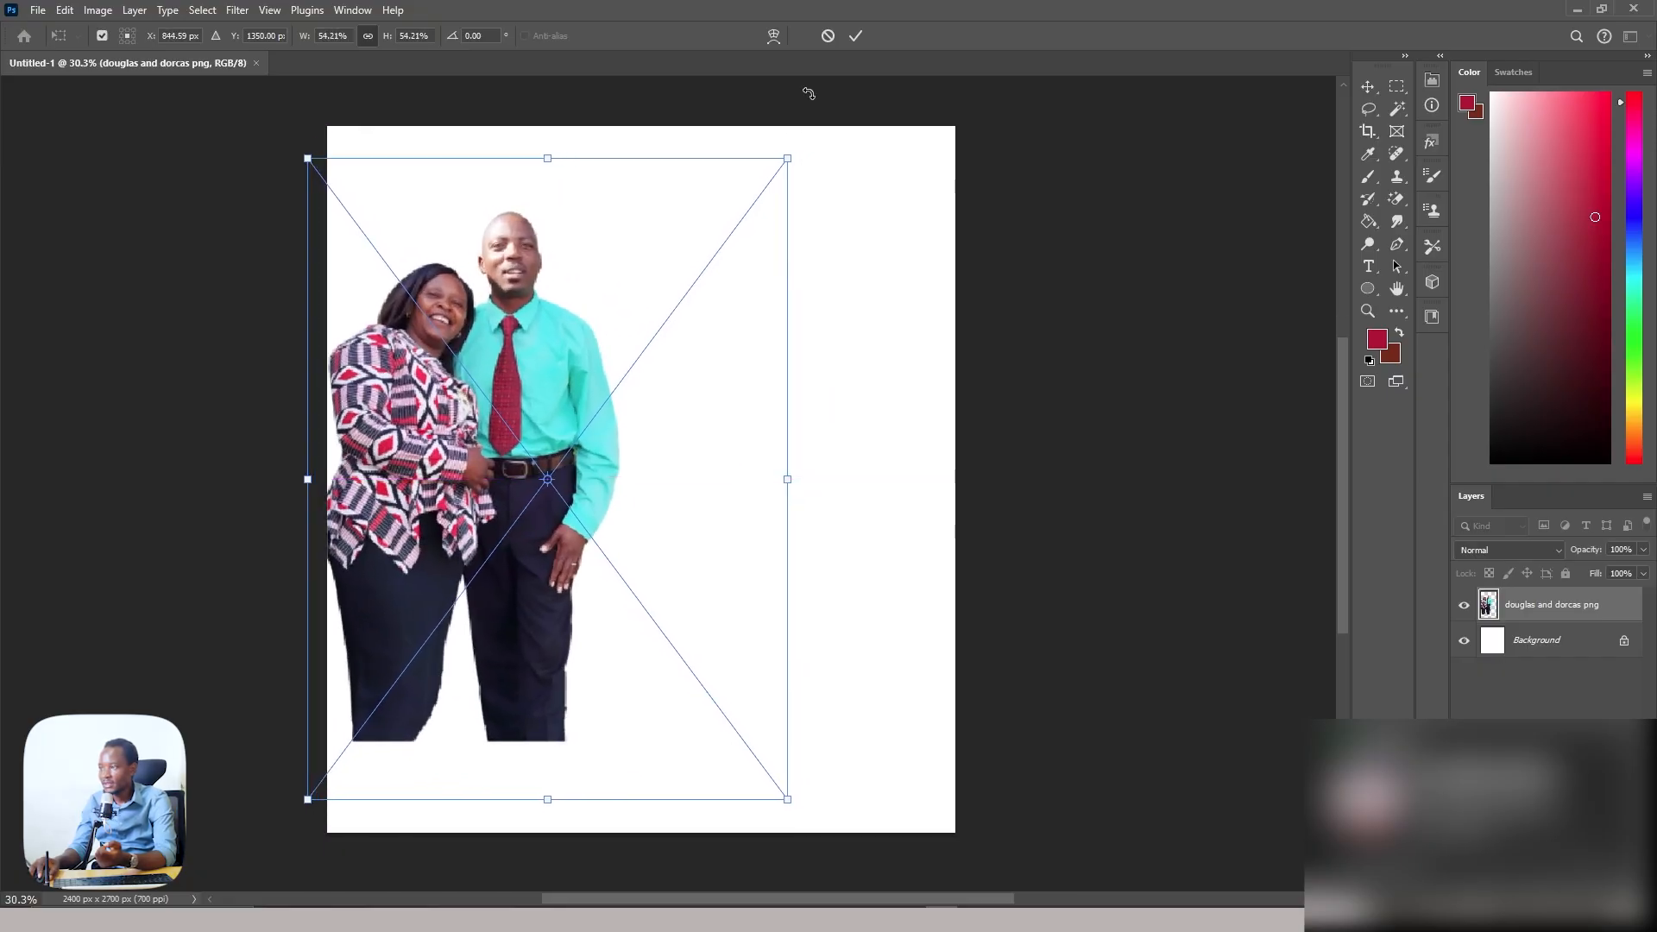
click(845, 38)
scroll(516, 287, up, 3)
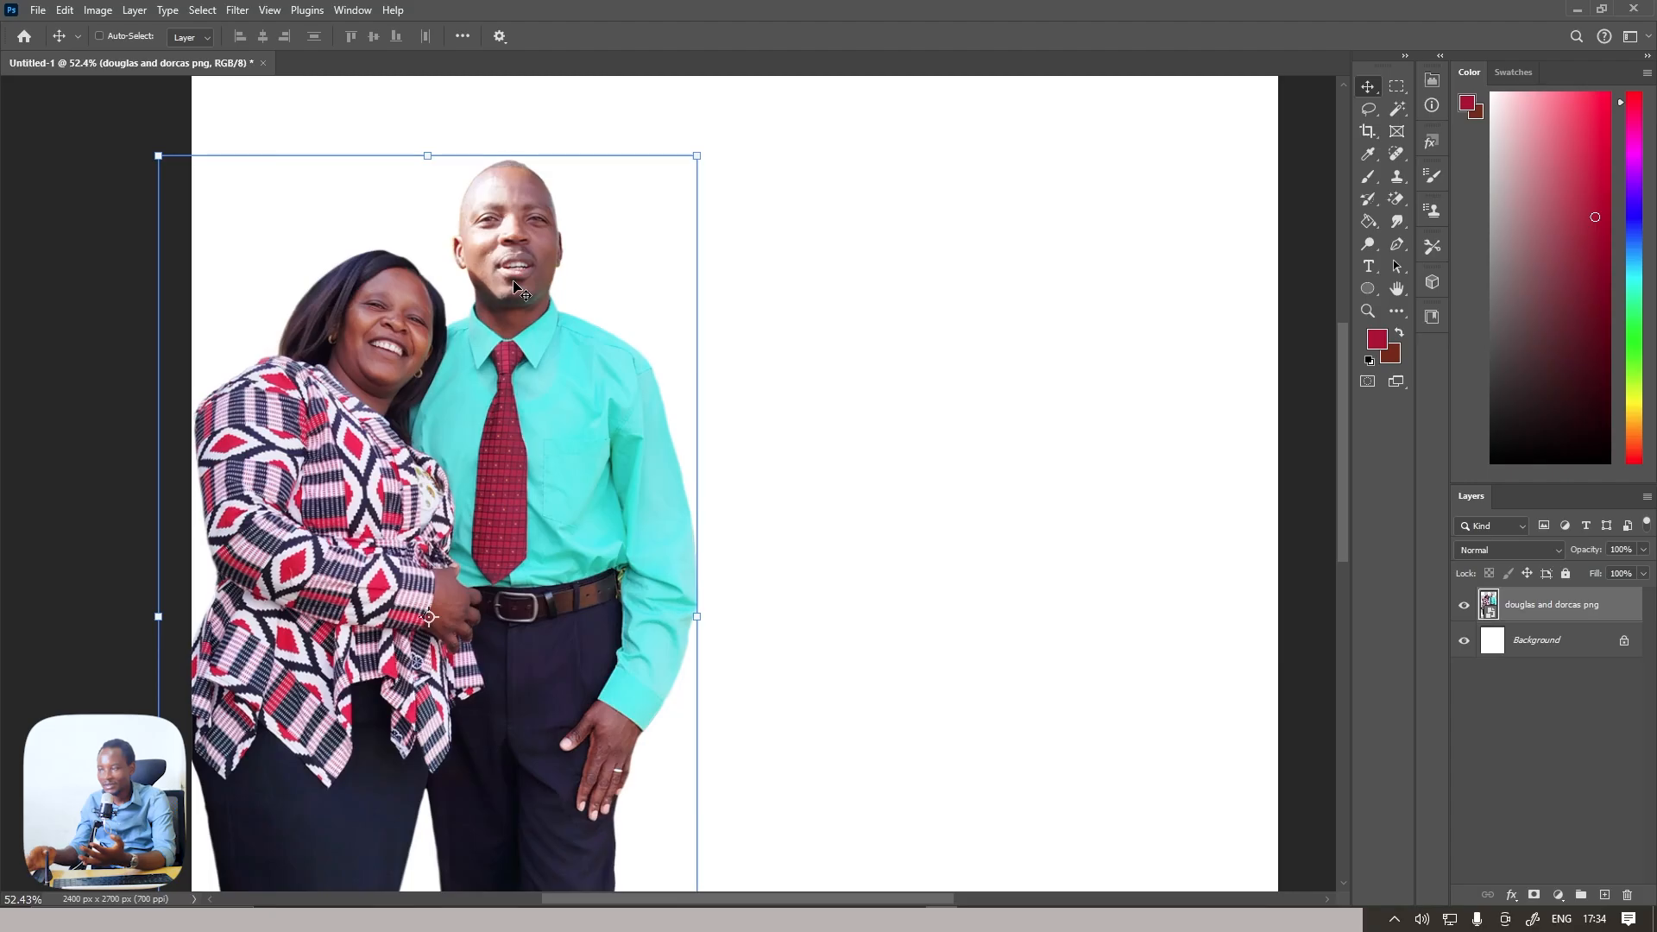
scroll(500, 285, down, 2)
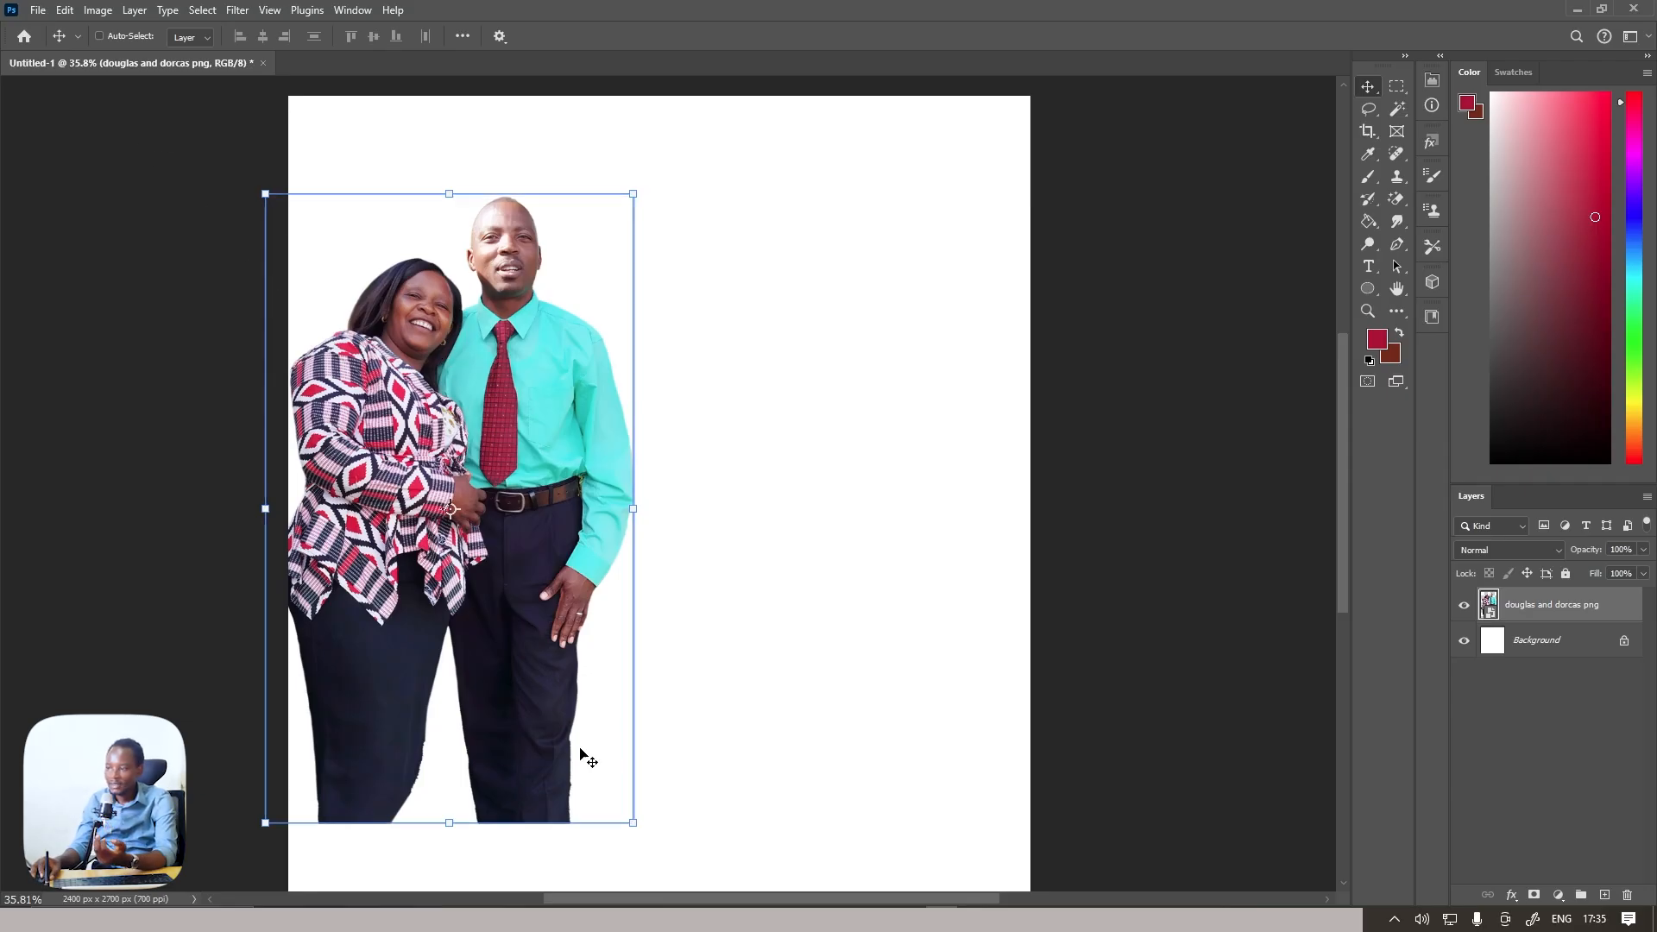
Place 3534758_49_2.png from the CHRISTMAS & EASTER folder and scale it to about 150% so it covers the whole canvas
key(alt+Tab)
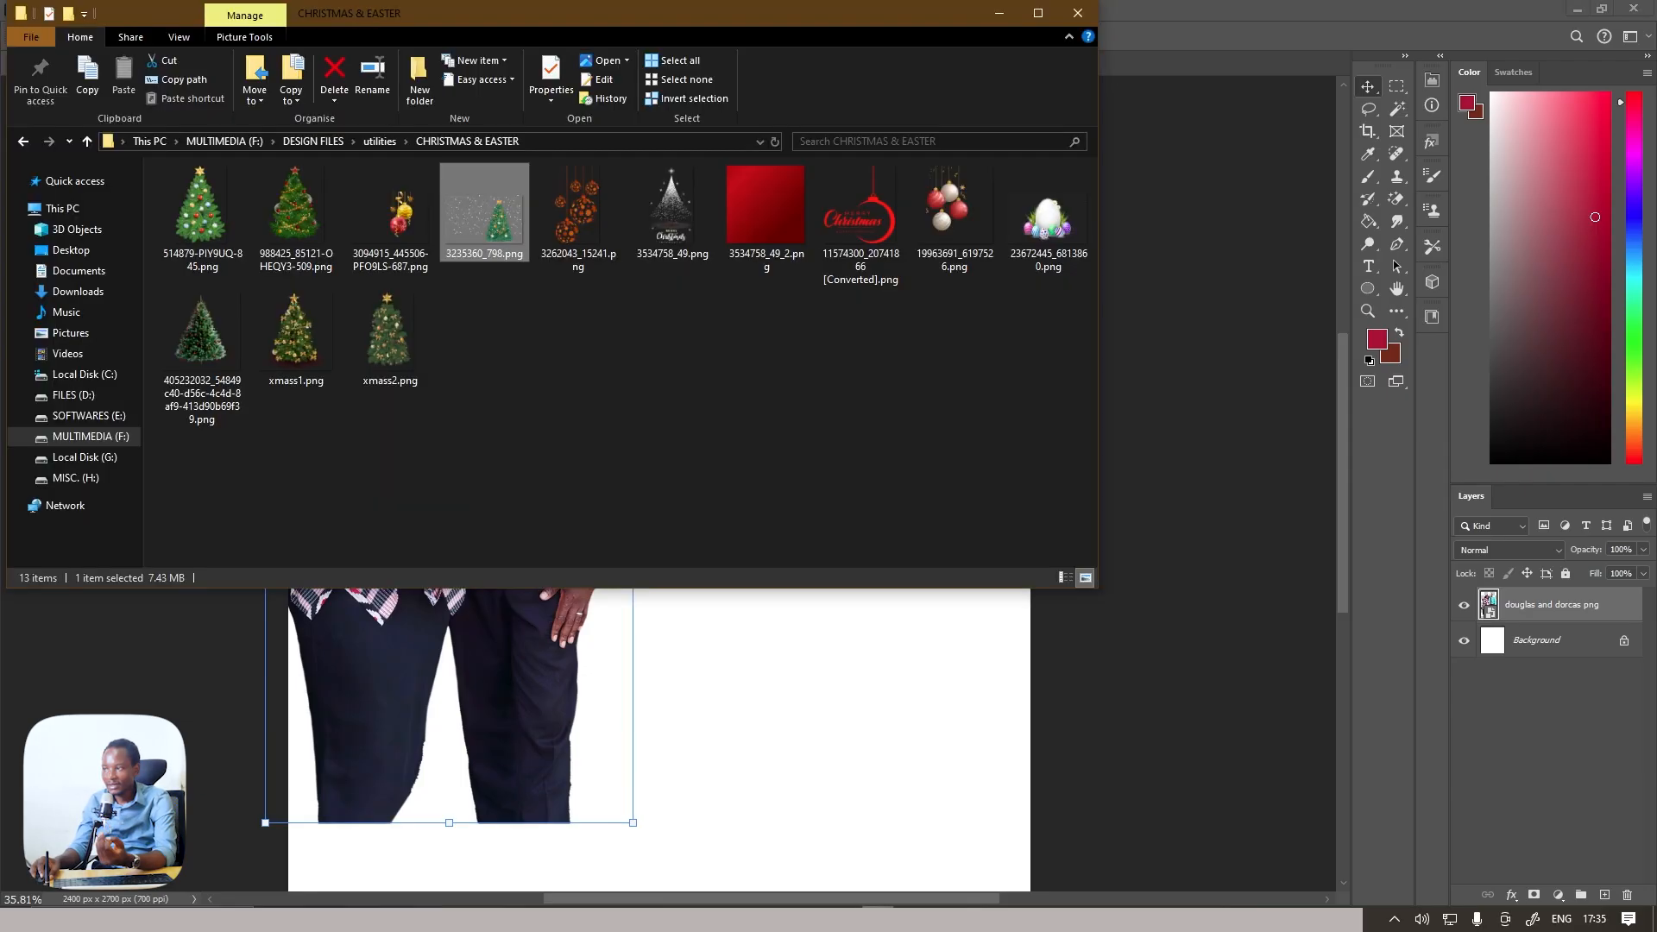
drag(759, 228, 706, 740)
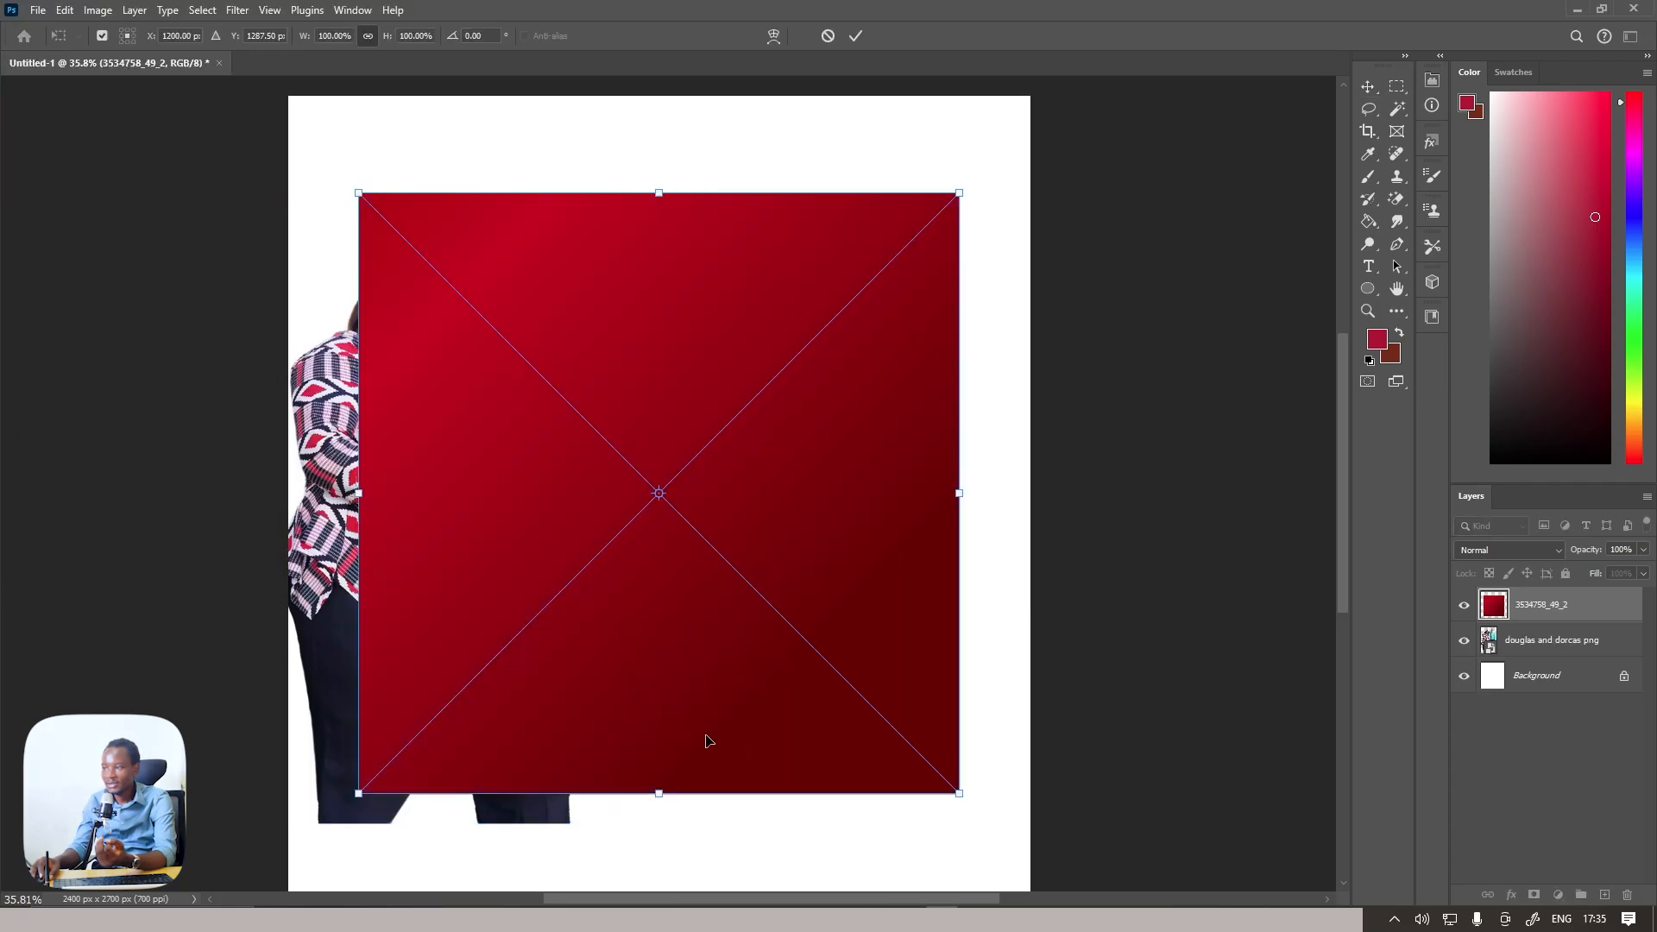
drag(659, 192, 660, 95)
scroll(649, 529, down, 3)
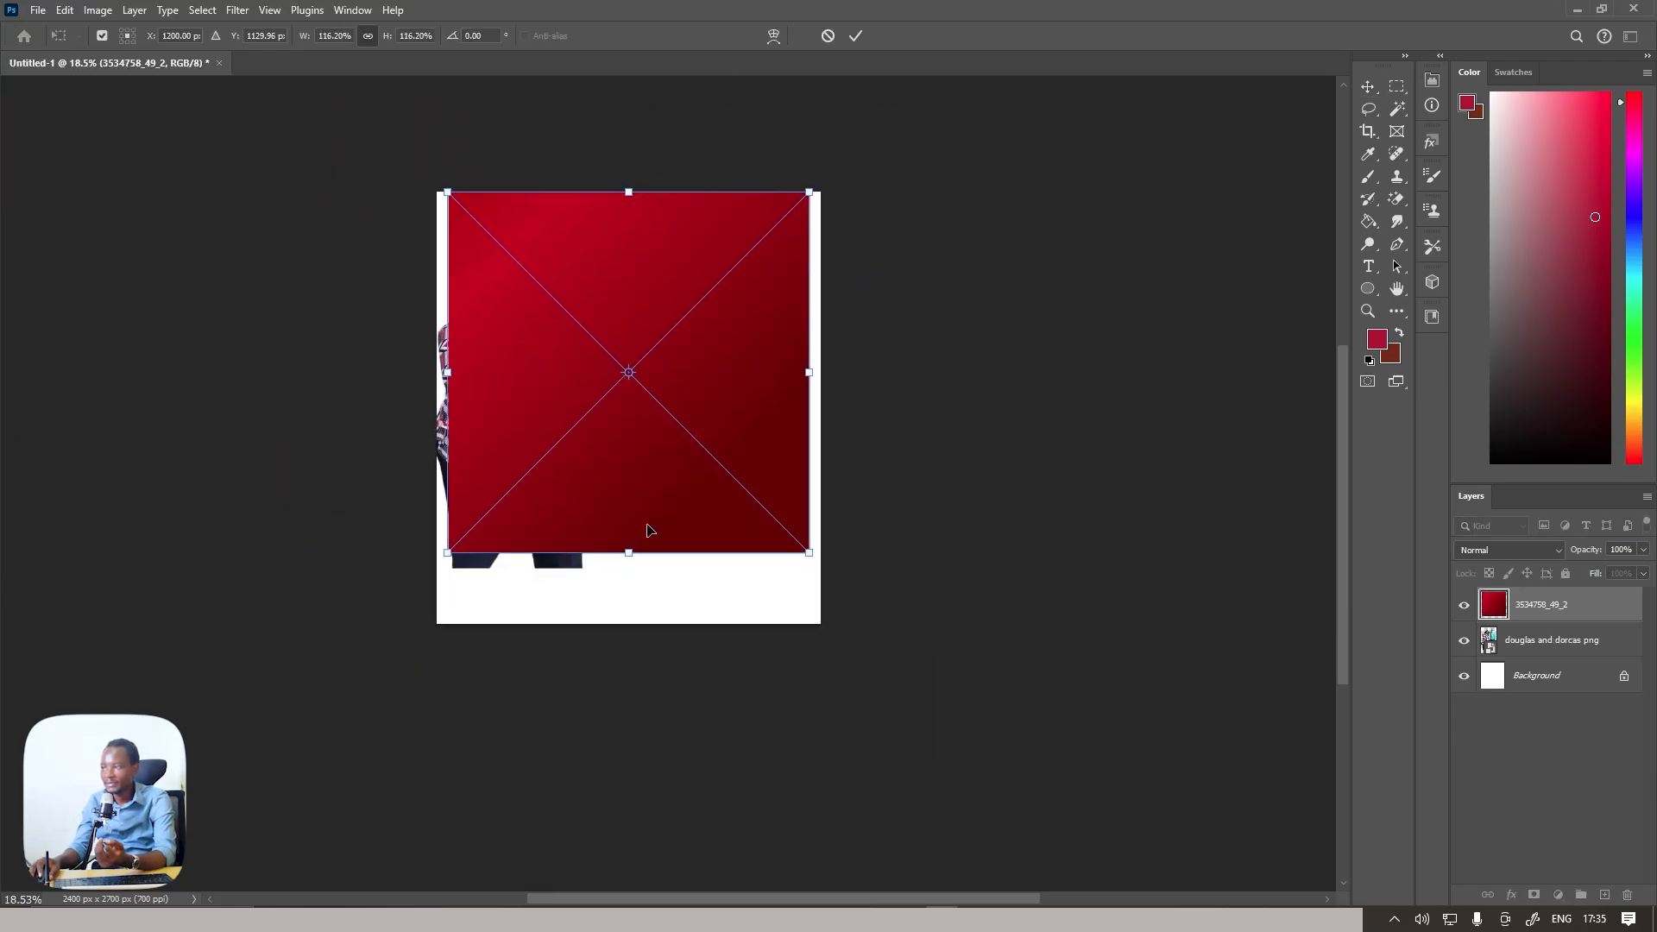
drag(630, 550, 629, 659)
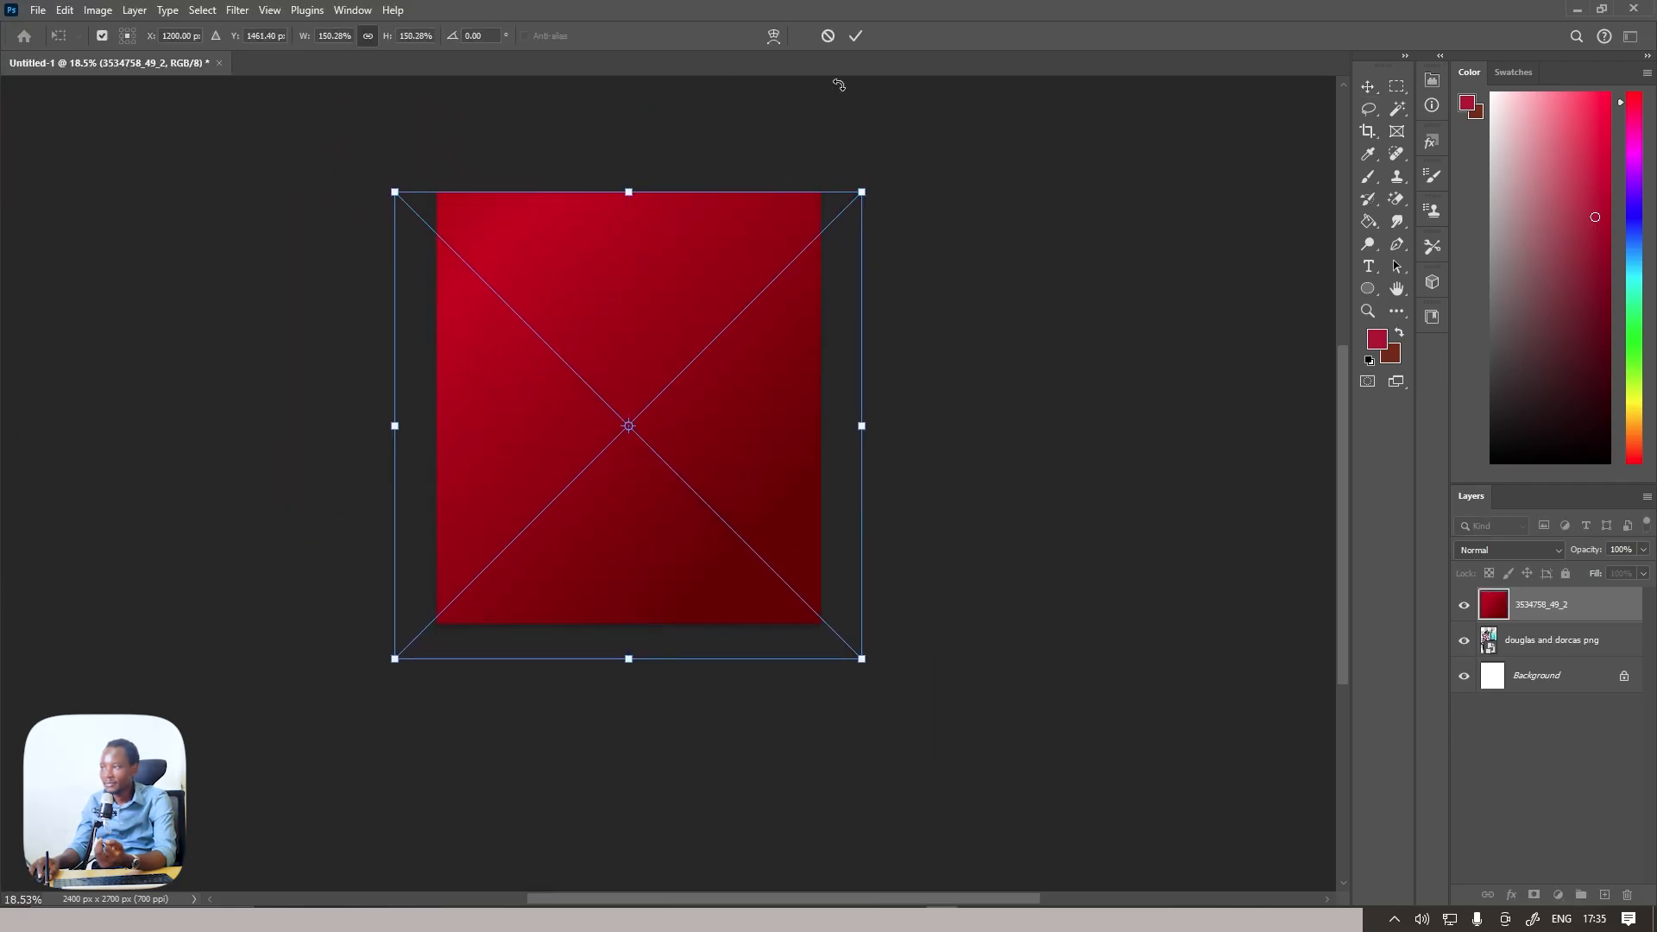
click(855, 35)
scroll(716, 276, up, 2)
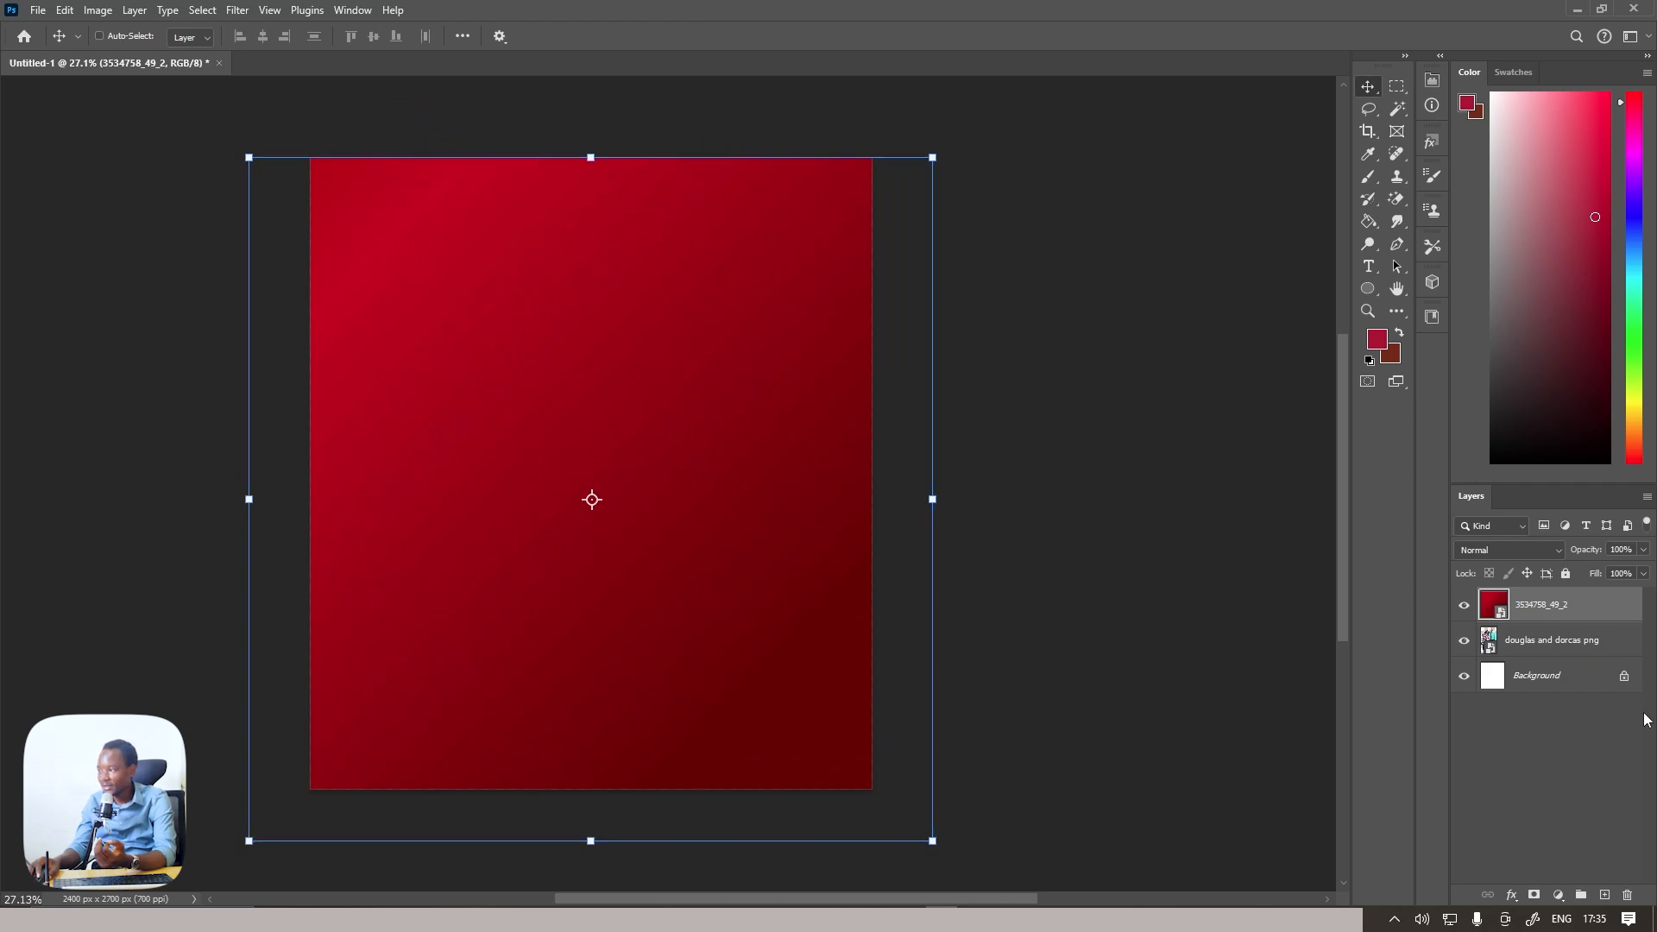
Move the red gradient layer below the couple's layer and enlarge the gradient to about 155%
drag(1567, 609, 1569, 656)
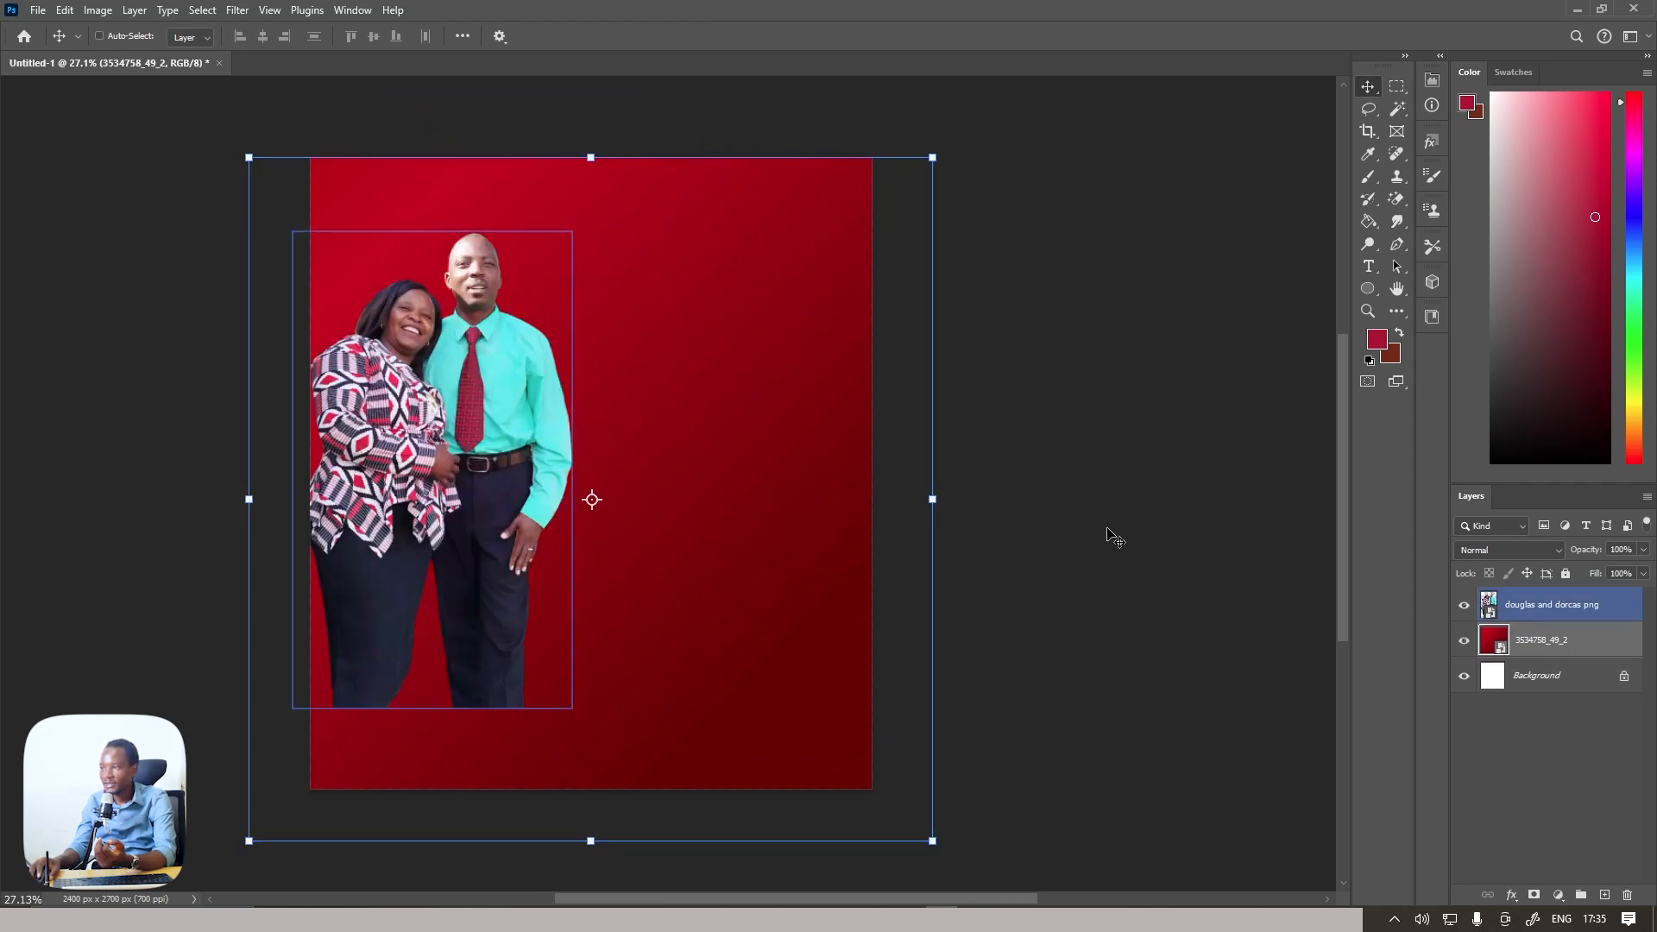
drag(932, 499, 956, 499)
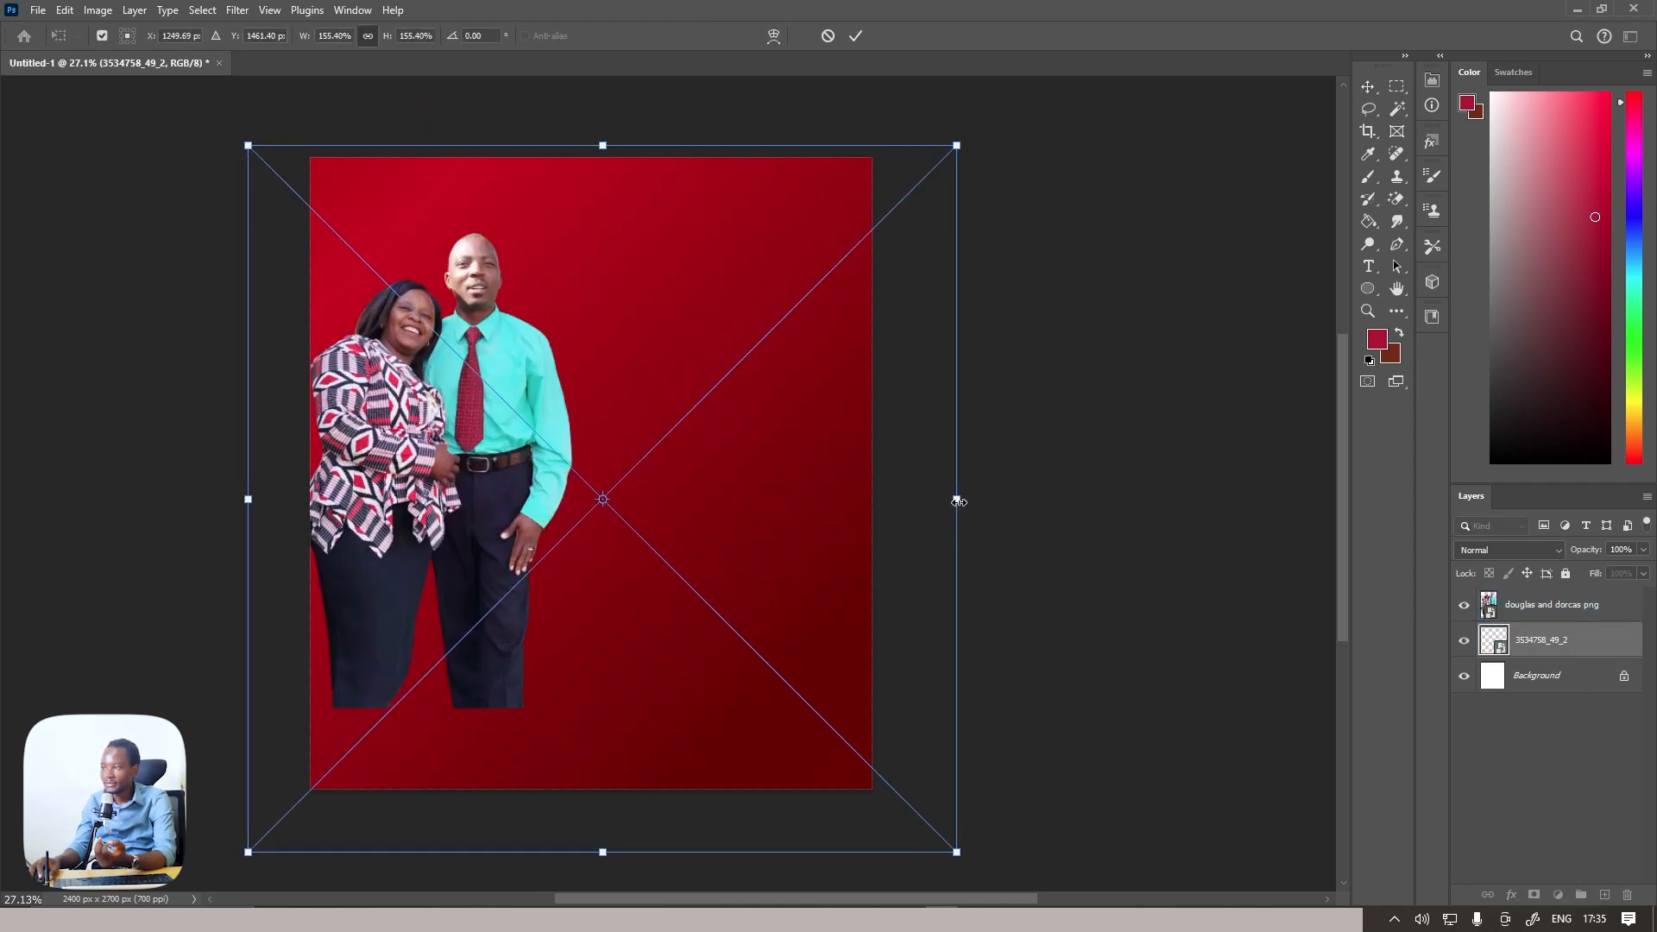
click(854, 36)
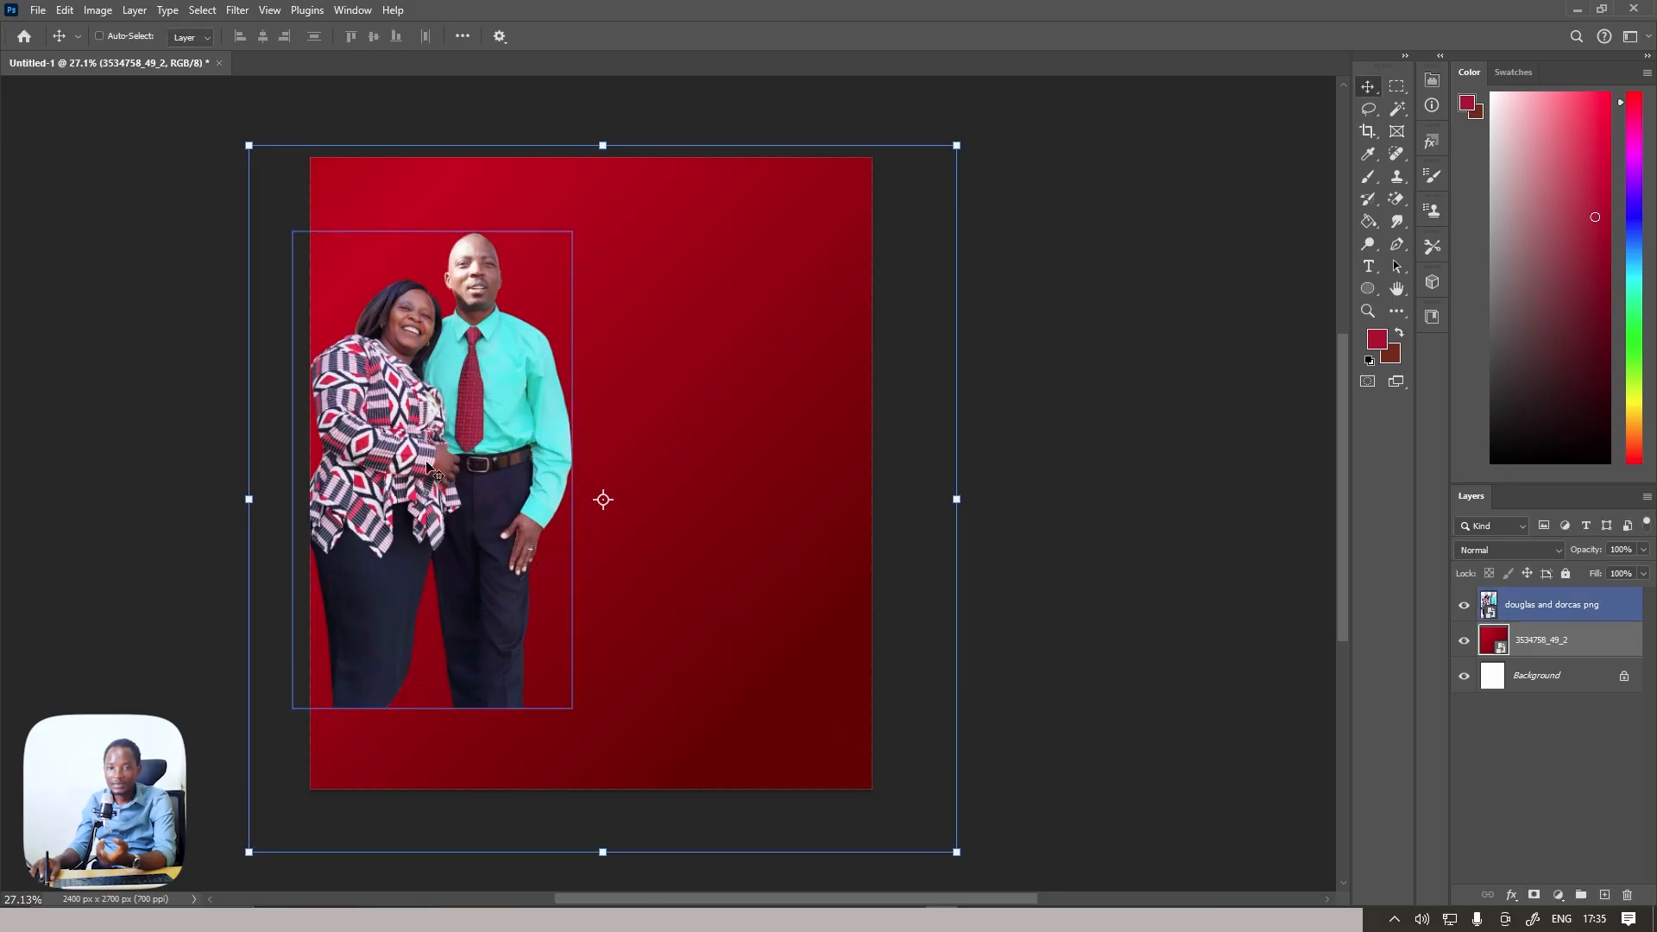
Place the Christmas tree image 3235360_798.png above the red gradient layer and scale it to about 18.6%, with the tree beside the couple
key(alt+Tab)
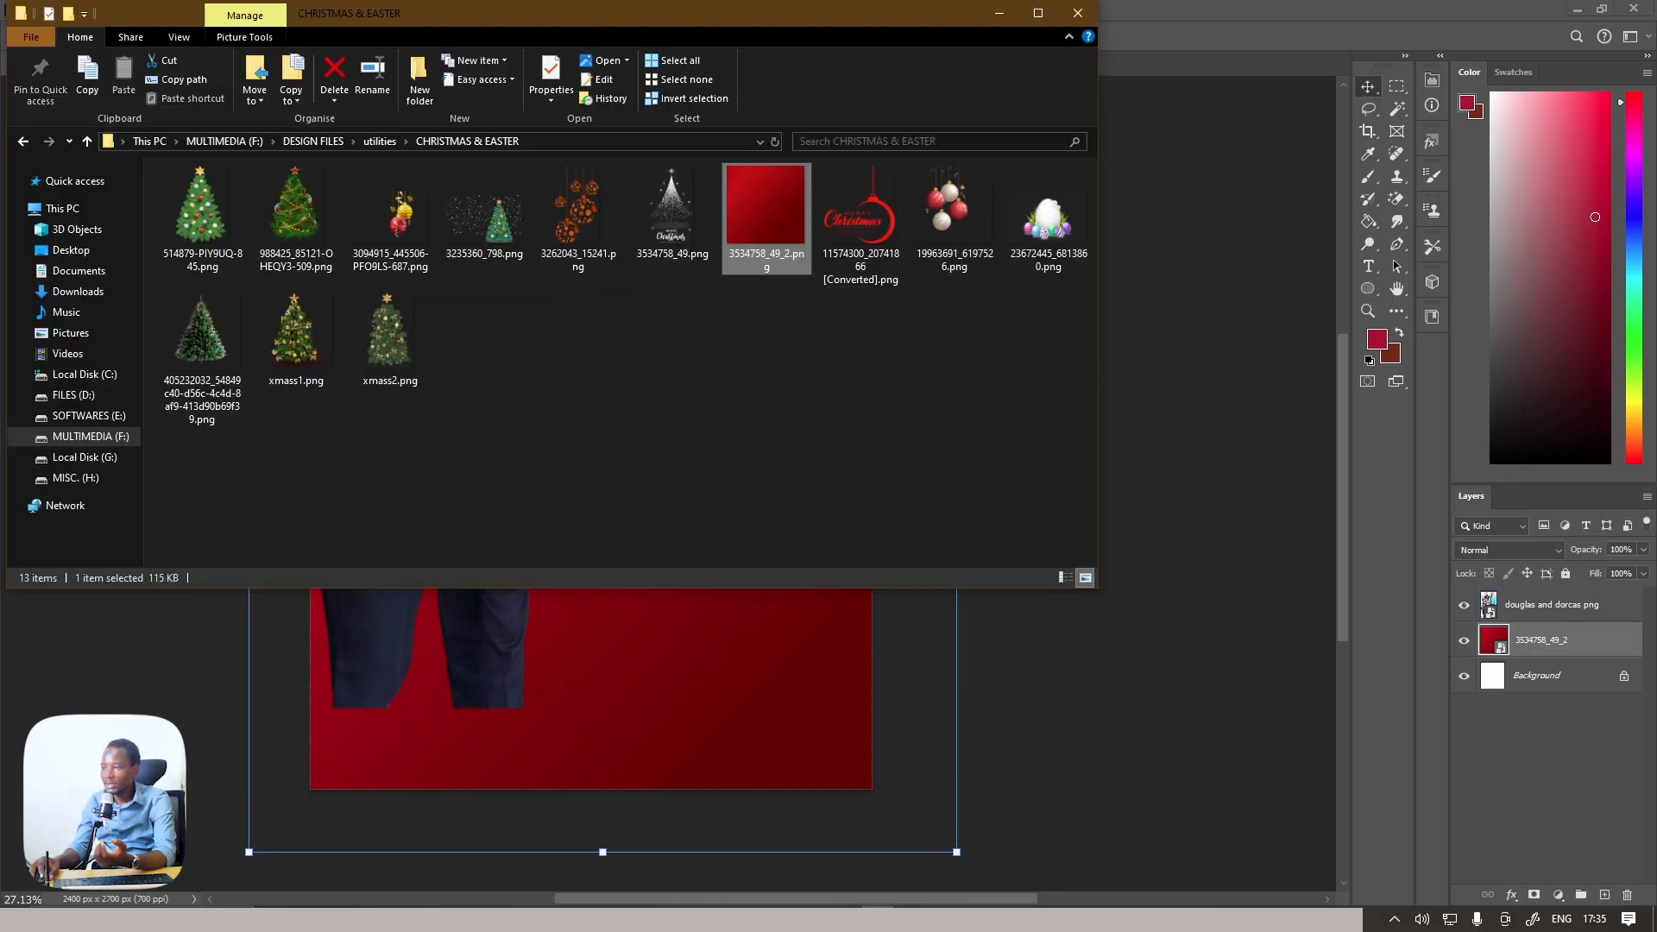
click(498, 211)
drag(487, 213, 615, 679)
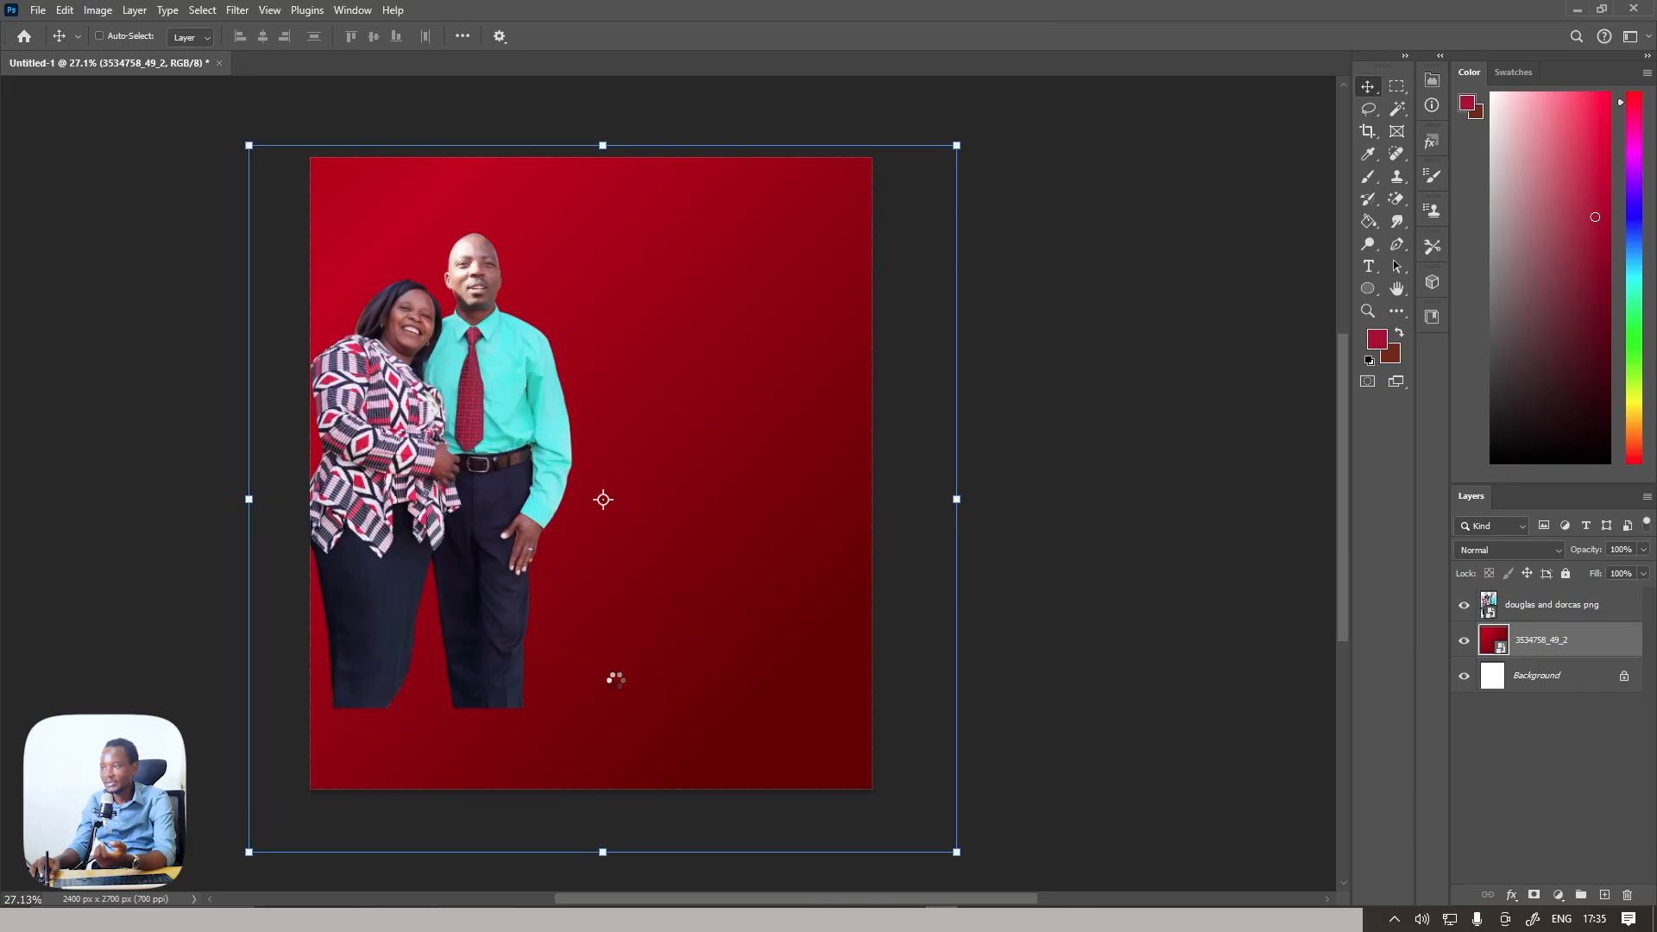
drag(636, 615, 636, 552)
drag(597, 234, 597, 267)
click(855, 36)
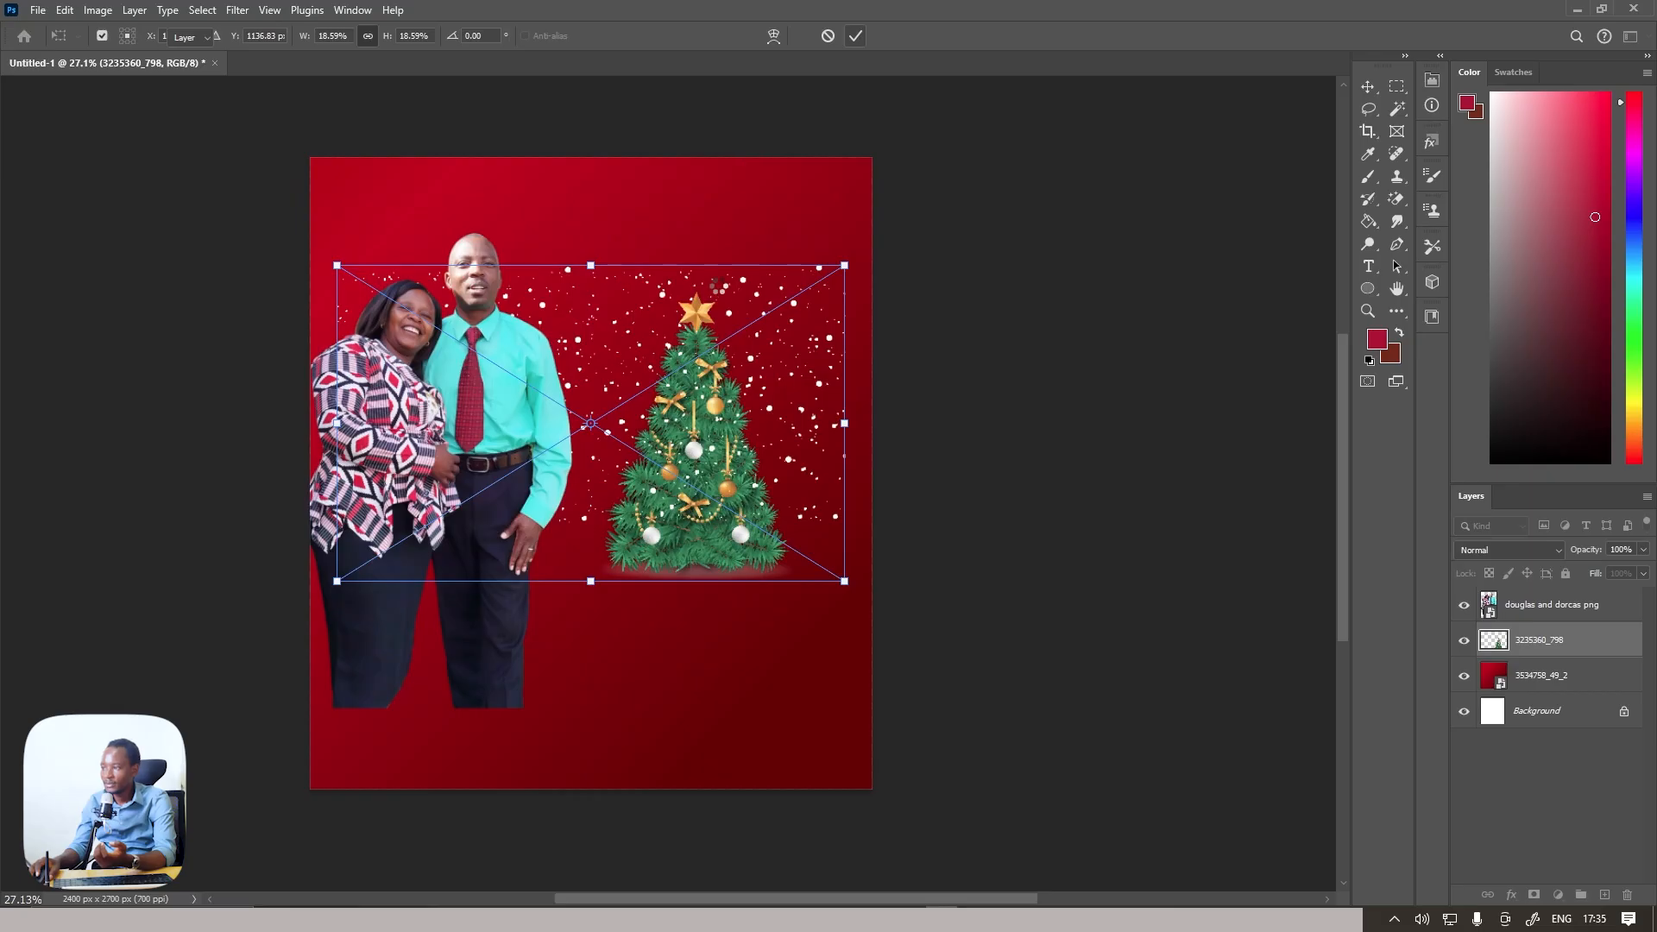
Rasterize the Christmas tree layer 3235360_798
scroll(720, 297, up, 2)
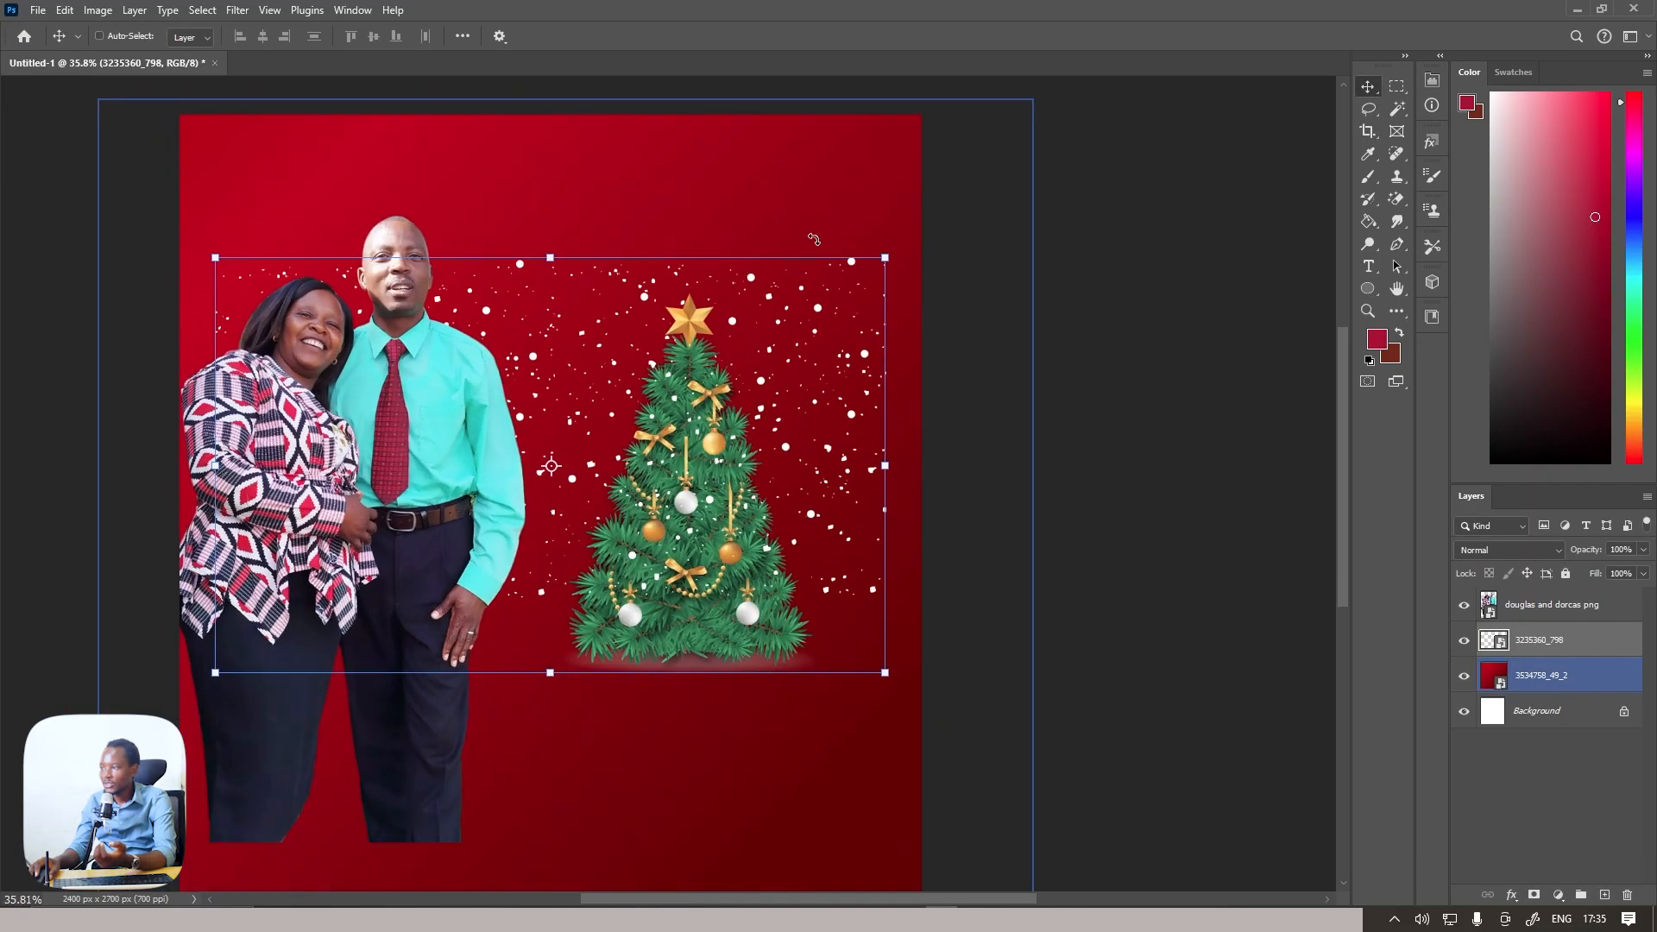
click(1531, 643)
right_click(1531, 656)
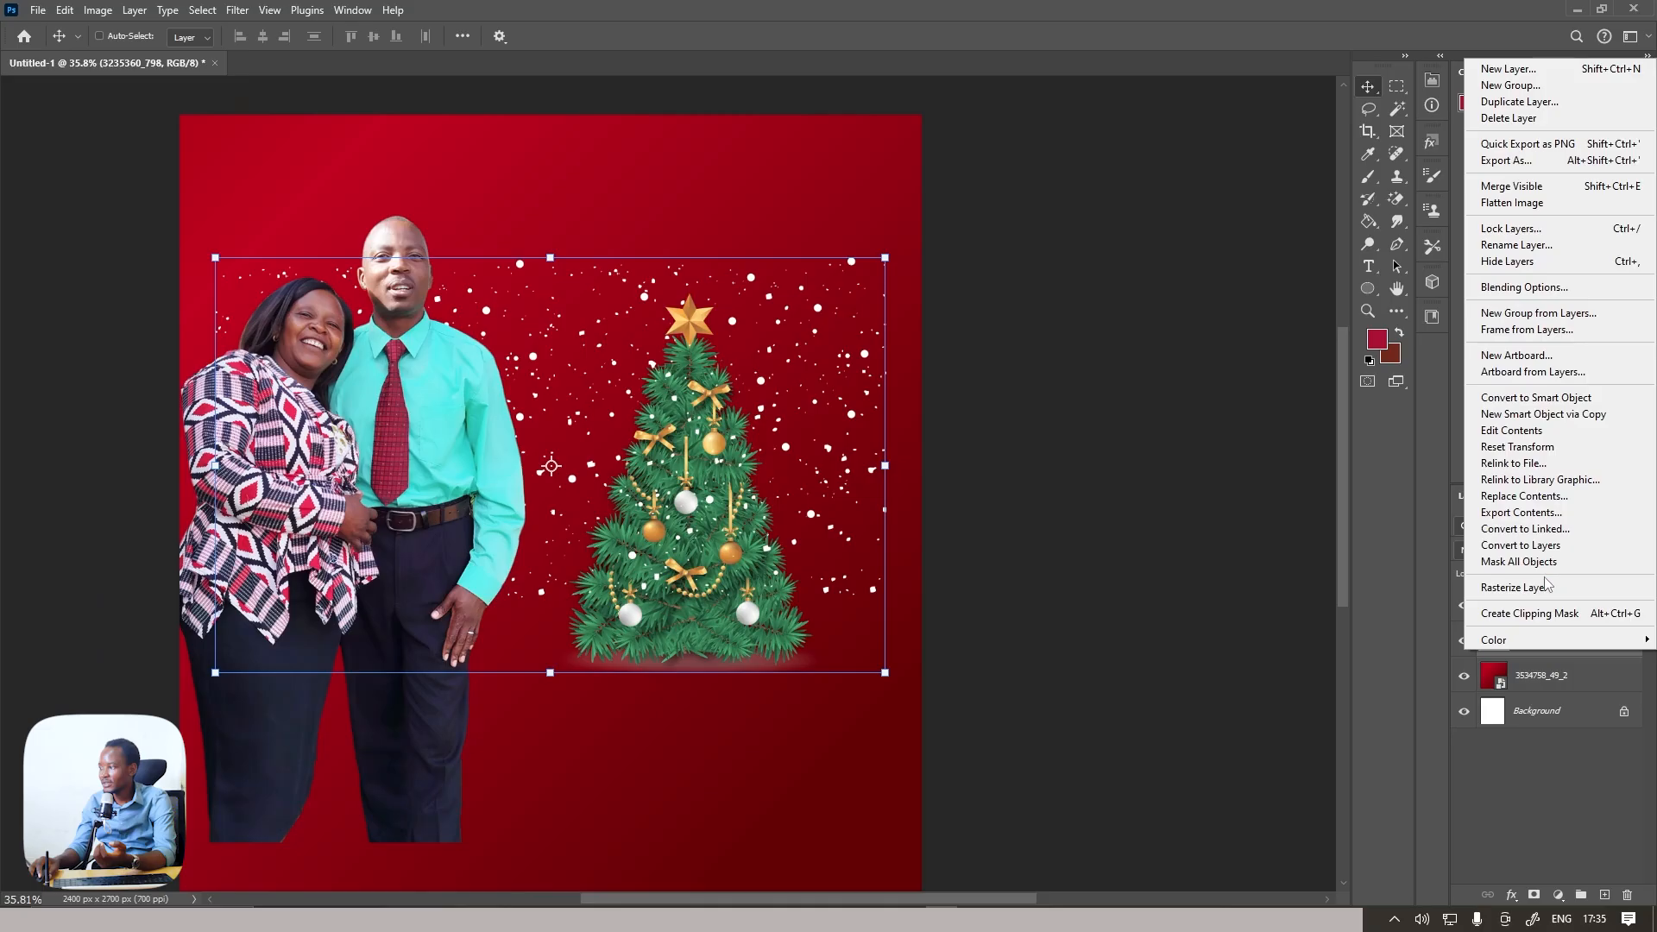
click(1544, 587)
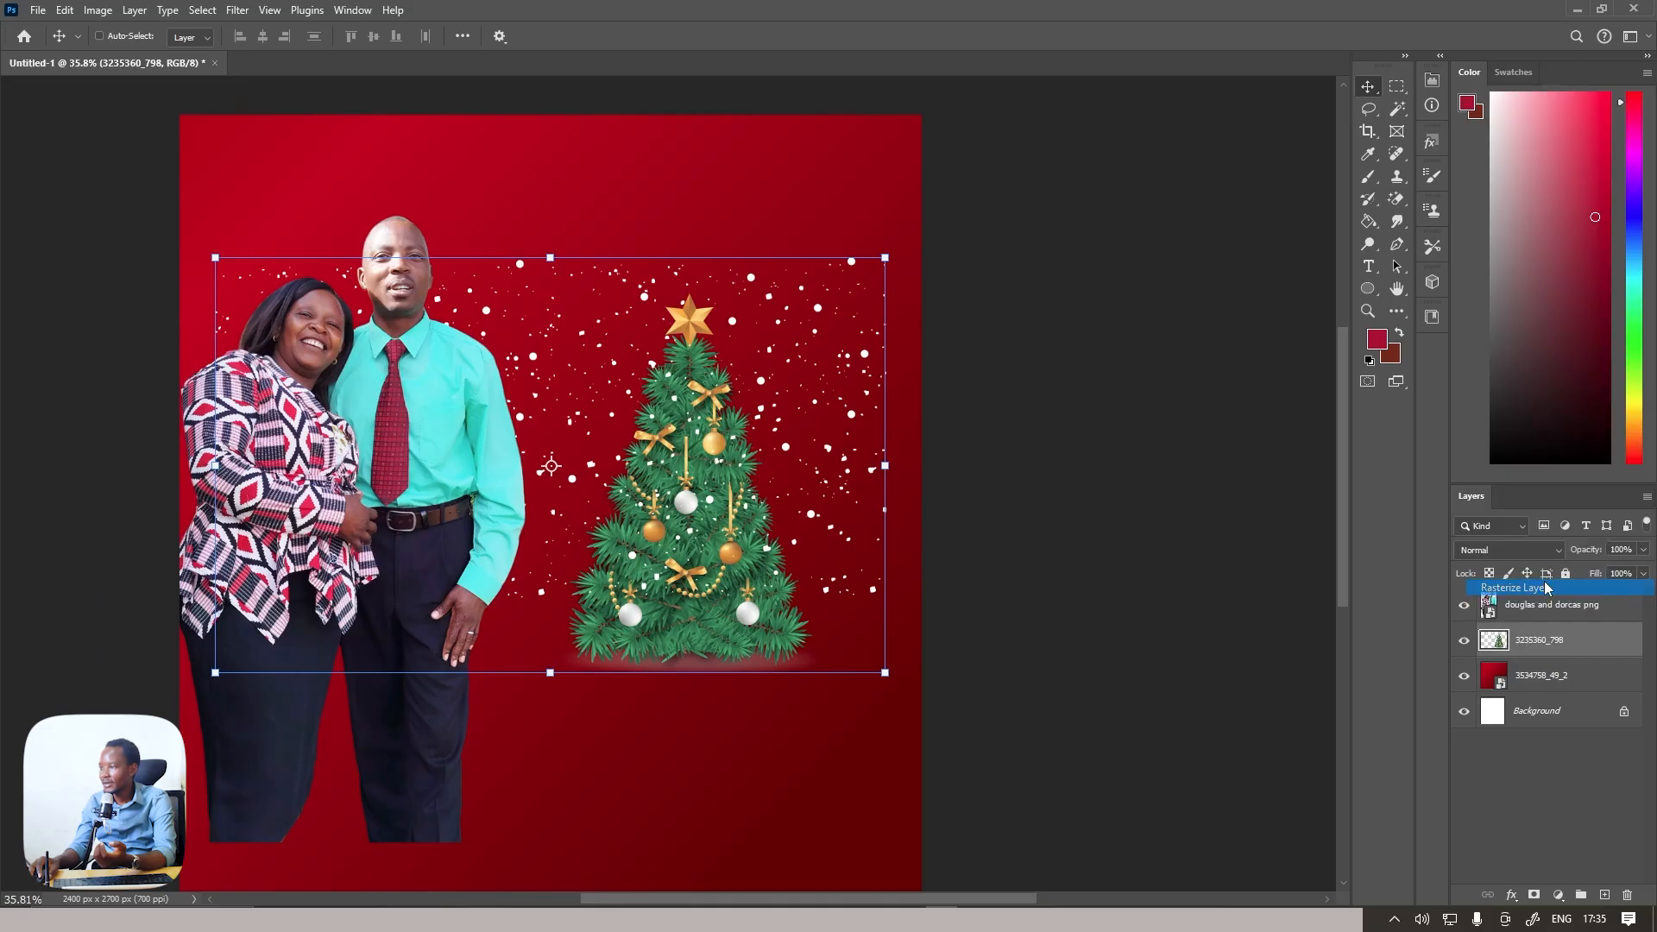
Erase the snow along the tree layer's upper edge with a 600 px brush in Clear mode
click(1367, 176)
key(bracketleft)
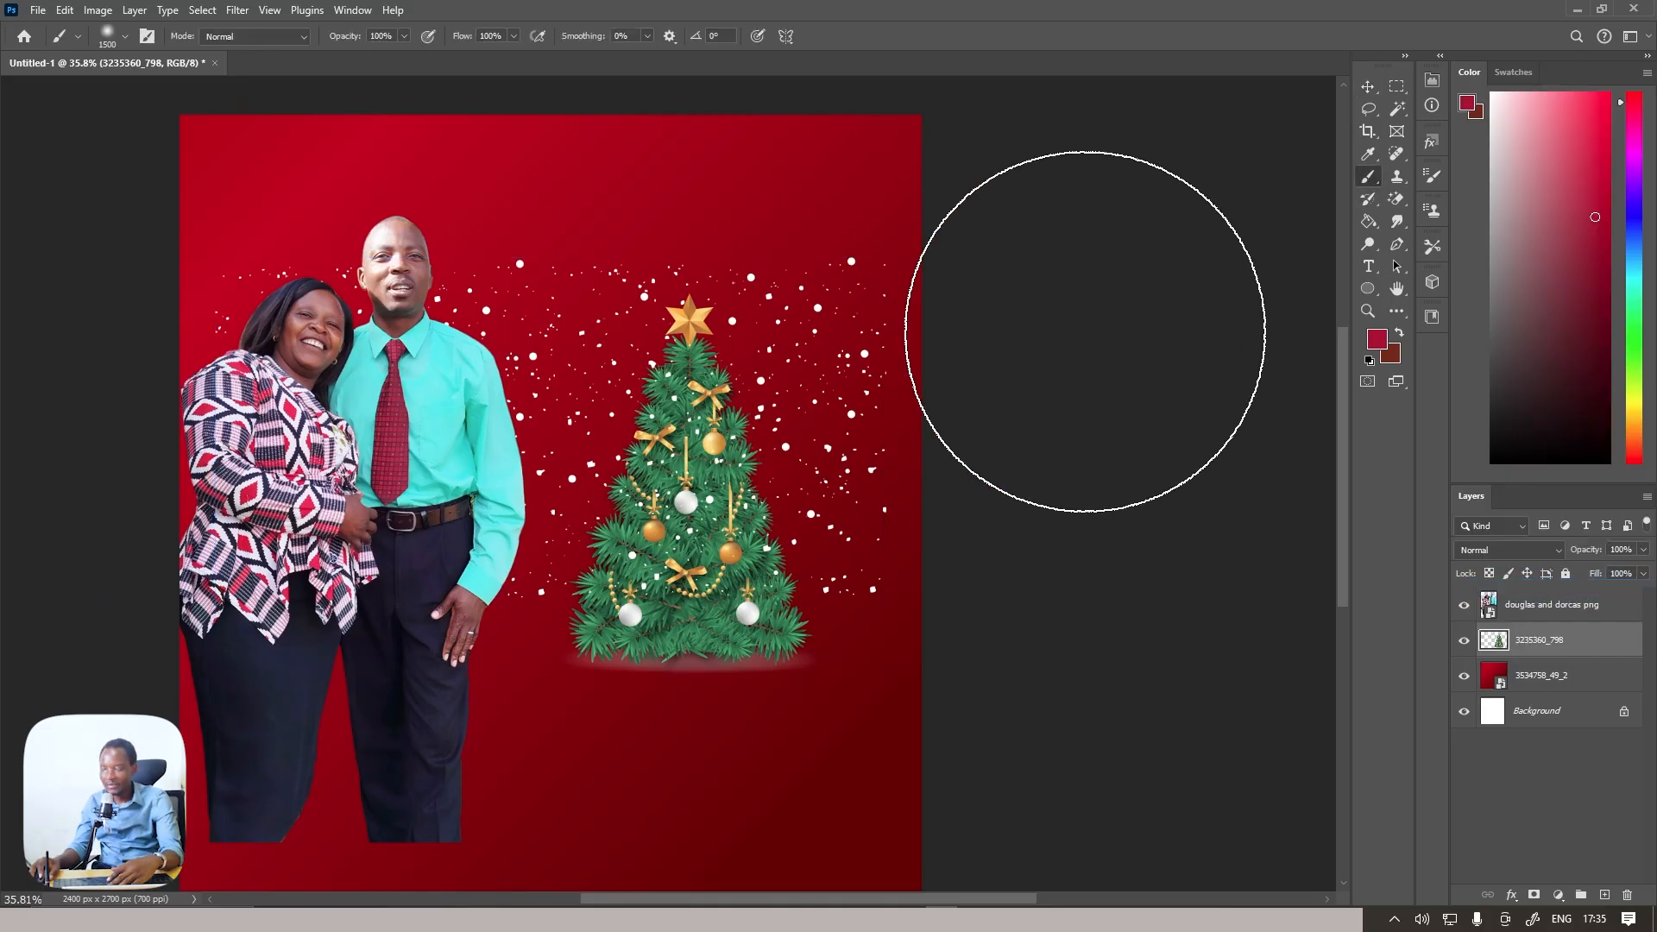
key(bracketleft)
key(bracketleft)
key(bracketleft)
key(bracketleft)
key(bracketleft)
key(bracketleft)
key(bracketleft)
key(bracketleft)
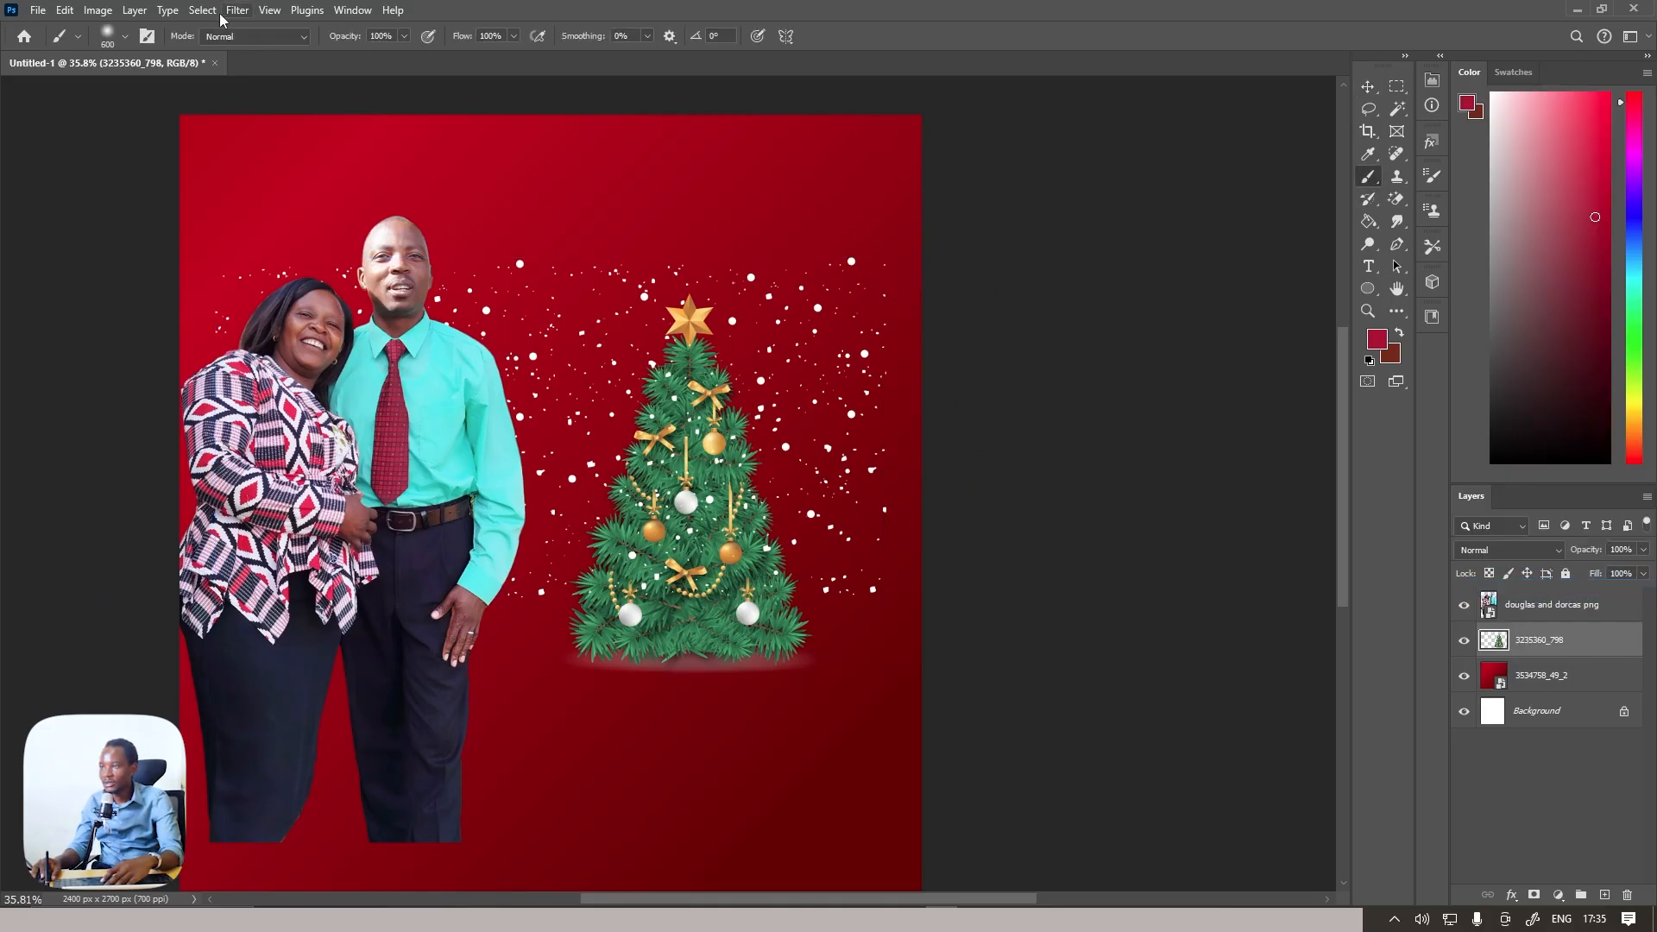
click(249, 37)
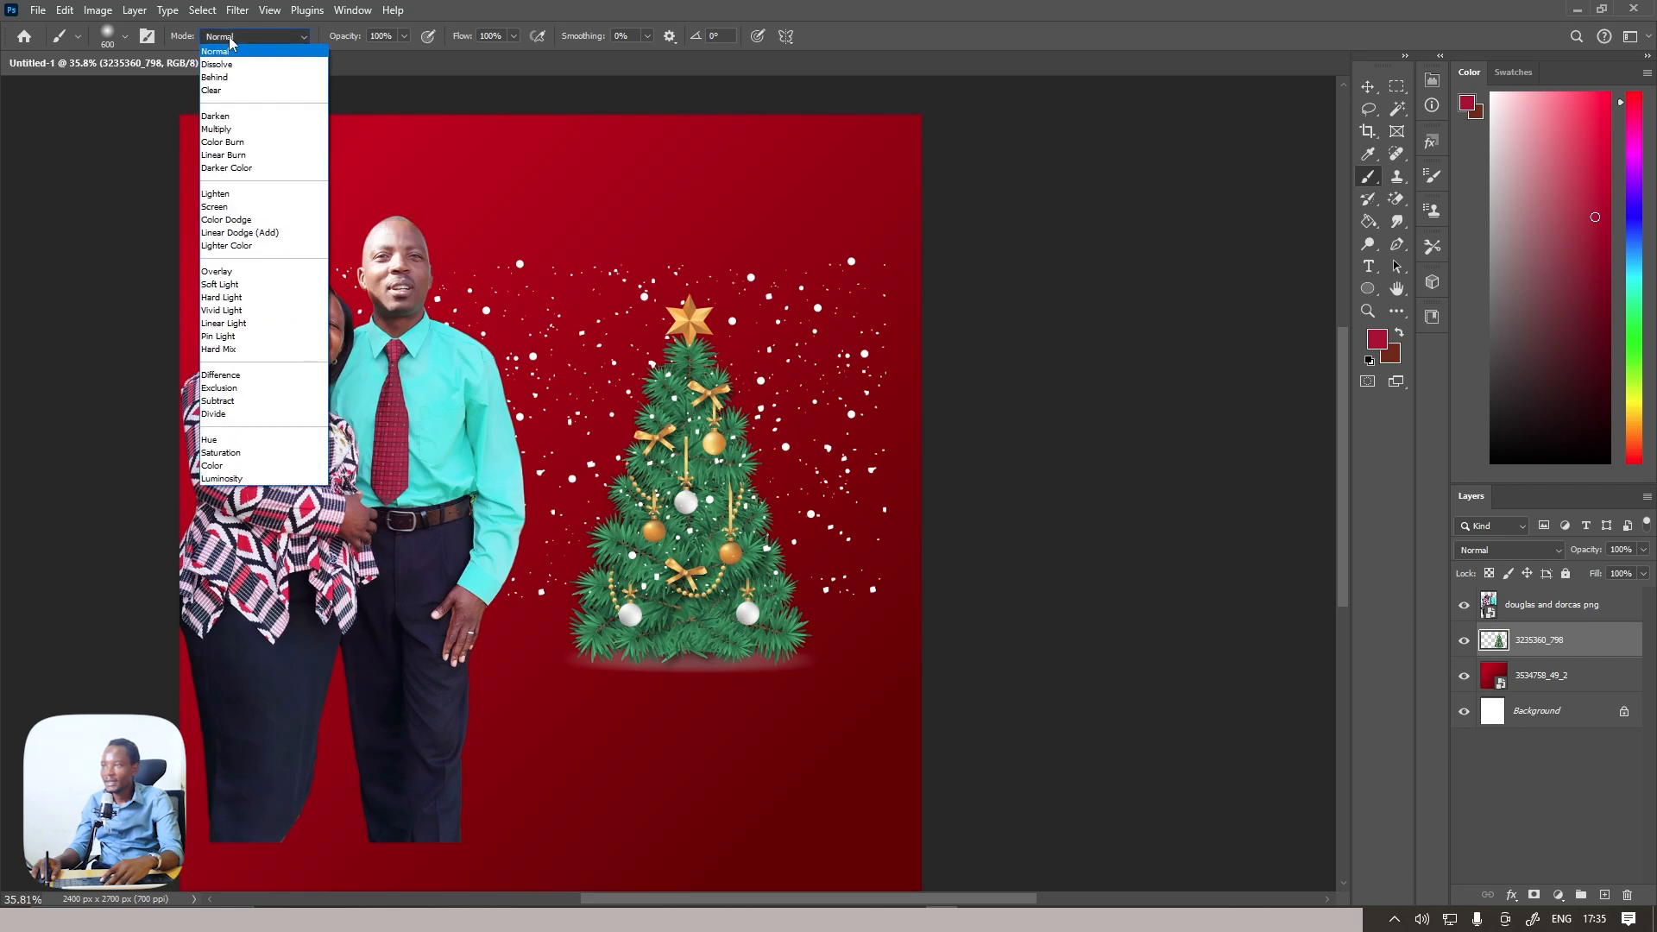
click(238, 88)
mouse_move(151, 339)
mouse_down()
mouse_move(667, 210)
mouse_move(846, 210)
mouse_up()
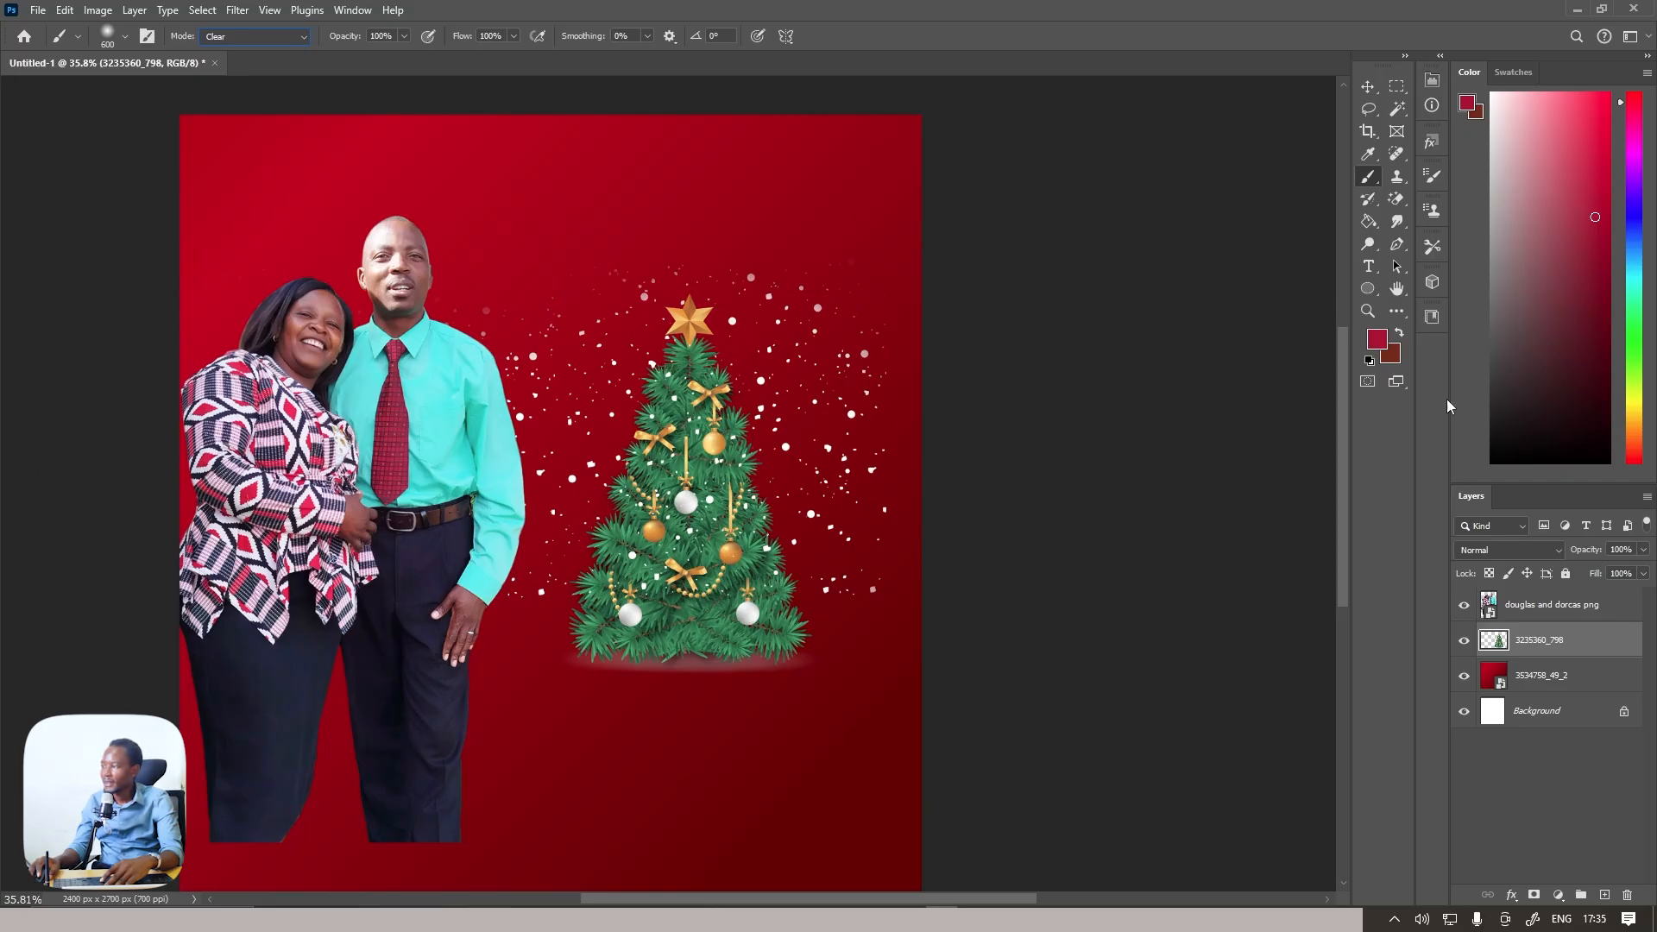
Add the text "Christmas" above the tree
click(1368, 267)
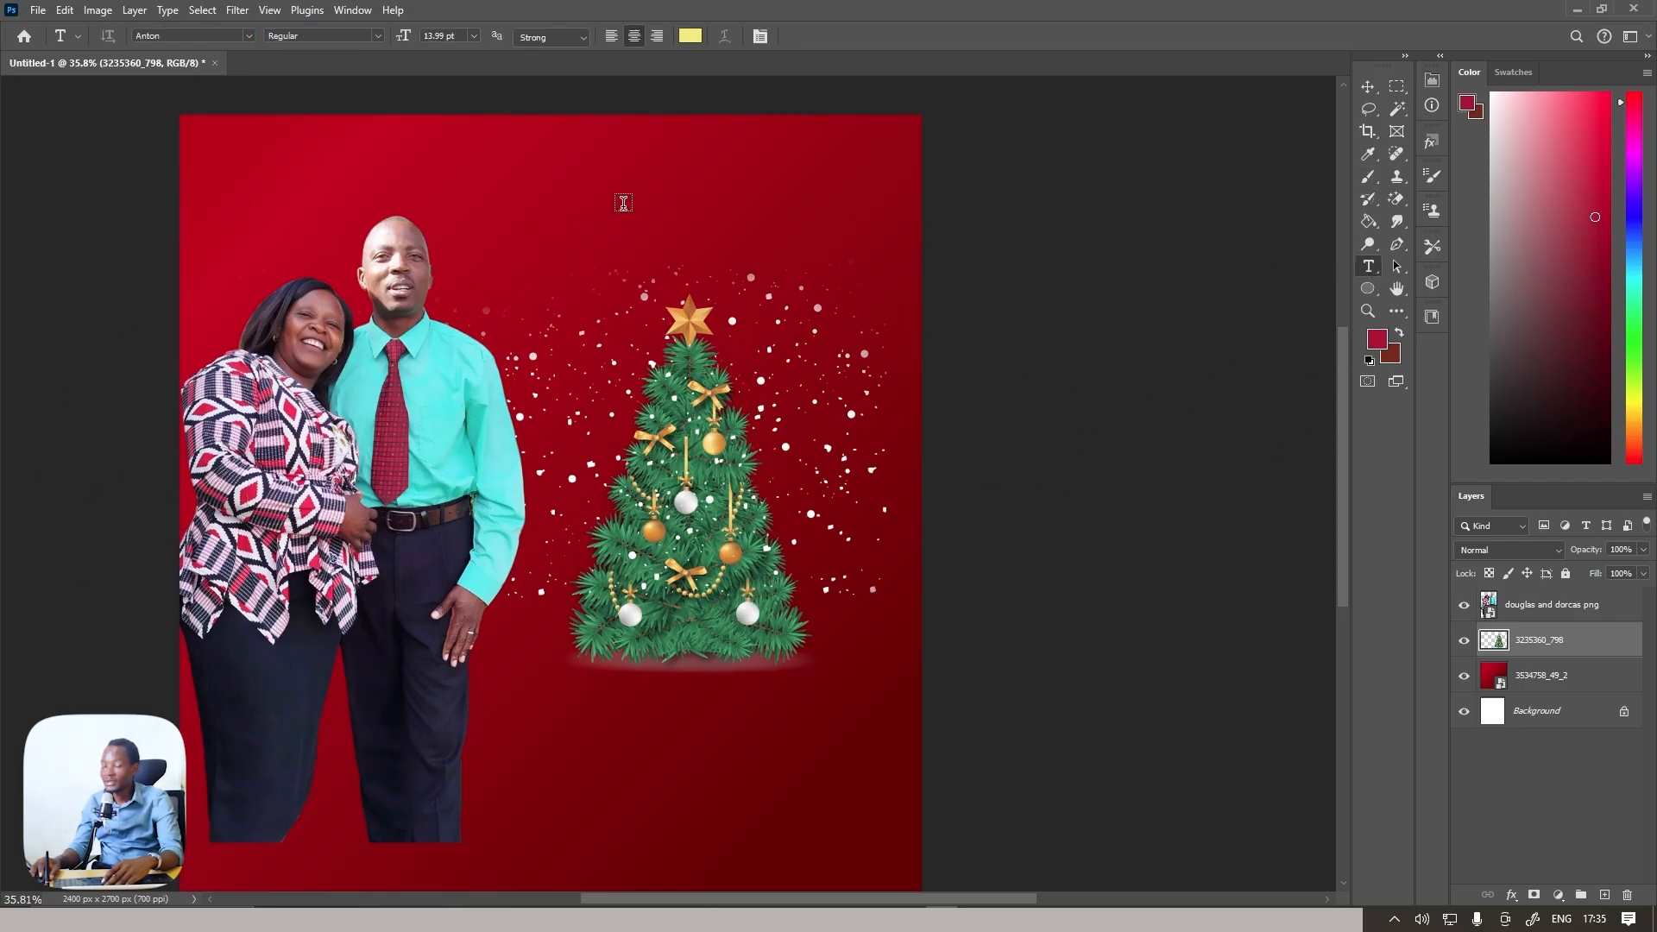
click(631, 203)
click(630, 203)
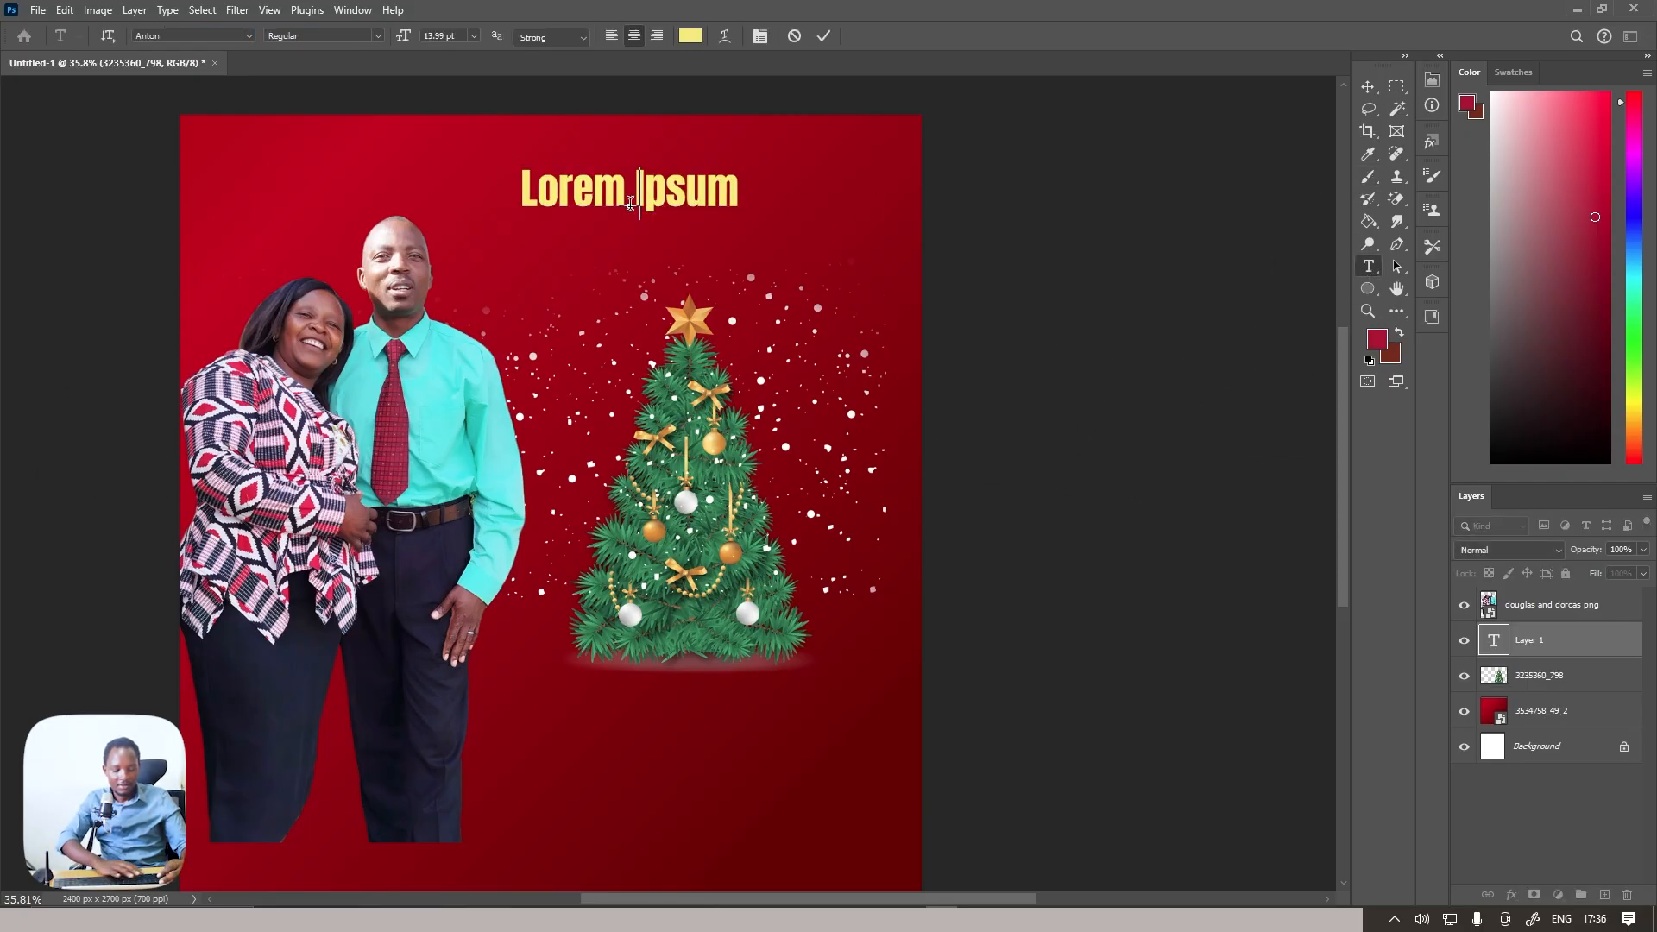
key(BackSpace)
key(BackSpace)
key(BackSpace)
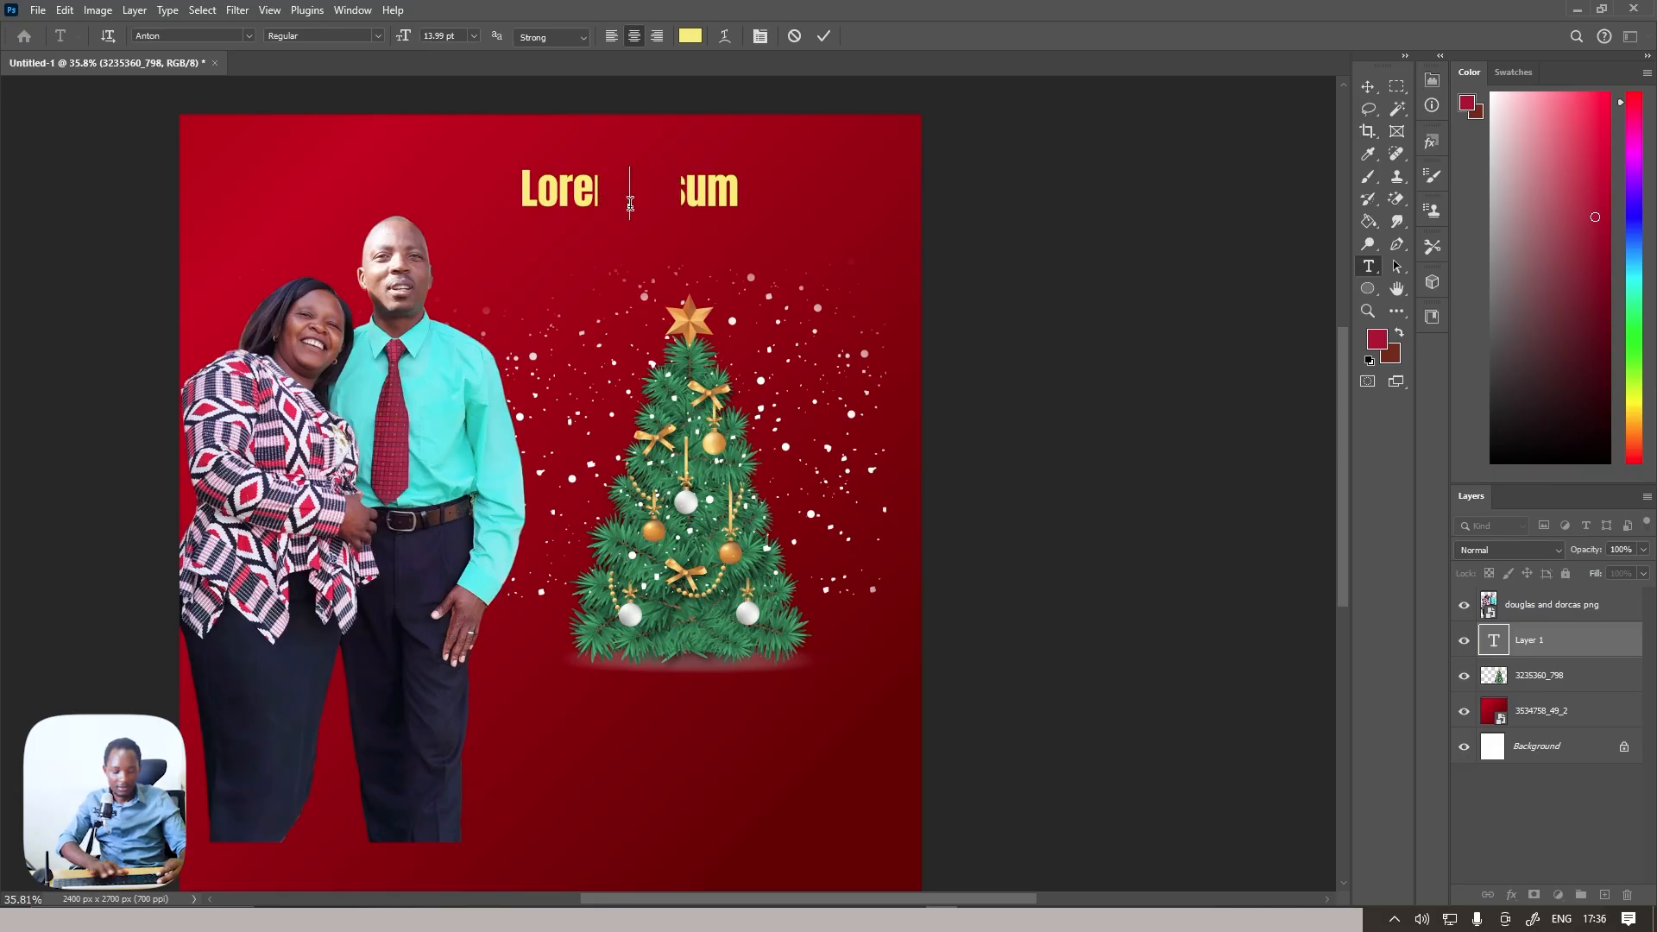
text(Christ)
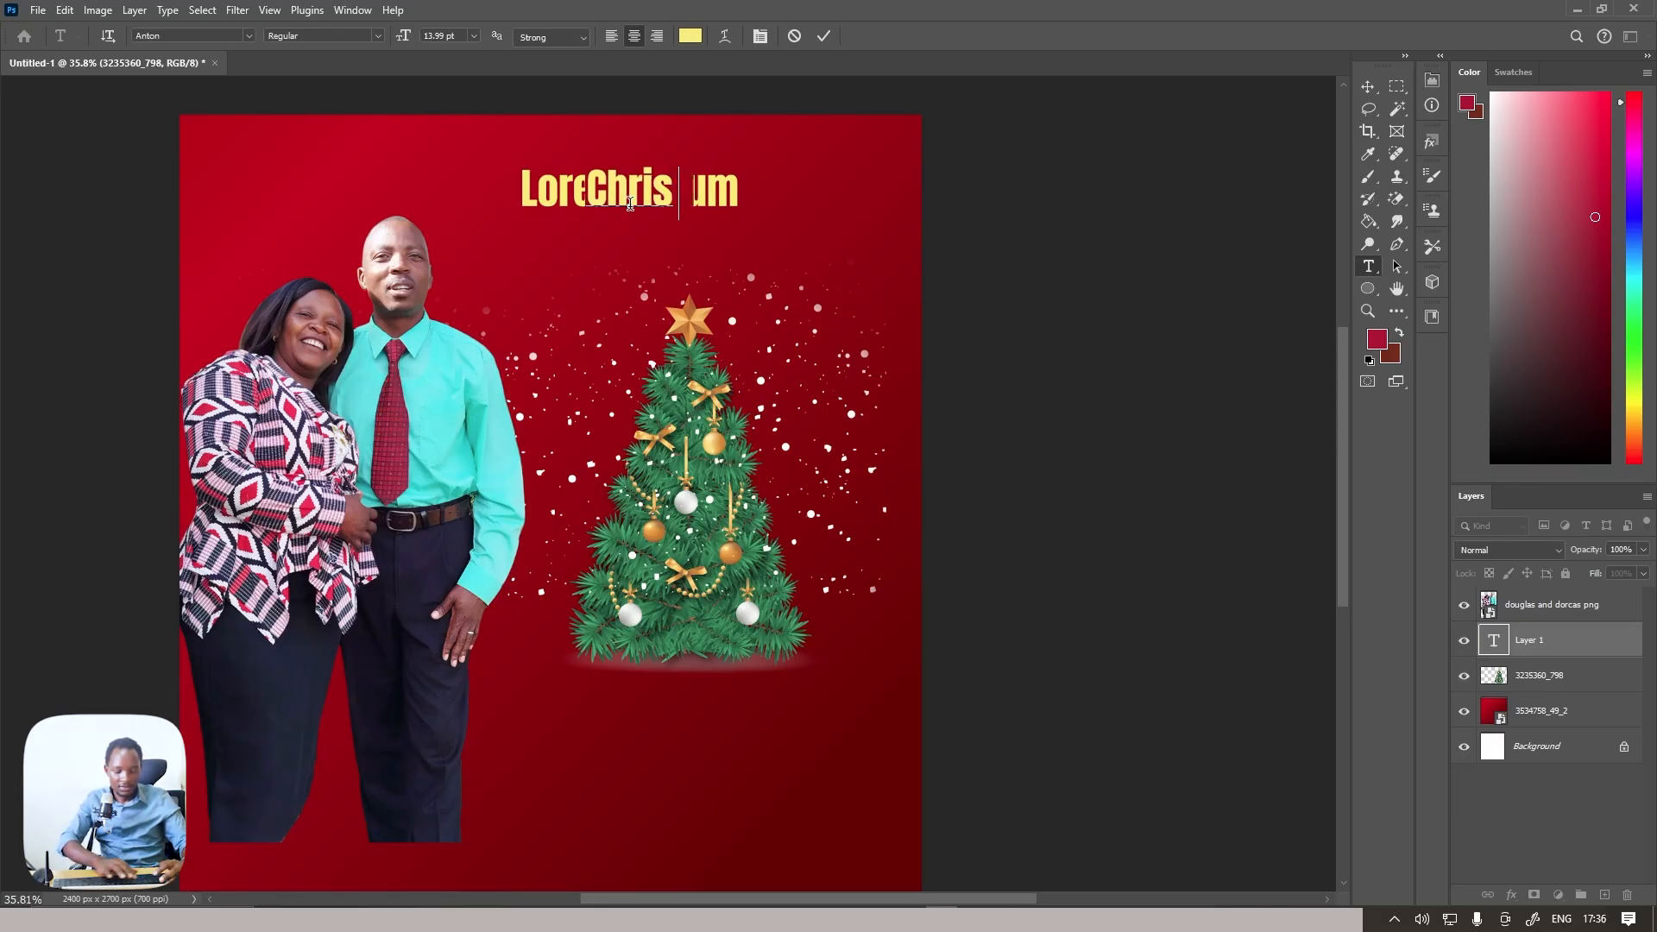
text(mas)
click(823, 35)
Scale the "Christmas" text to about 185% and place it across the lower half of the tree
key(ctrl+t)
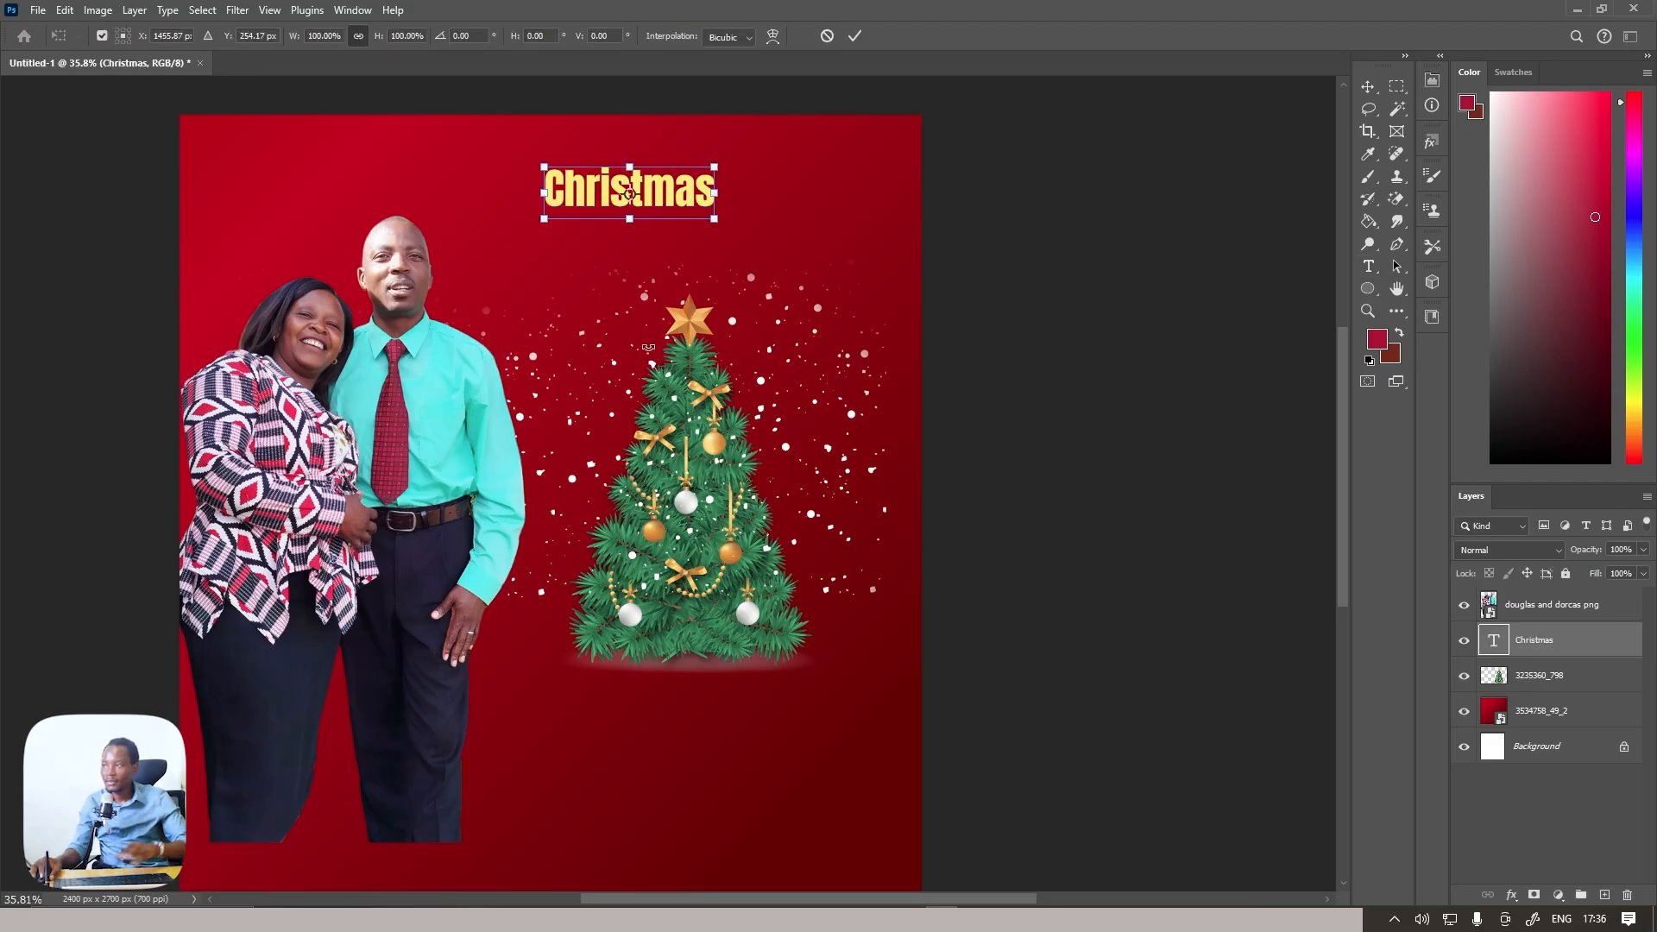
drag(630, 220, 704, 532)
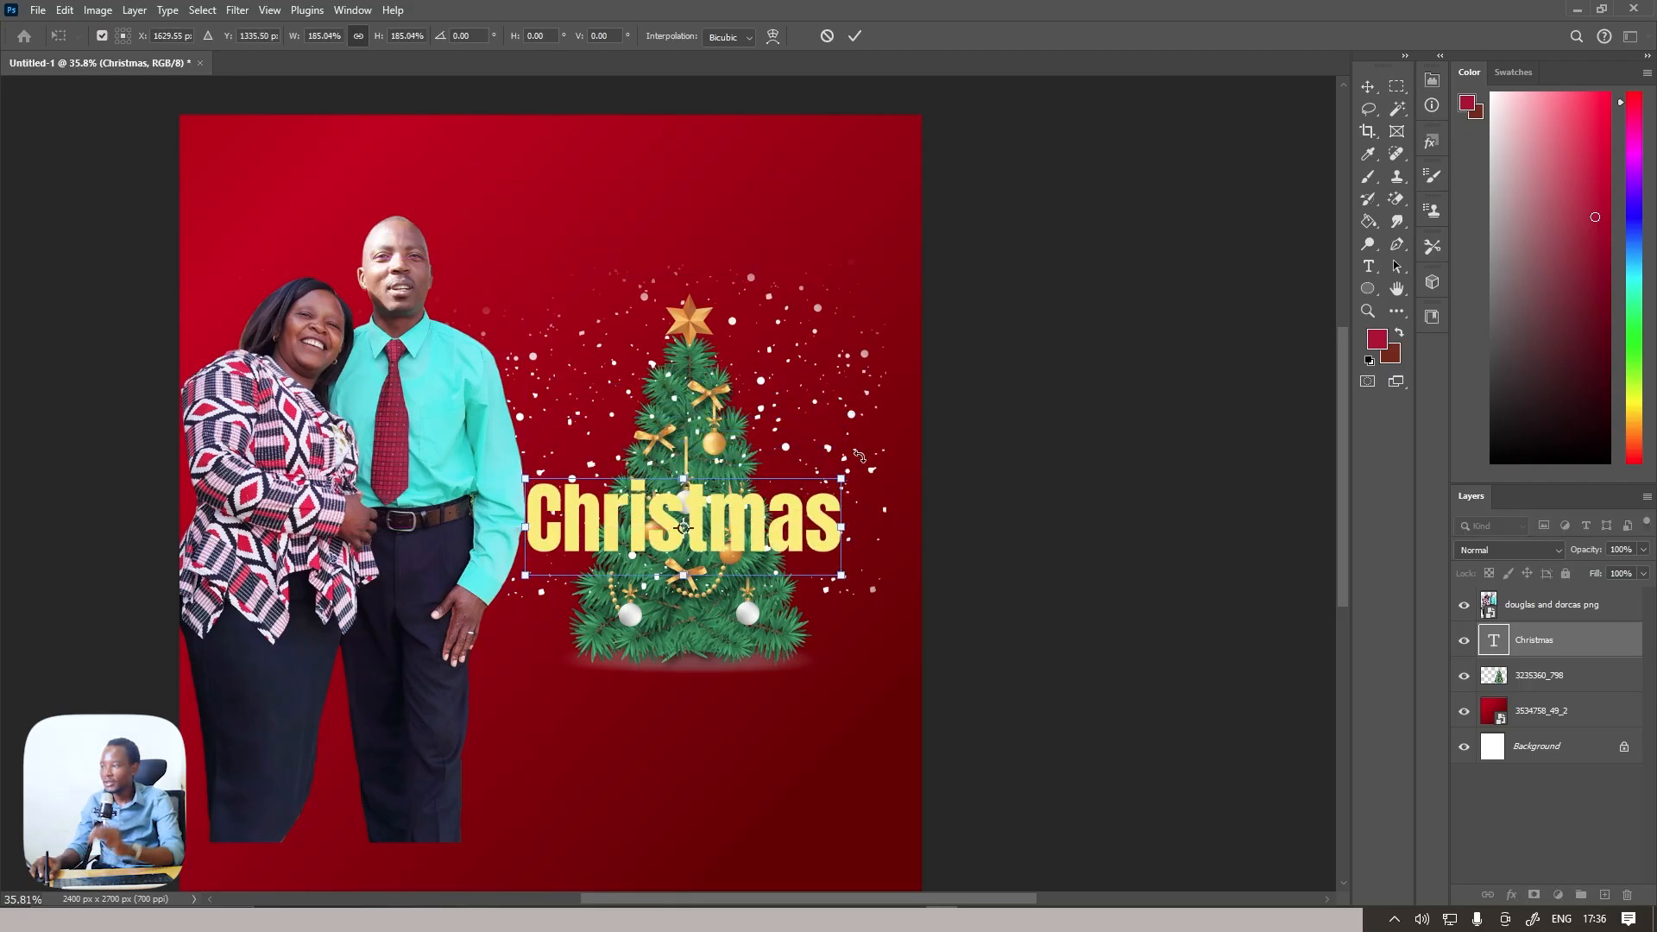
click(854, 37)
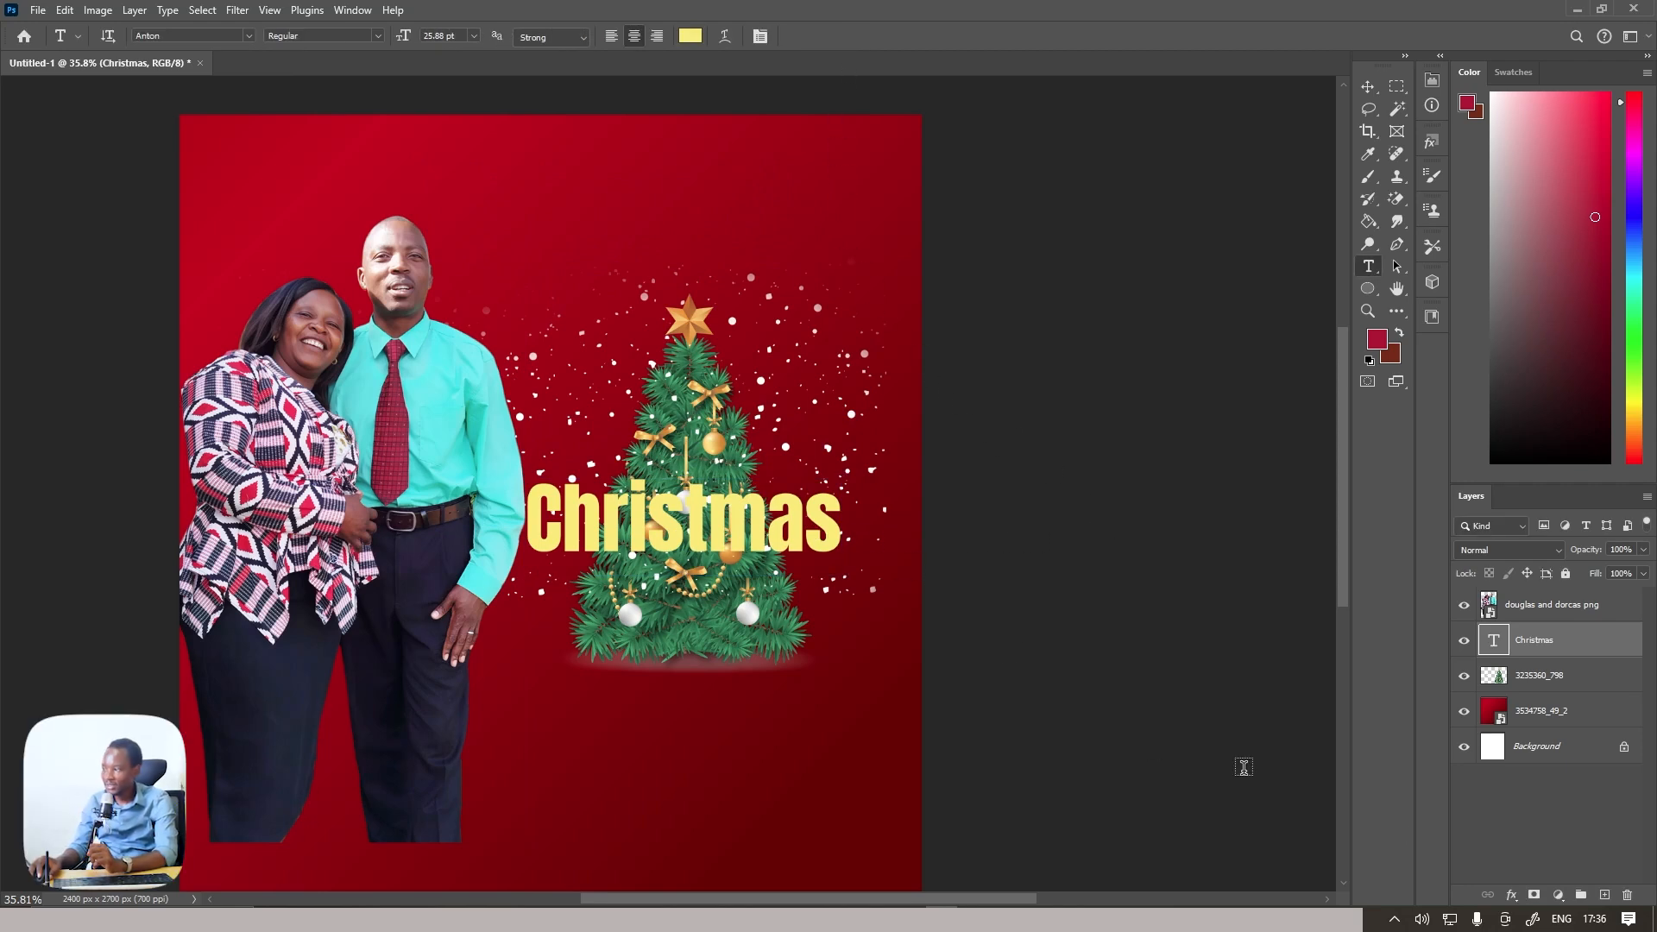
Give the "Christmas" text a green linear gradient overlay at a 4° angle and a 27 px white outside stroke
click(1512, 897)
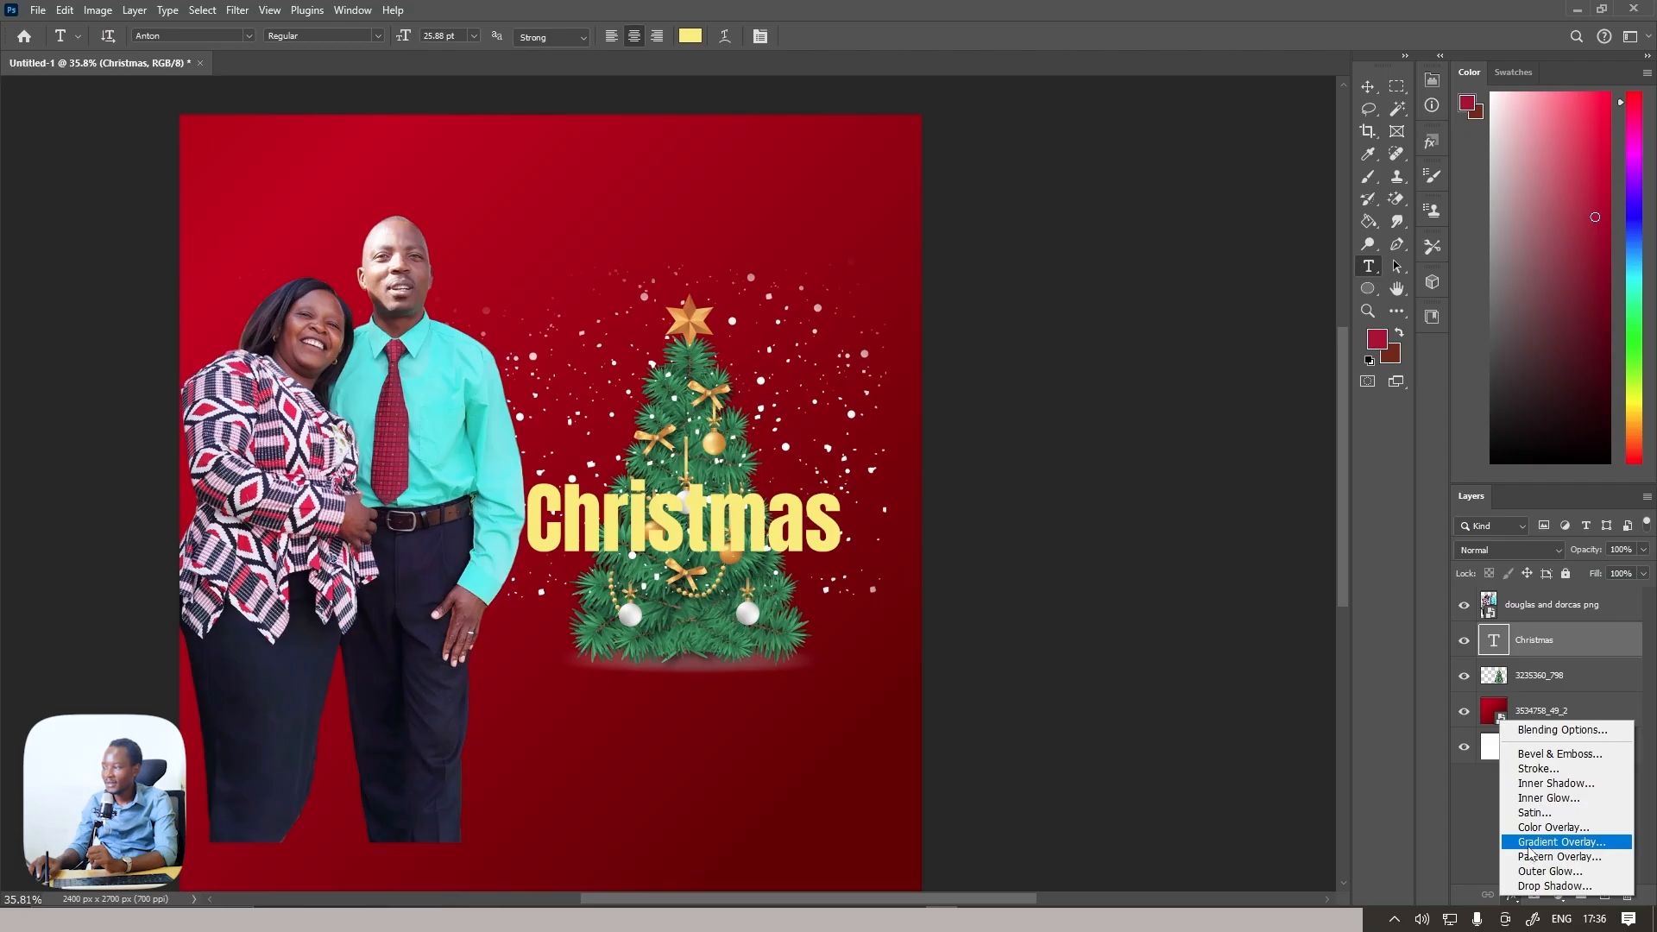
click(1559, 841)
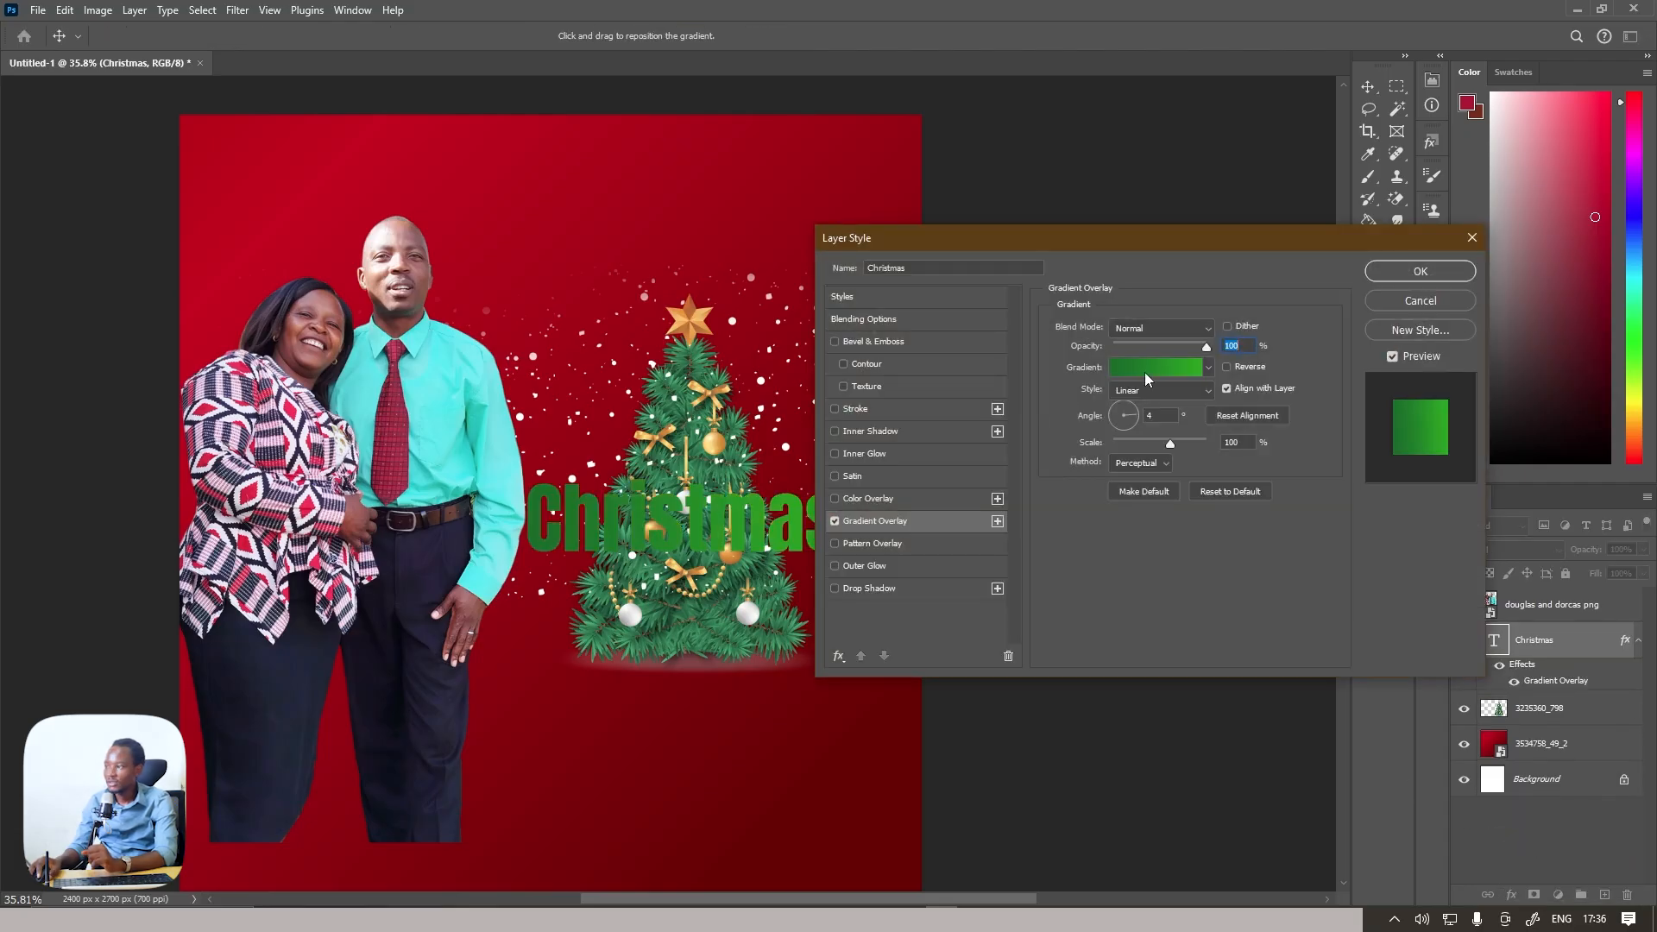
click(1405, 274)
click(1511, 897)
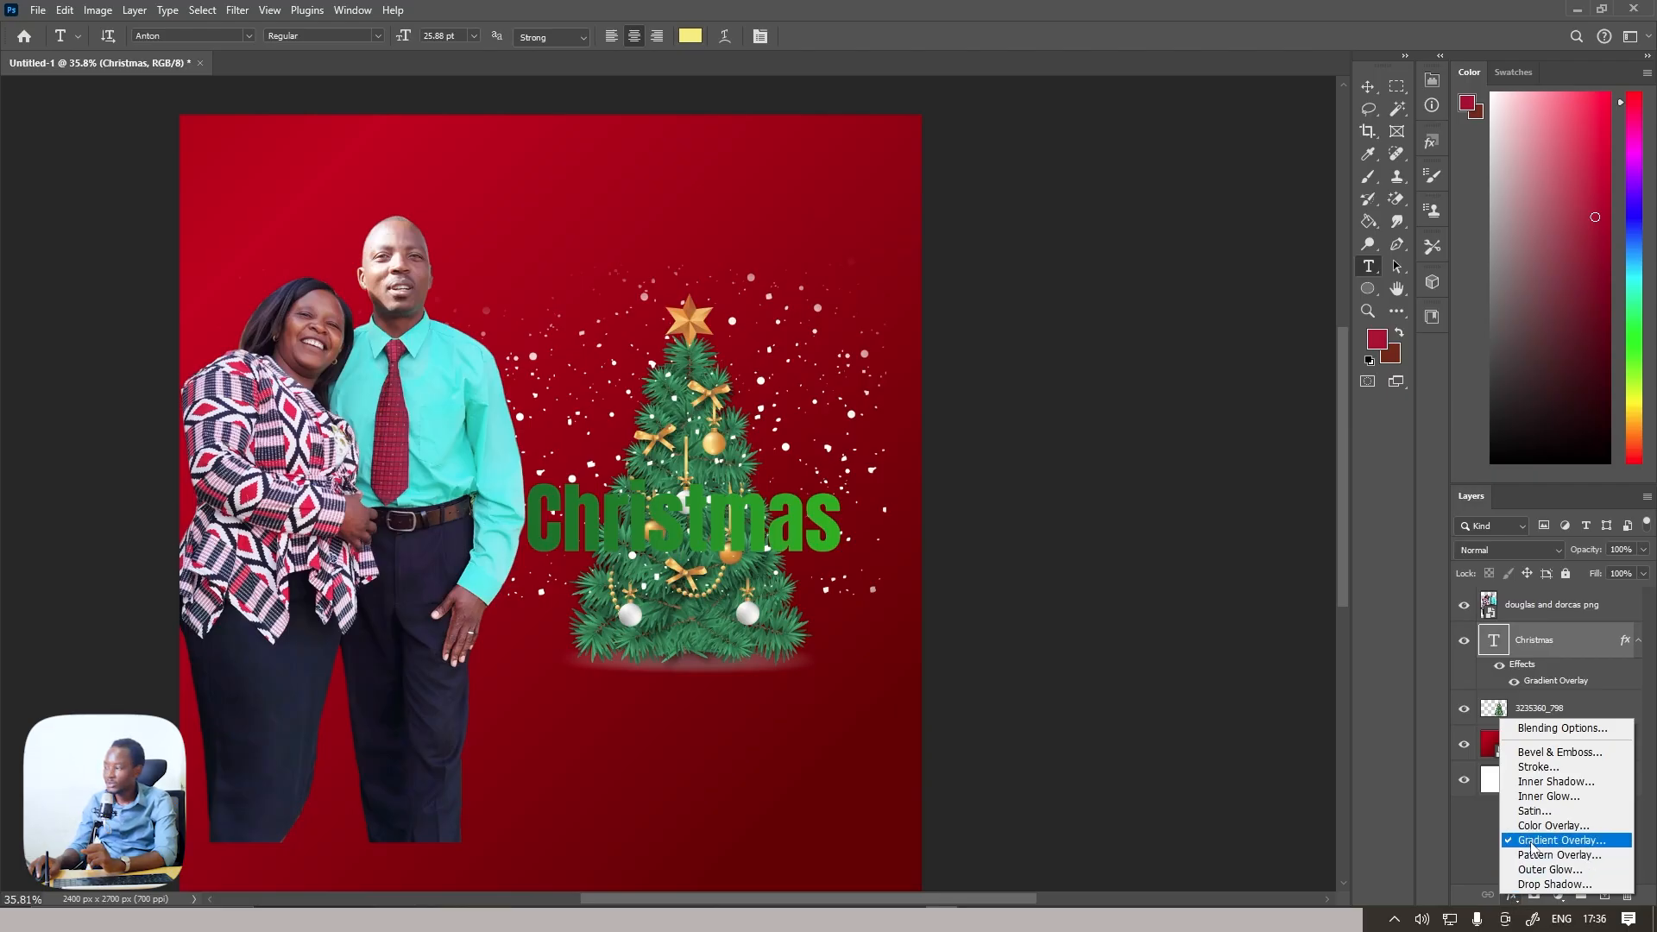
click(1538, 766)
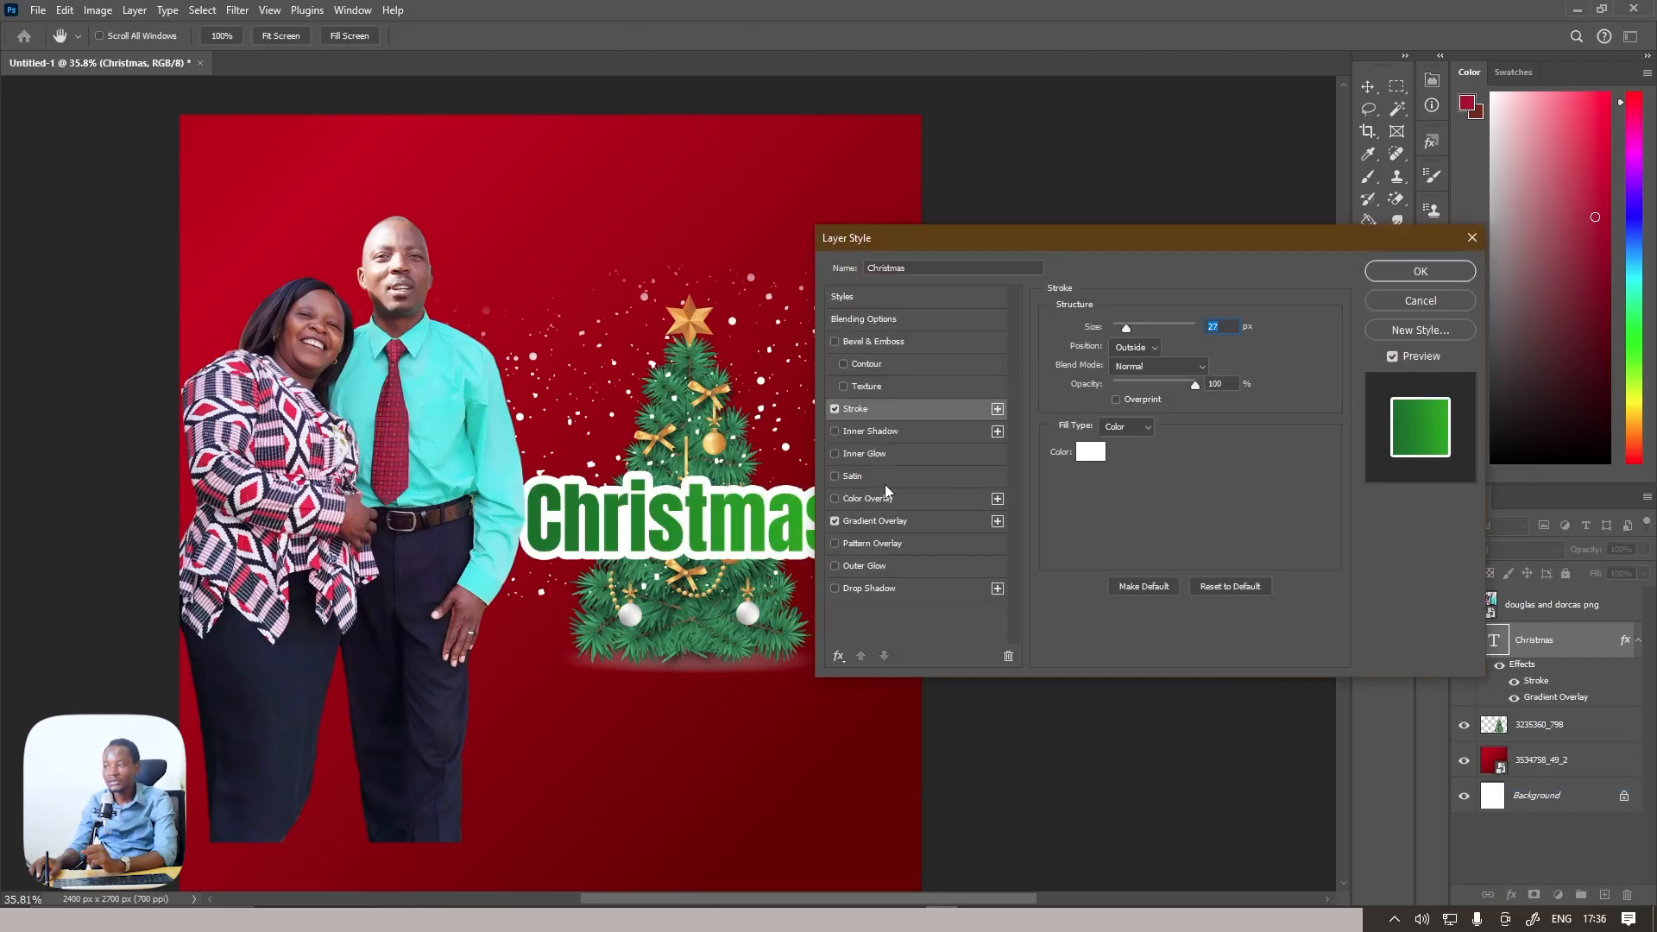
click(1397, 273)
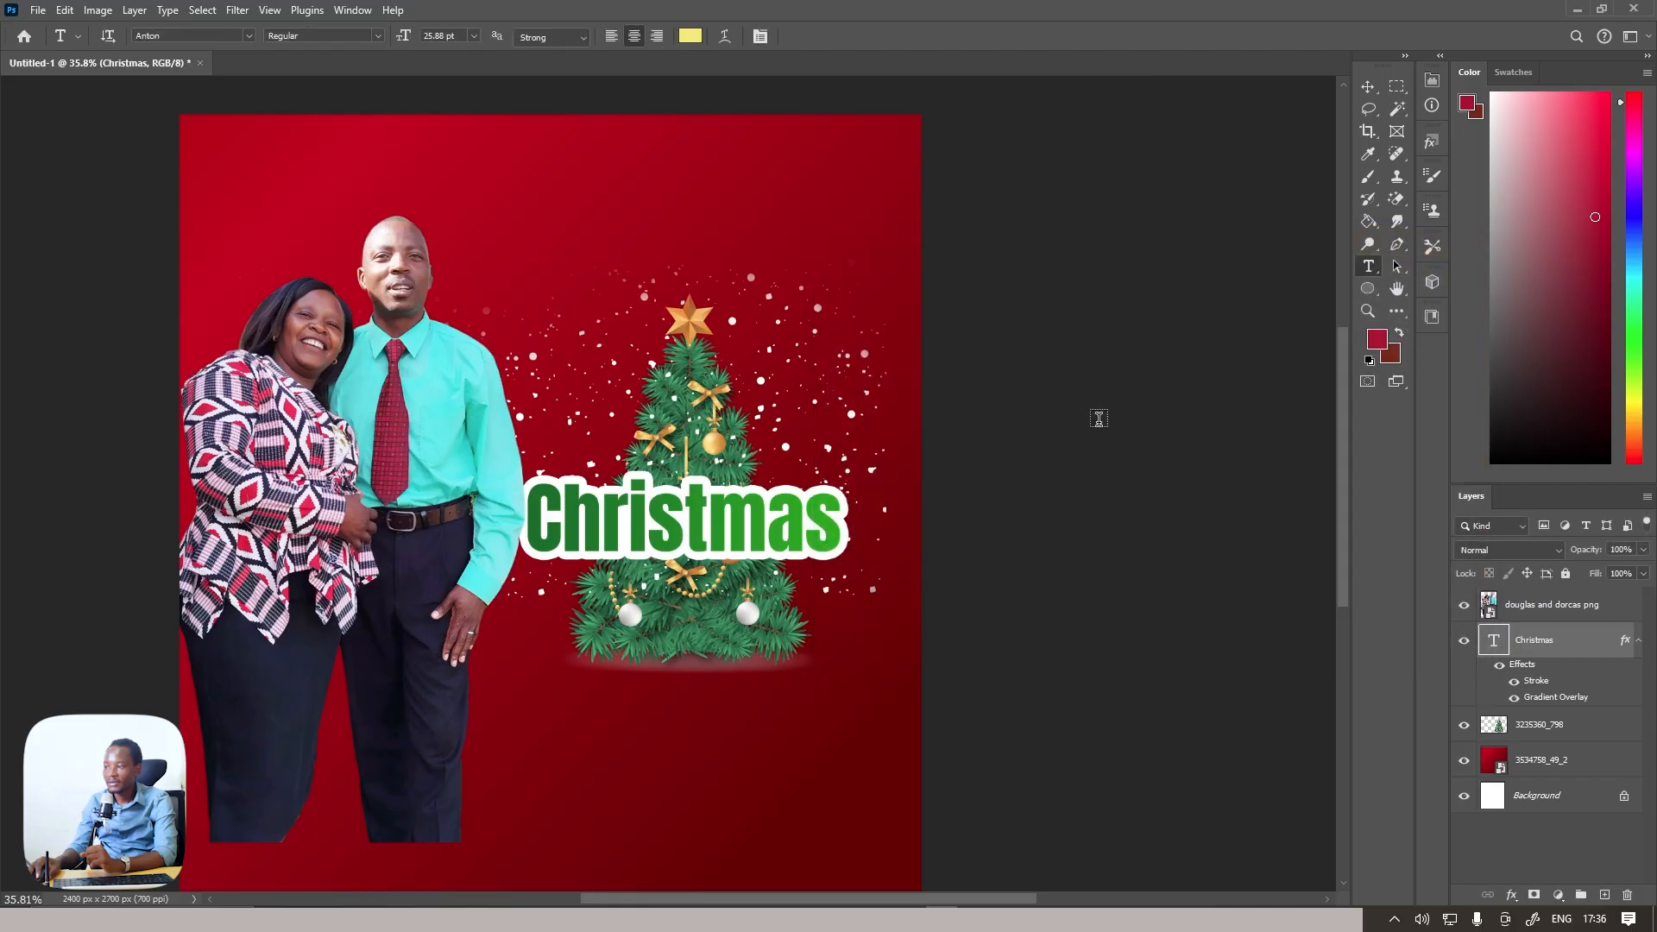
Add the text "Merry" as a separate text layer beside the star of the tree
click(811, 290)
text(mE)
key(BackSpace)
key(BackSpace)
text(Merry)
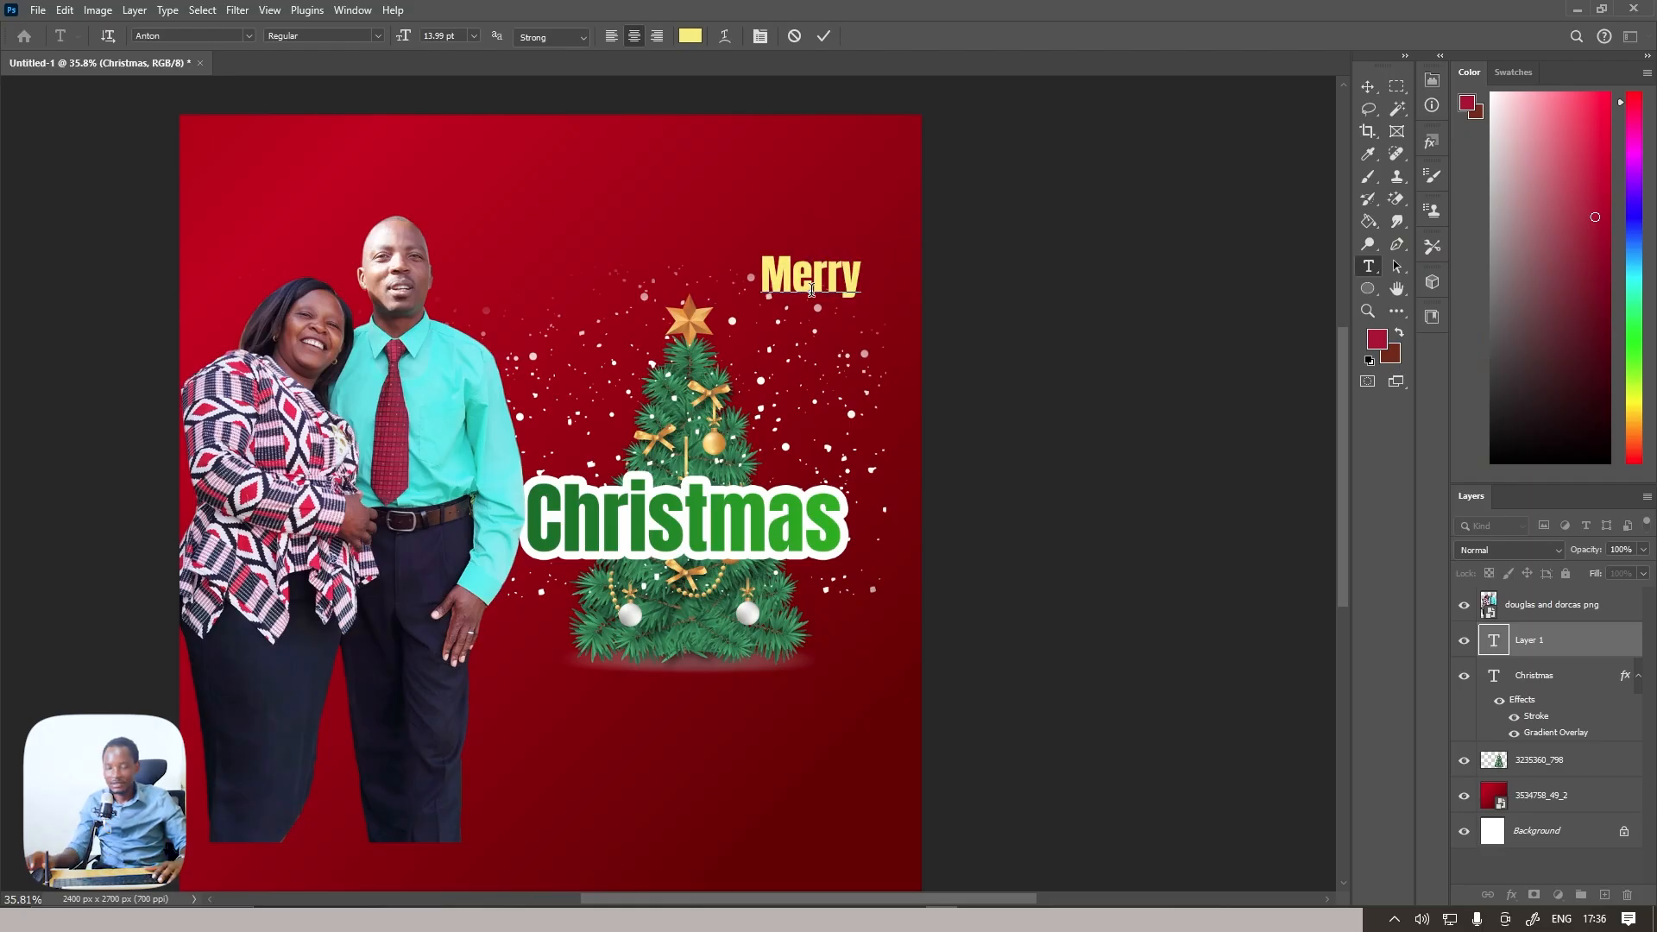
click(824, 36)
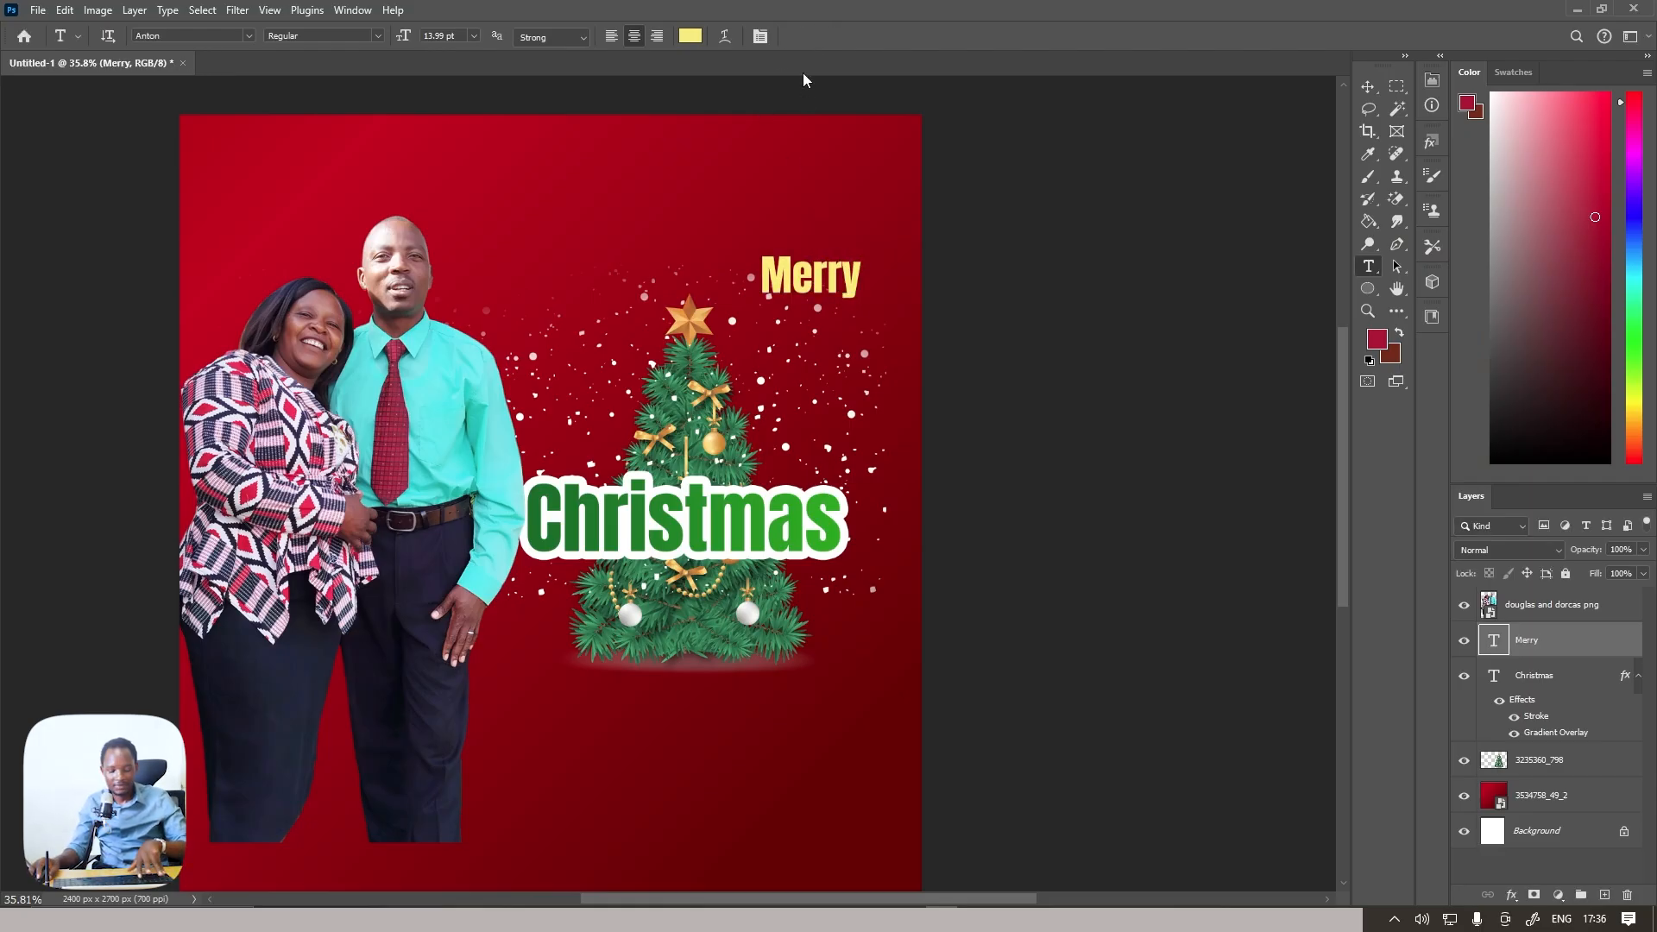
Scale the "Merry" text to about 172% and place it directly above "Christmas"
key(ctrl+t)
drag(811, 305, 708, 452)
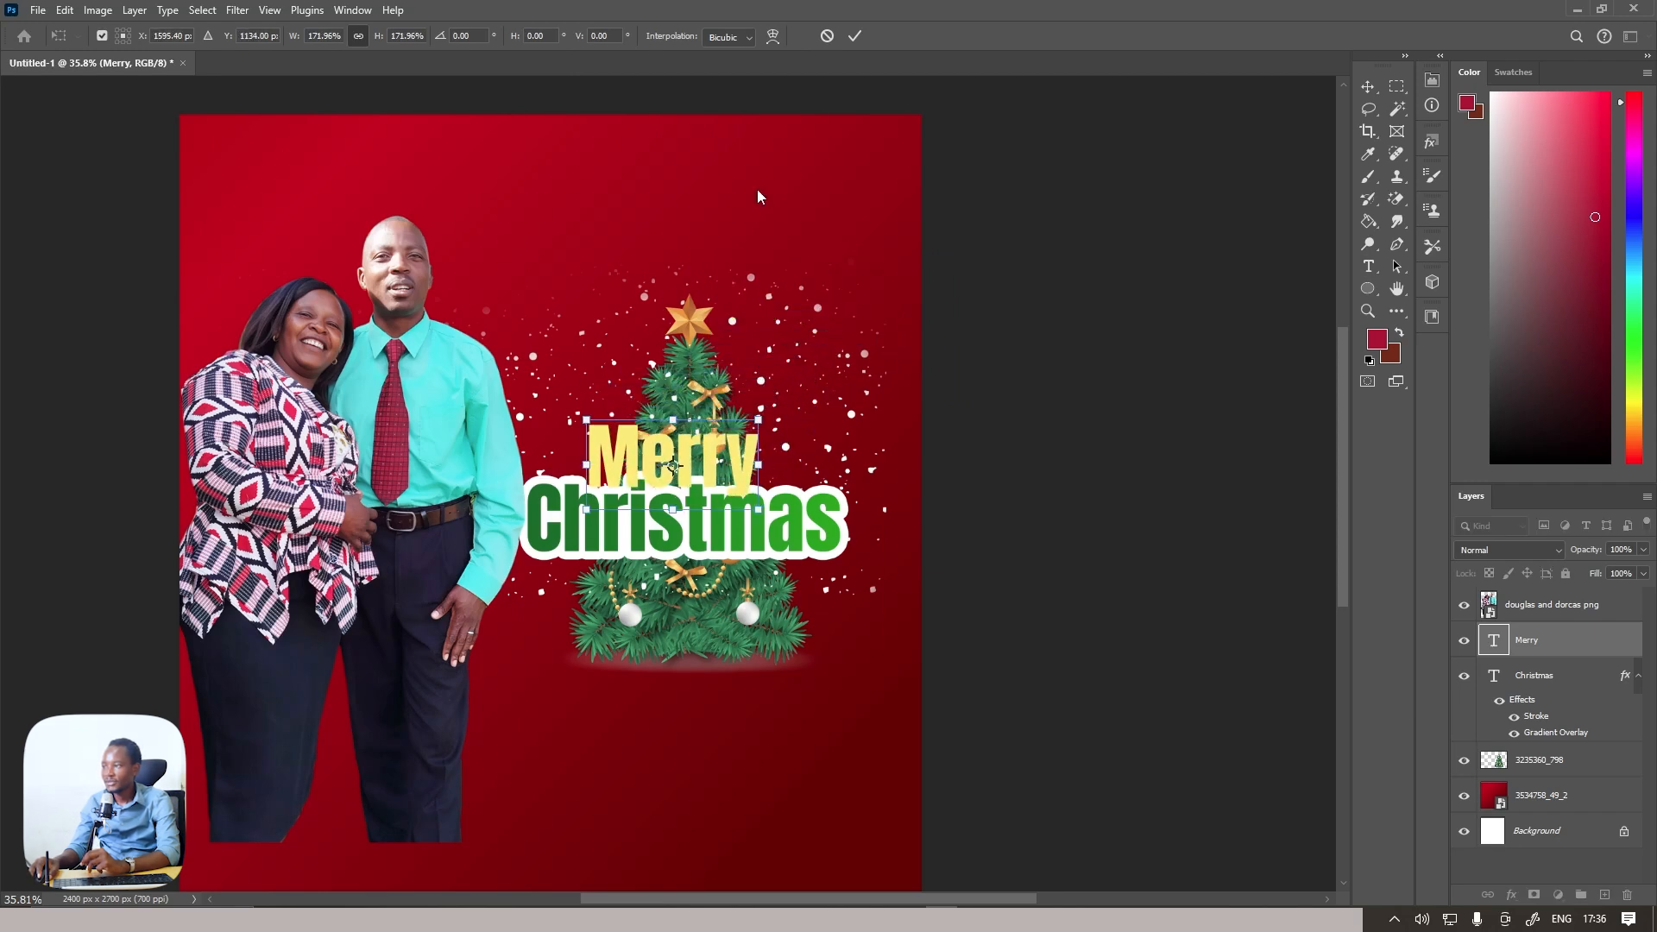
click(854, 35)
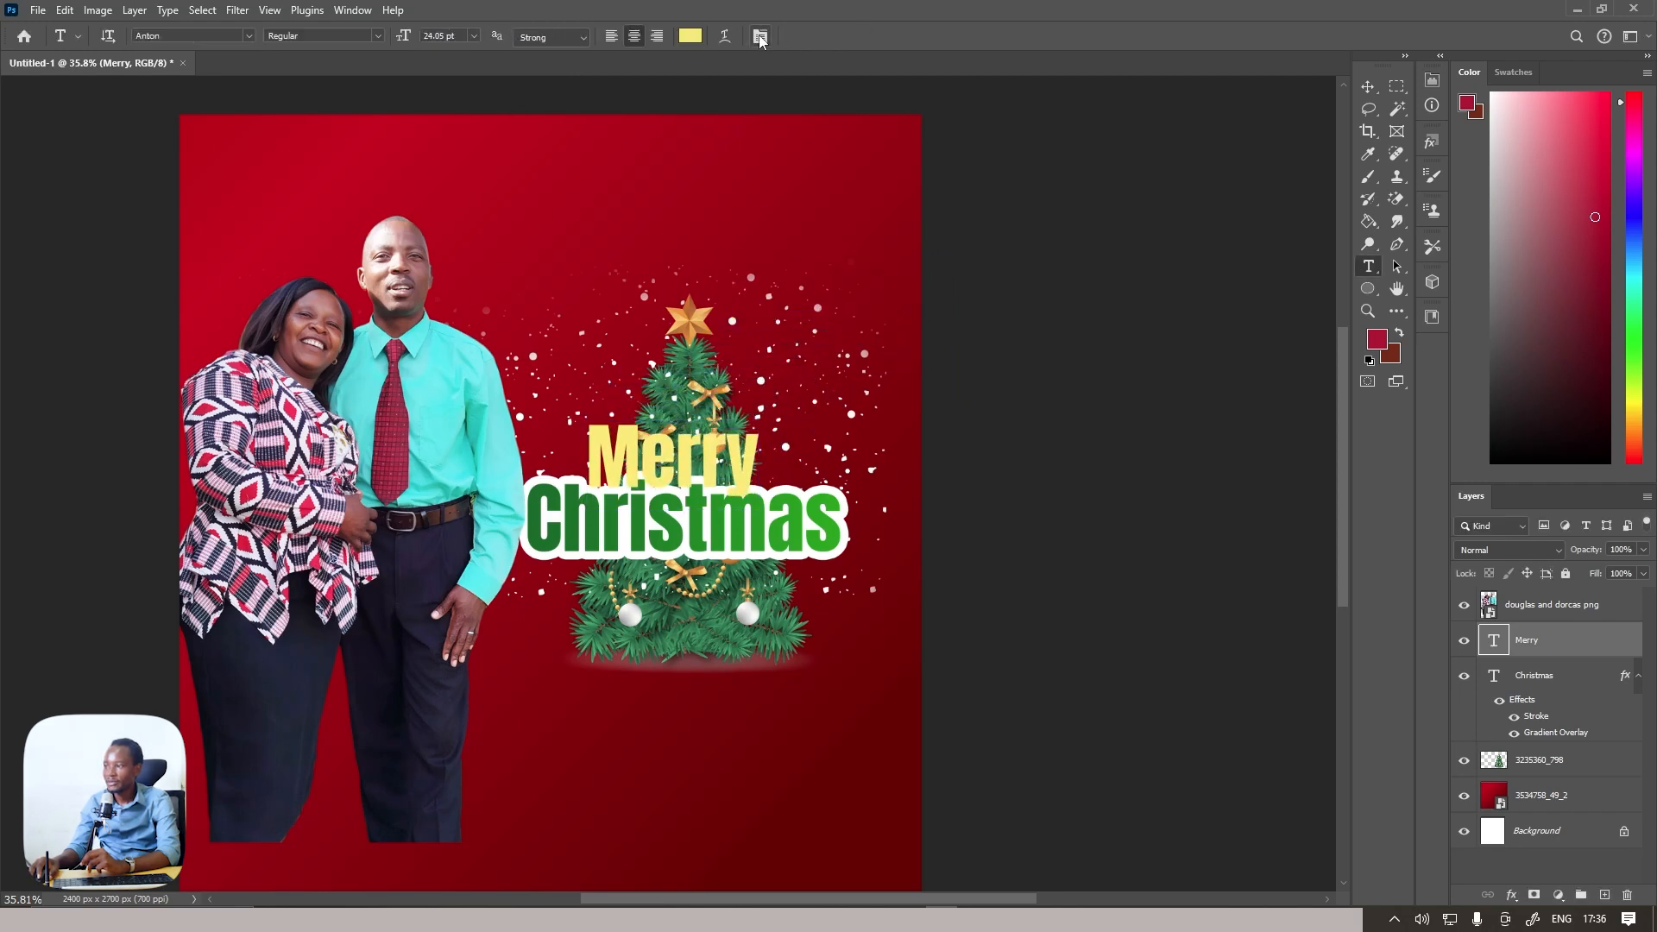
Change the font of the "Merry" text to Hugh is Life Personal Use Italic
click(757, 36)
click(1088, 235)
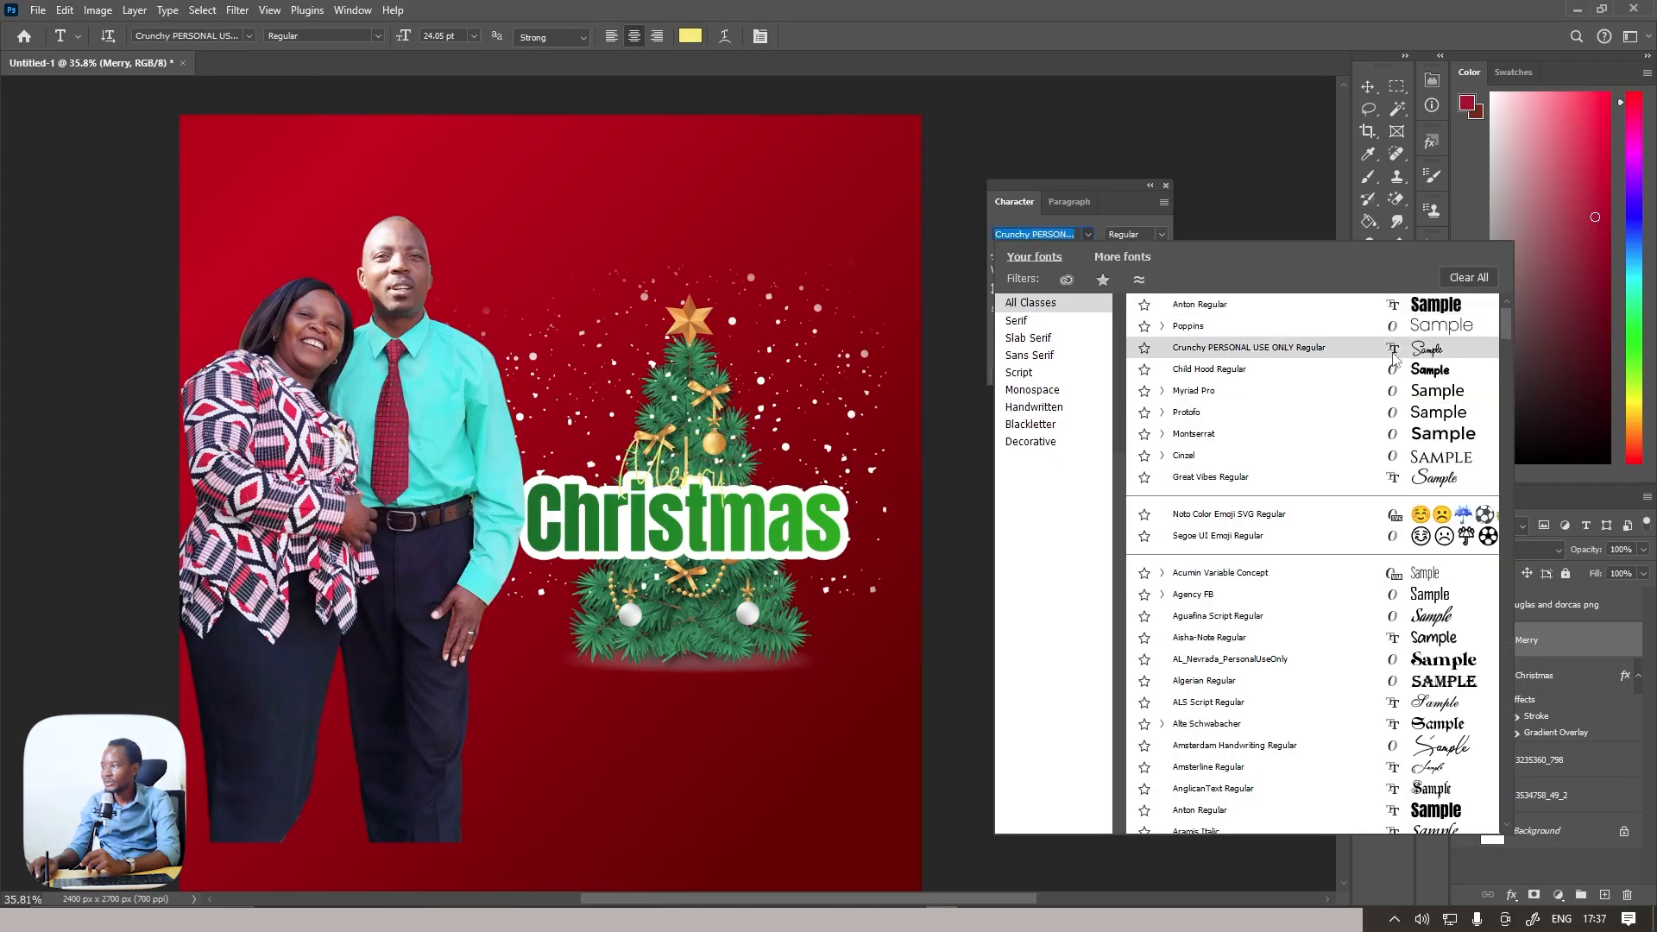
scroll(1393, 353, up, 1)
click(1381, 305)
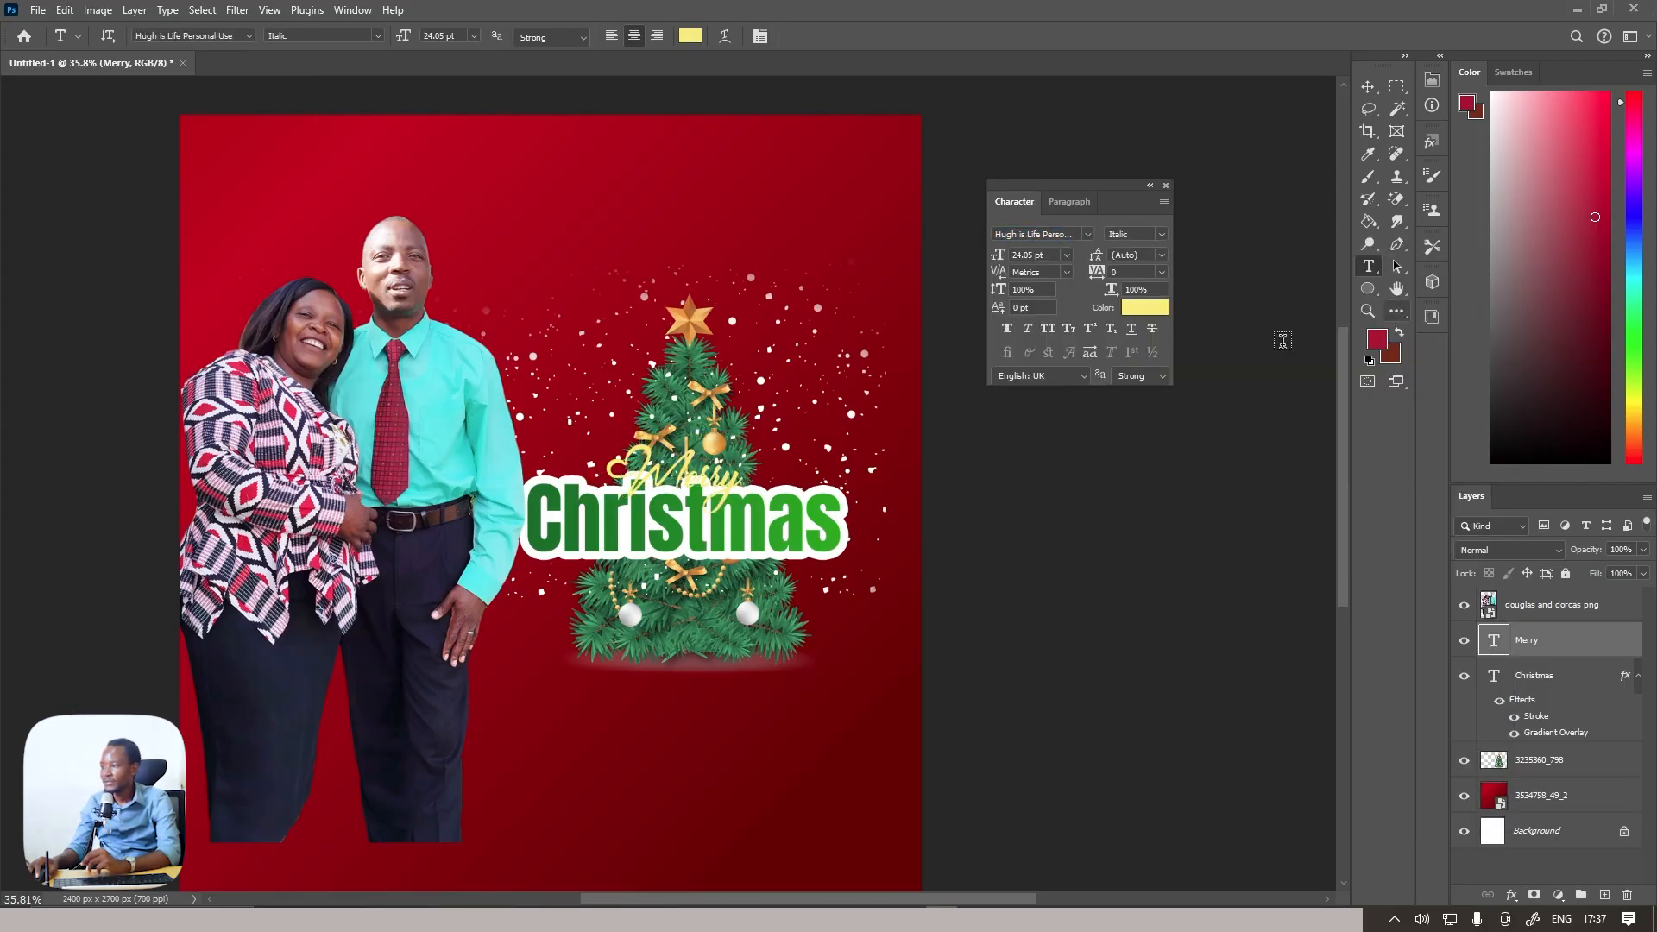
Scale the "Merry" text to about 188% and position it so it overlaps the upper edge of "Christmas"
key(ctrl+t)
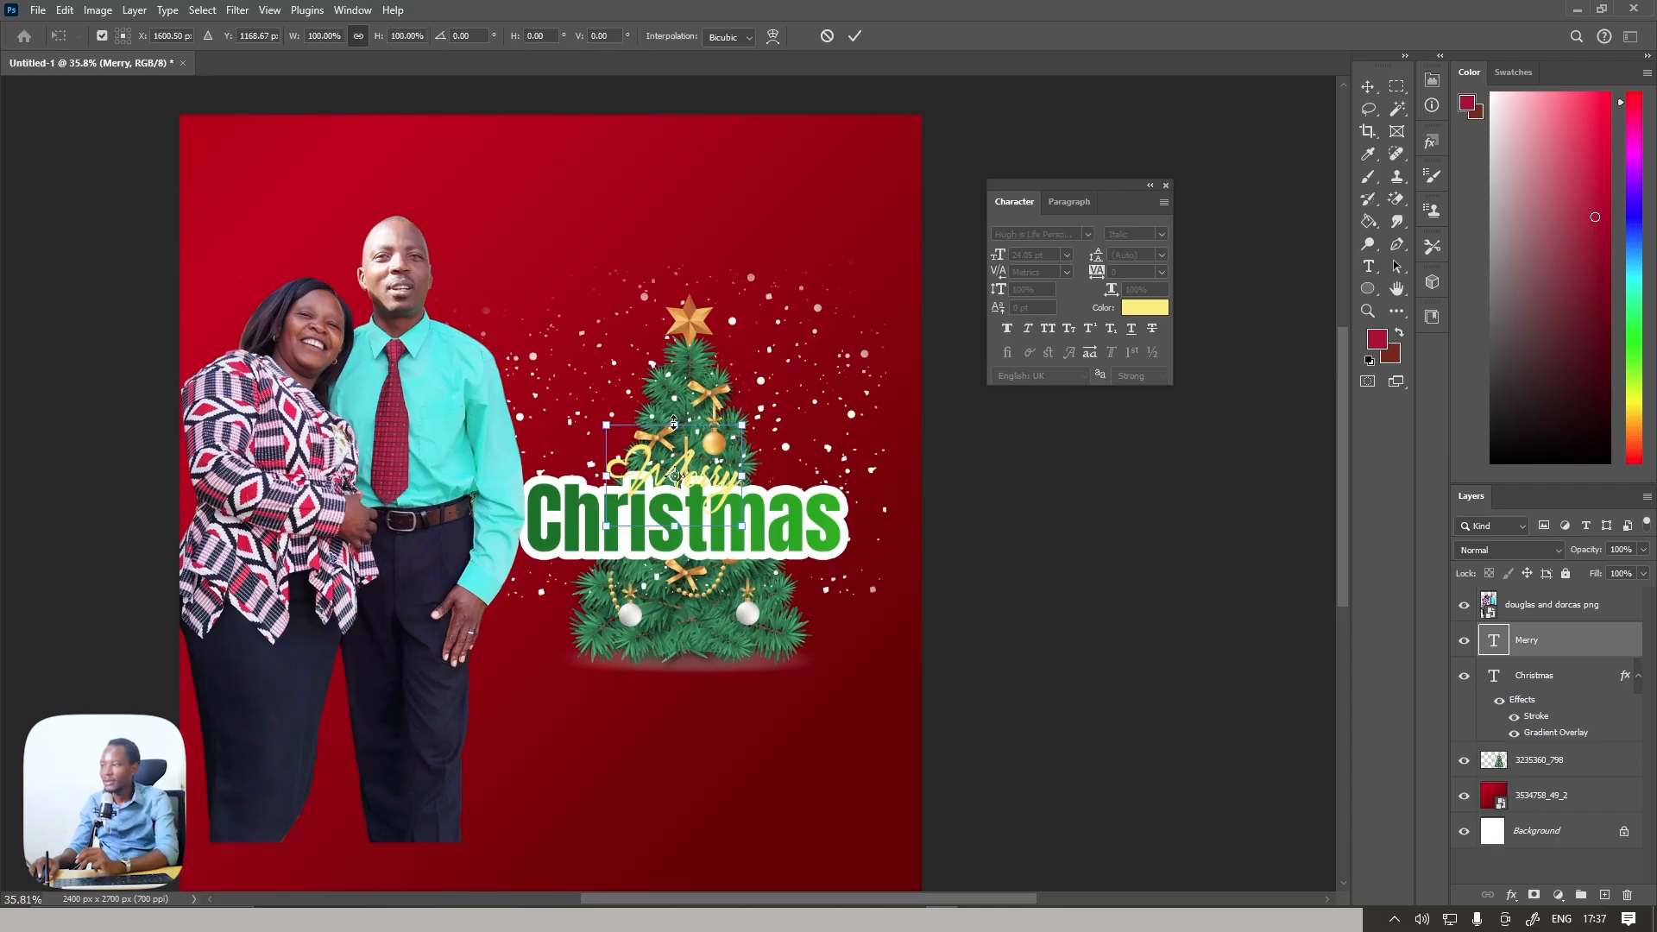
drag(674, 423, 684, 323)
drag(734, 443, 714, 469)
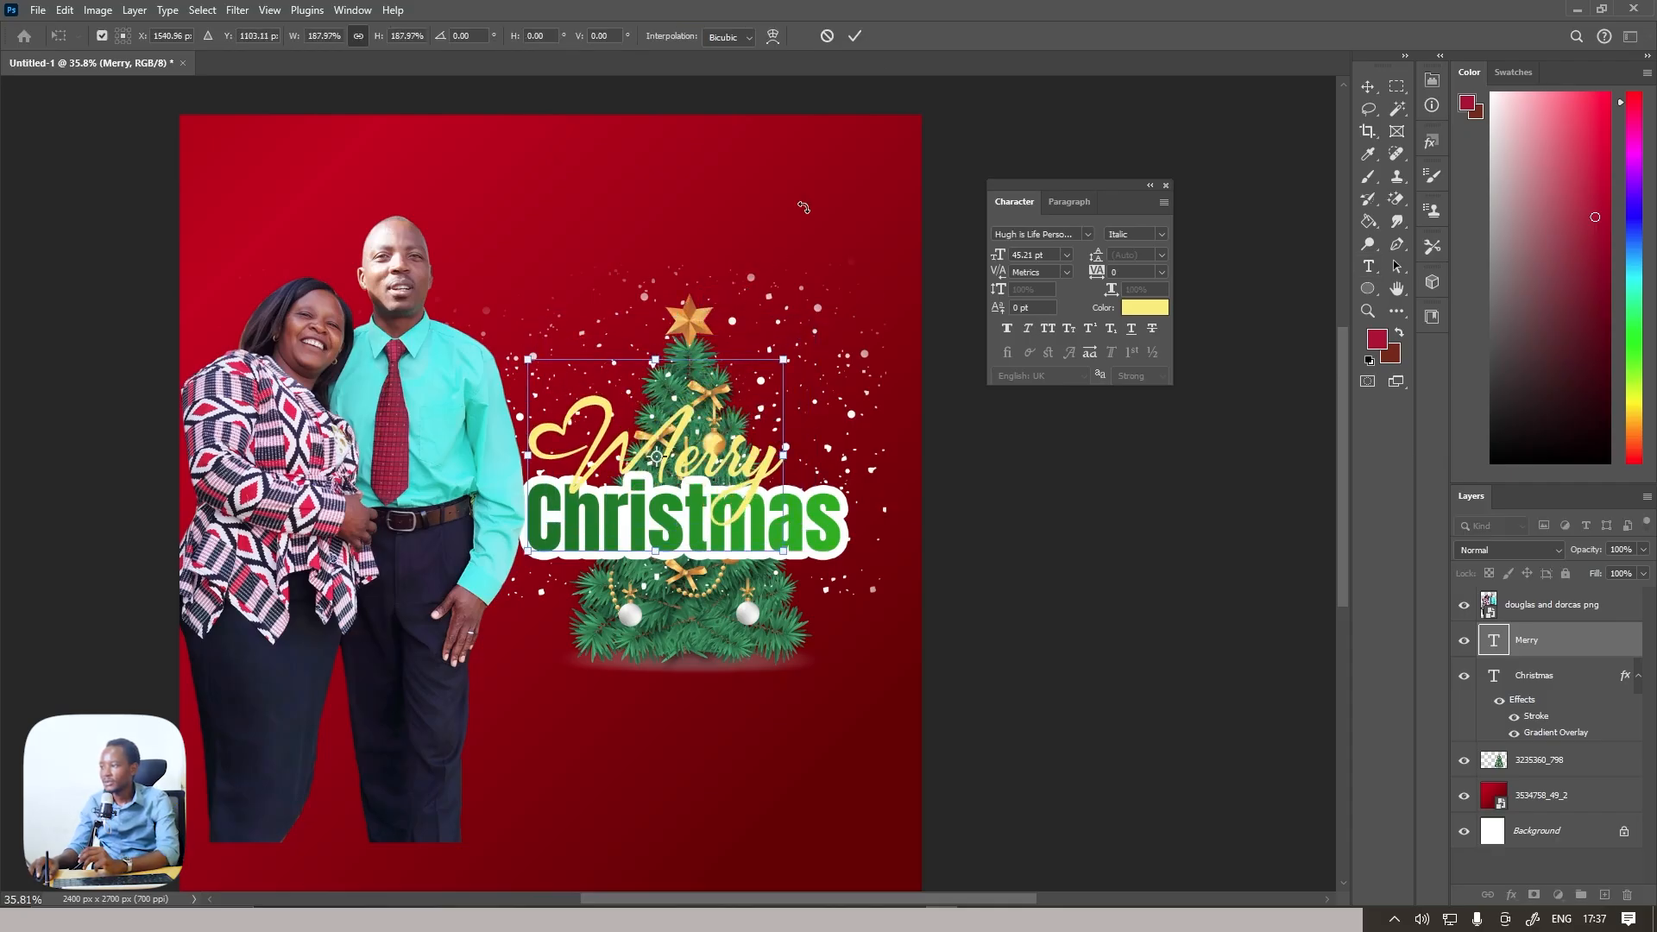
click(854, 36)
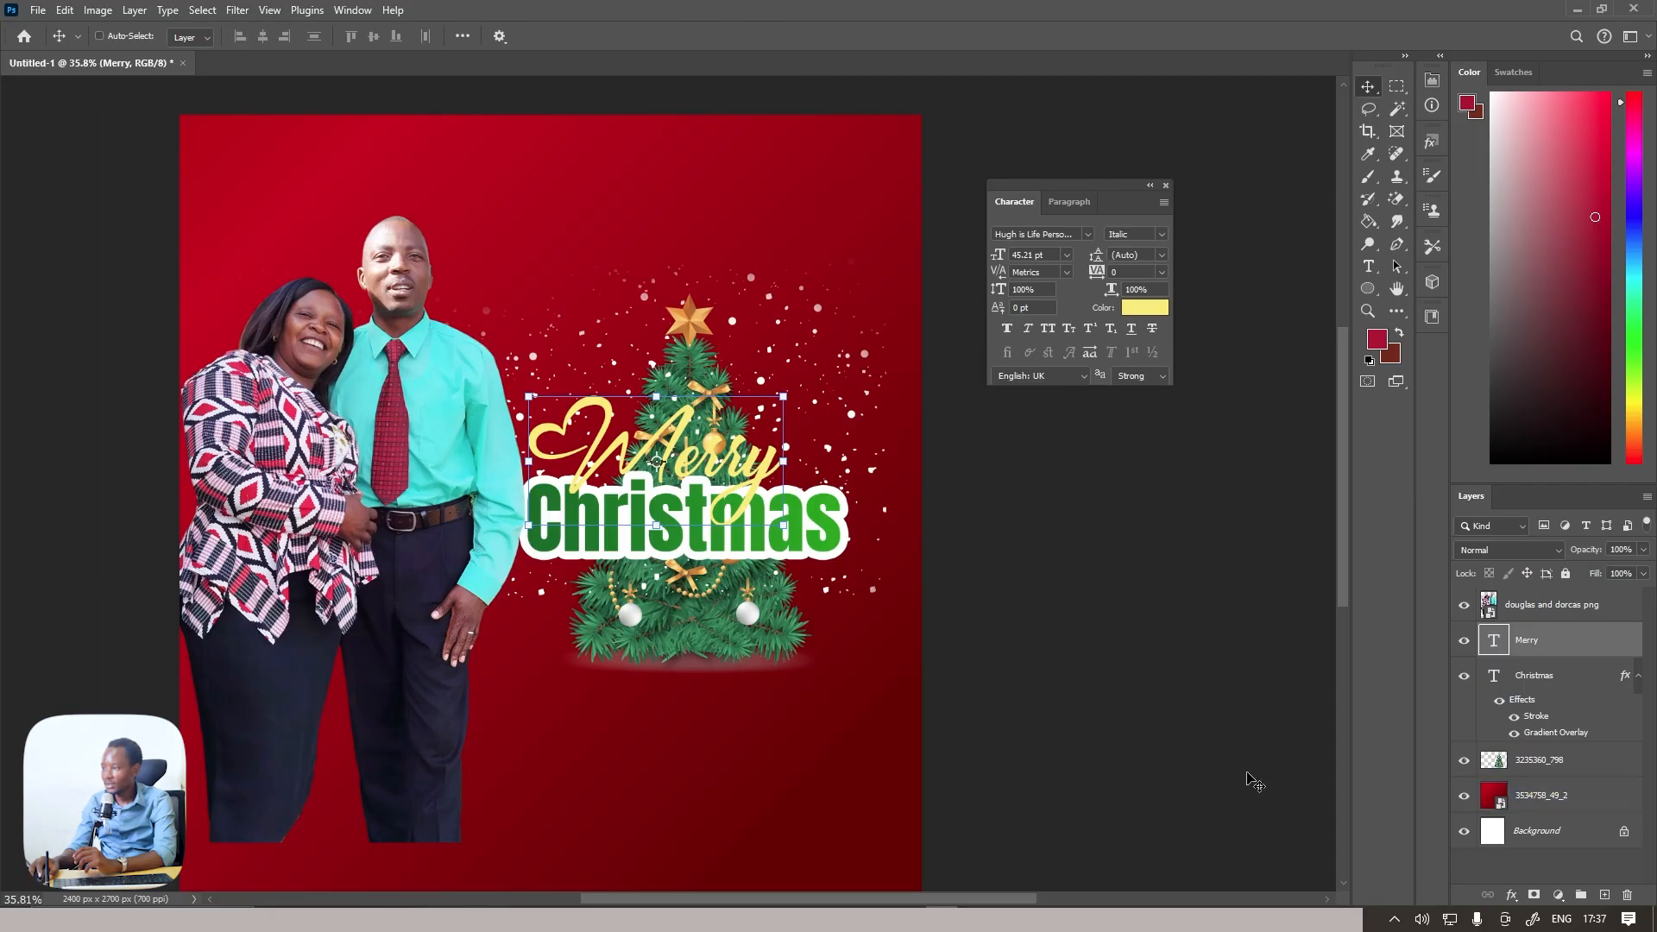
Add a black drop shadow to the "Merry" text with 68% opacity, 29 px distance and 79 px size
click(1511, 897)
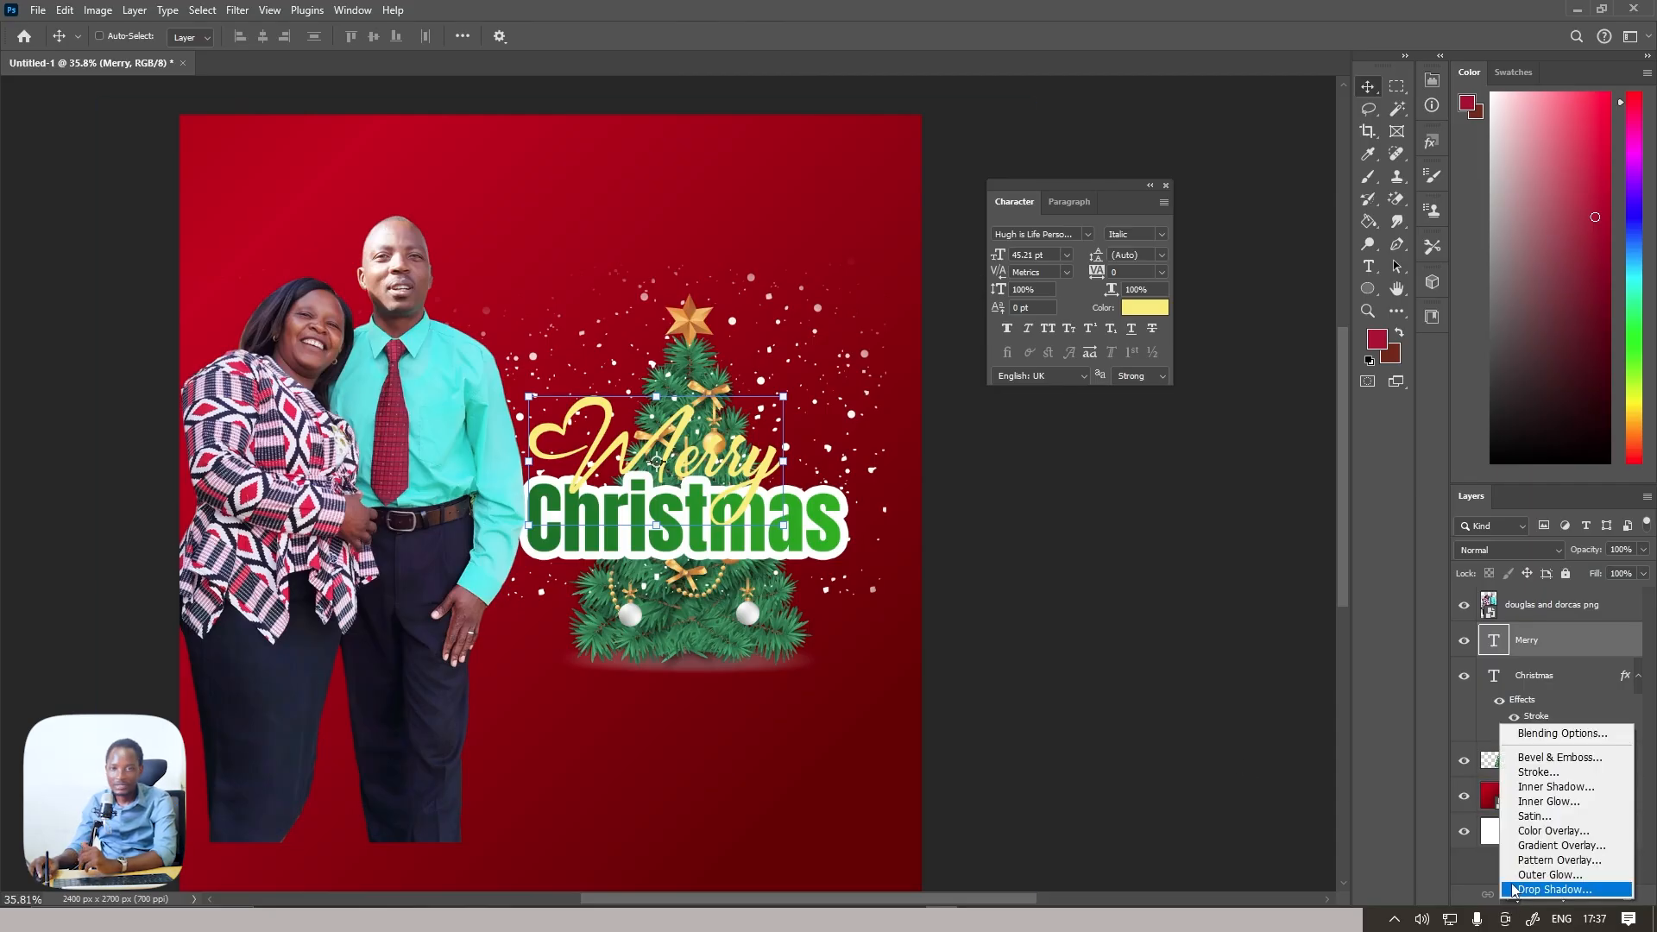
click(1513, 889)
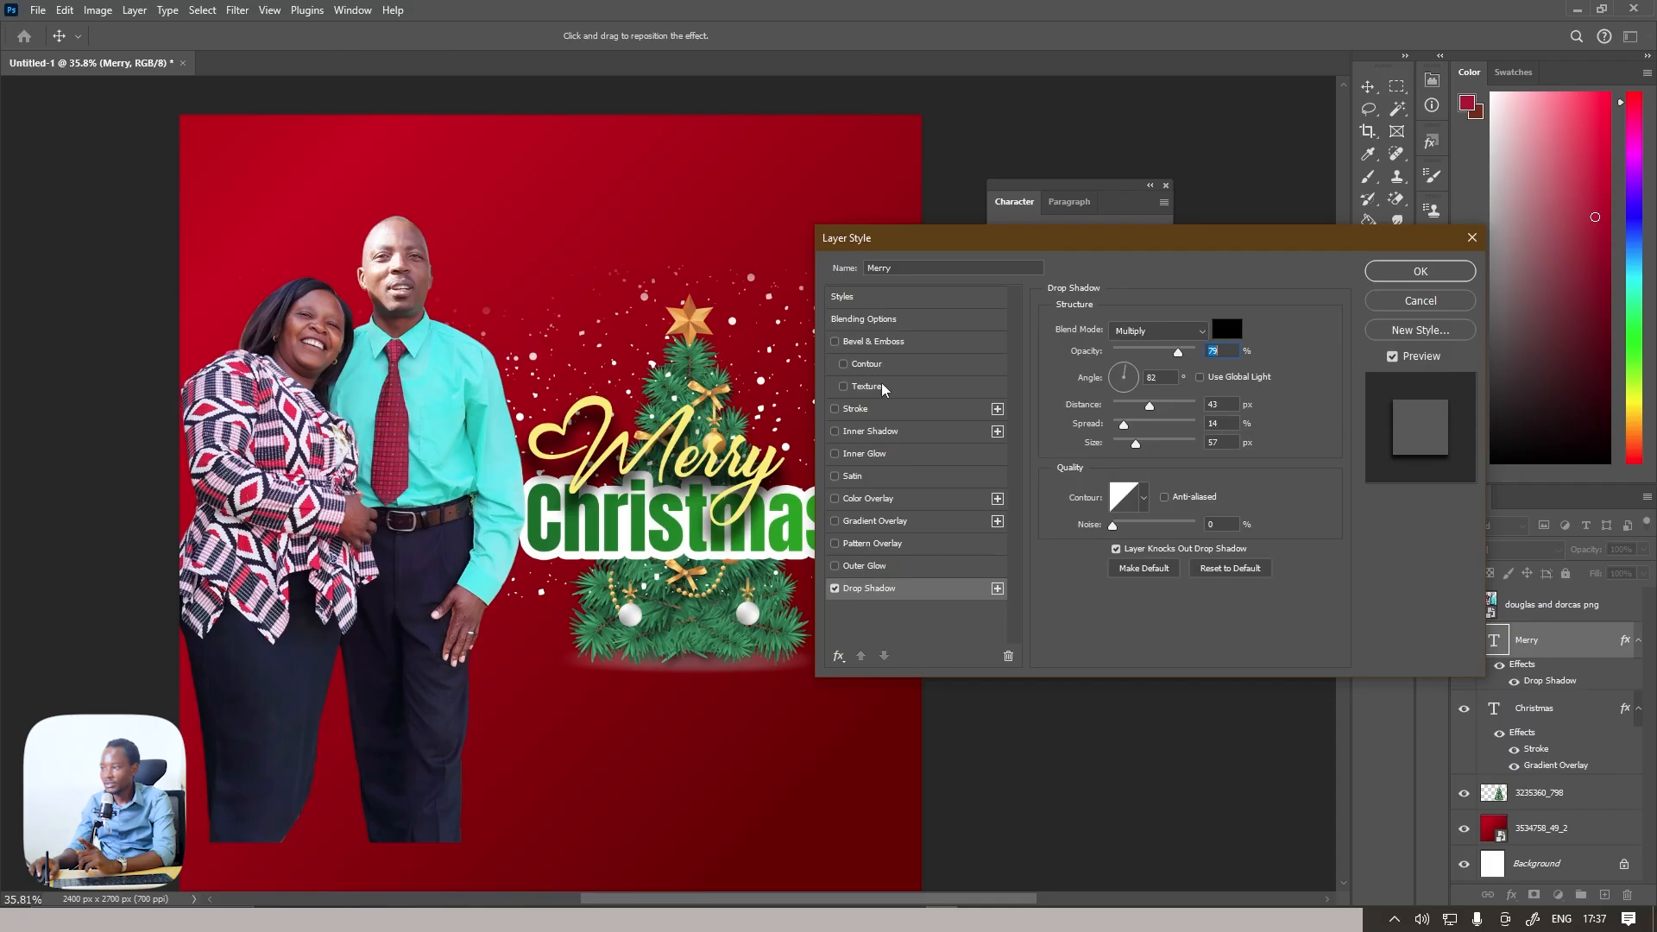
drag(1177, 352, 1146, 446)
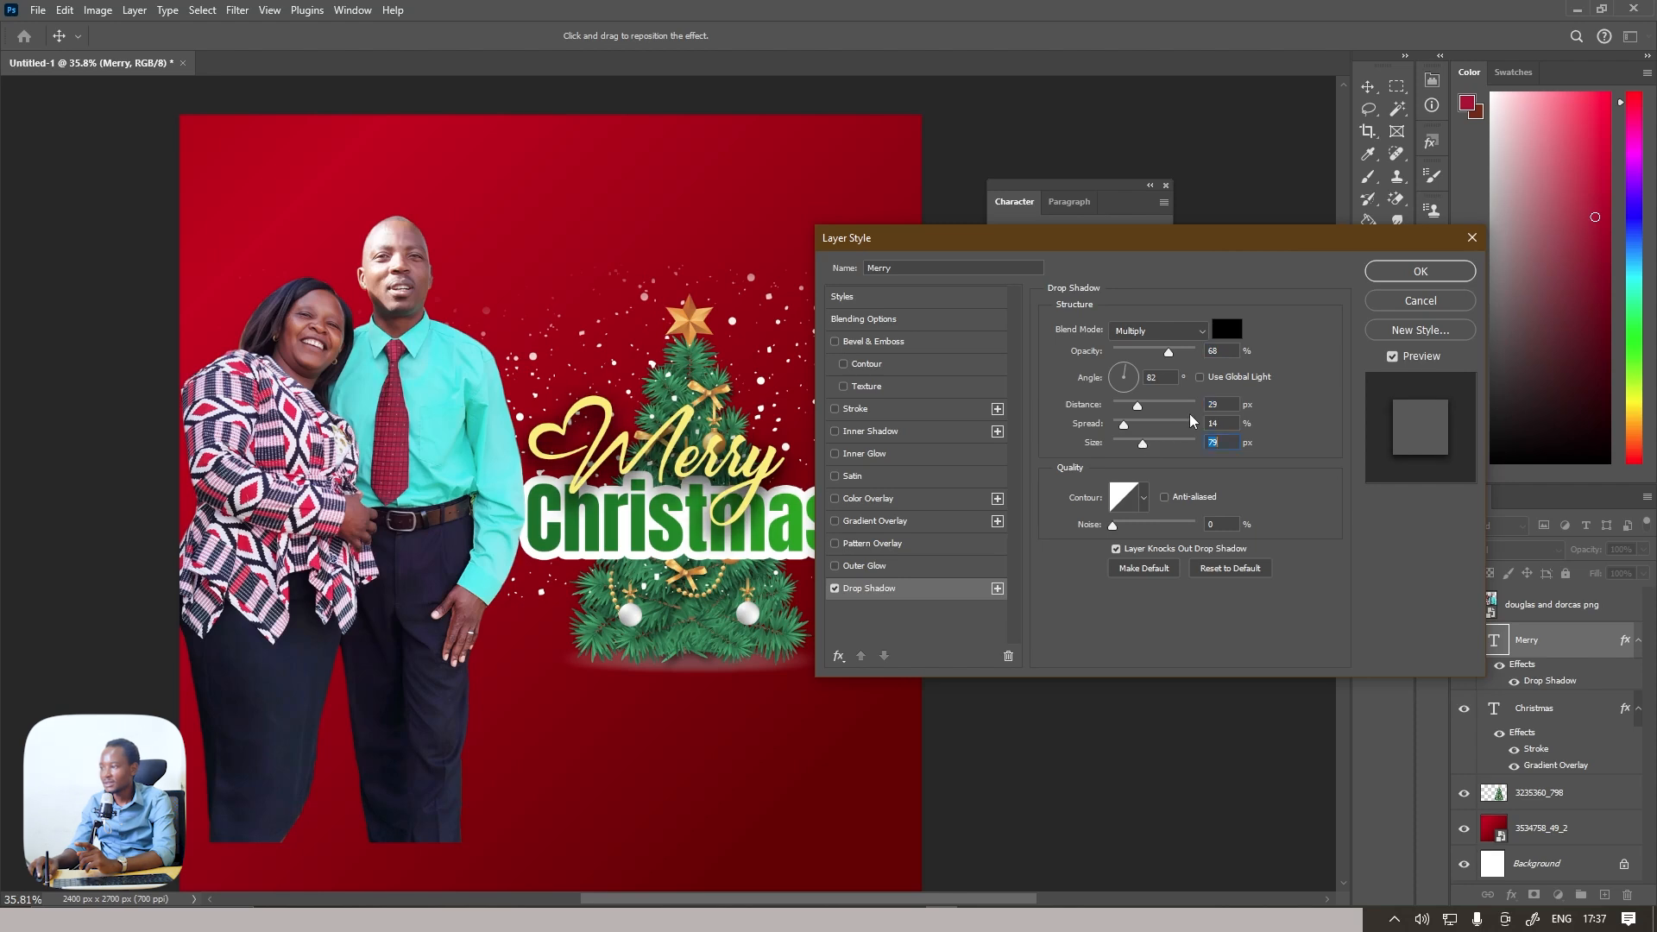
click(1384, 284)
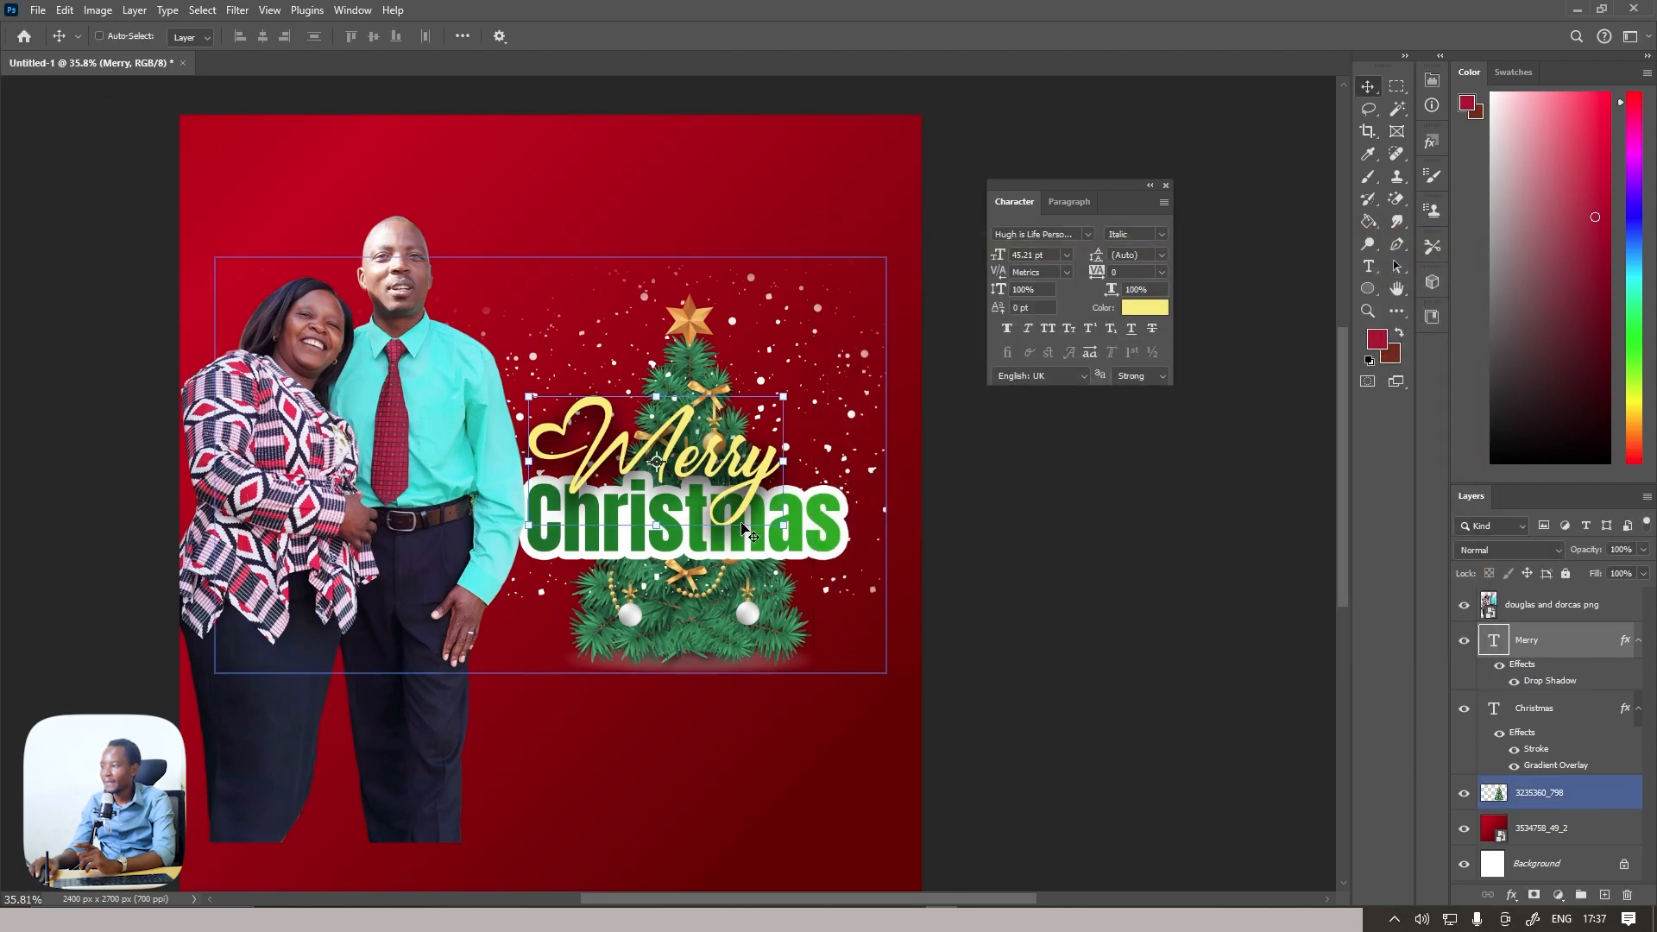
Move the "Merry" and "Christmas" text layers together lower on the tree and scale them to about 106%
shift+click(1556, 714)
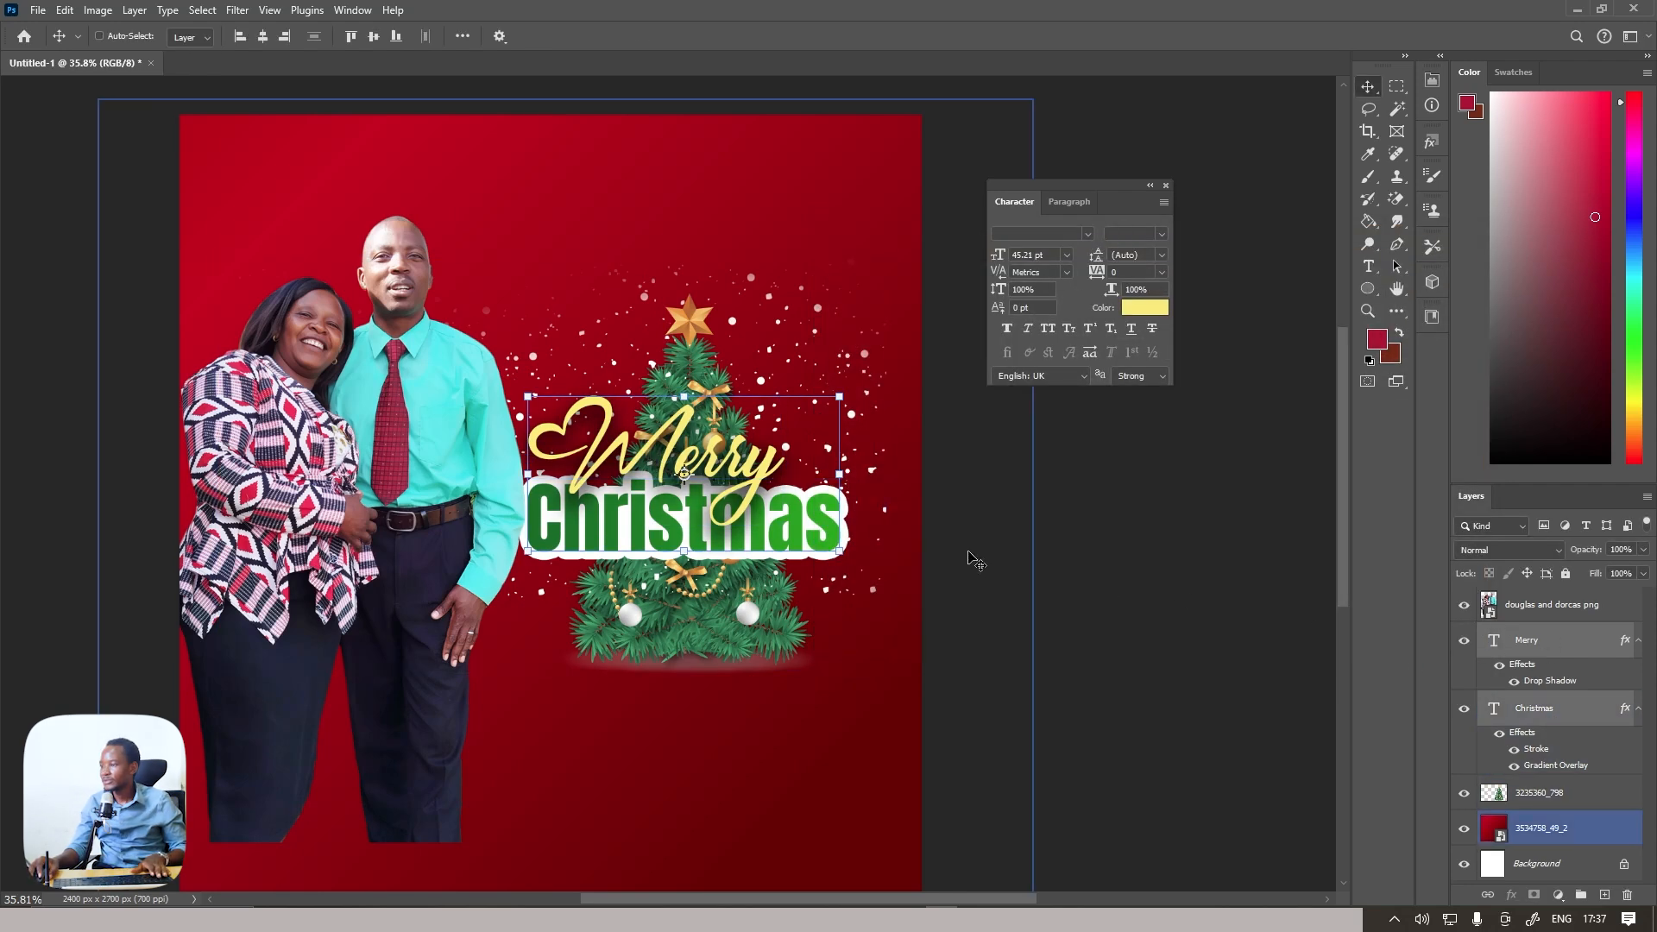
drag(690, 491, 688, 535)
drag(837, 440, 847, 446)
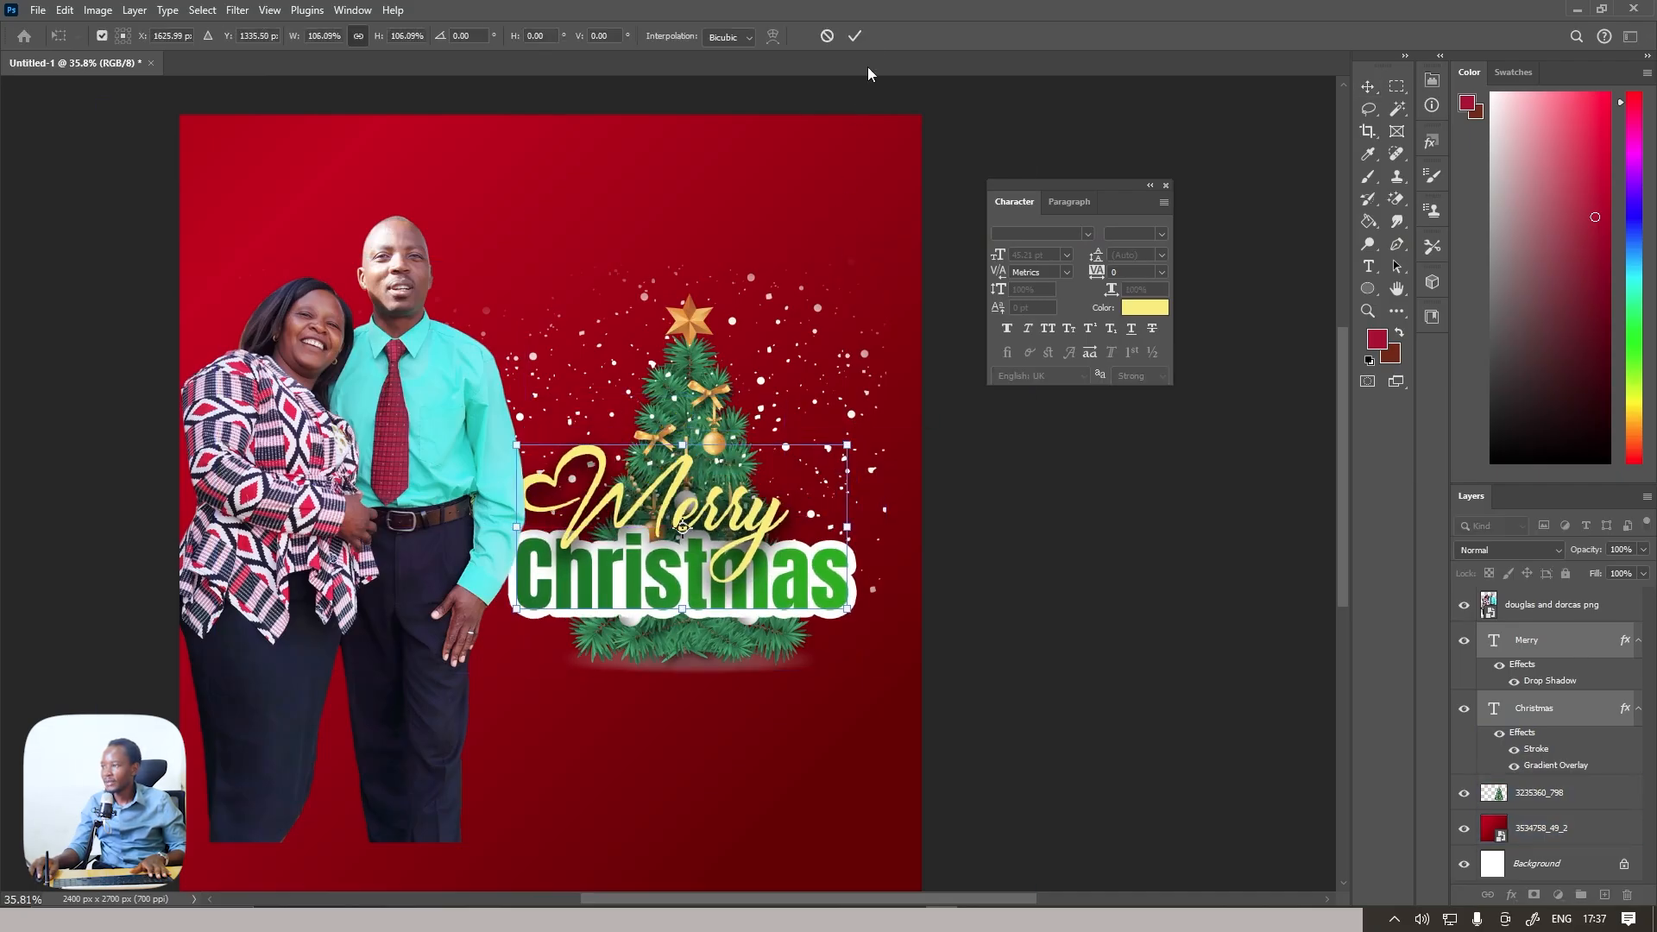
click(856, 37)
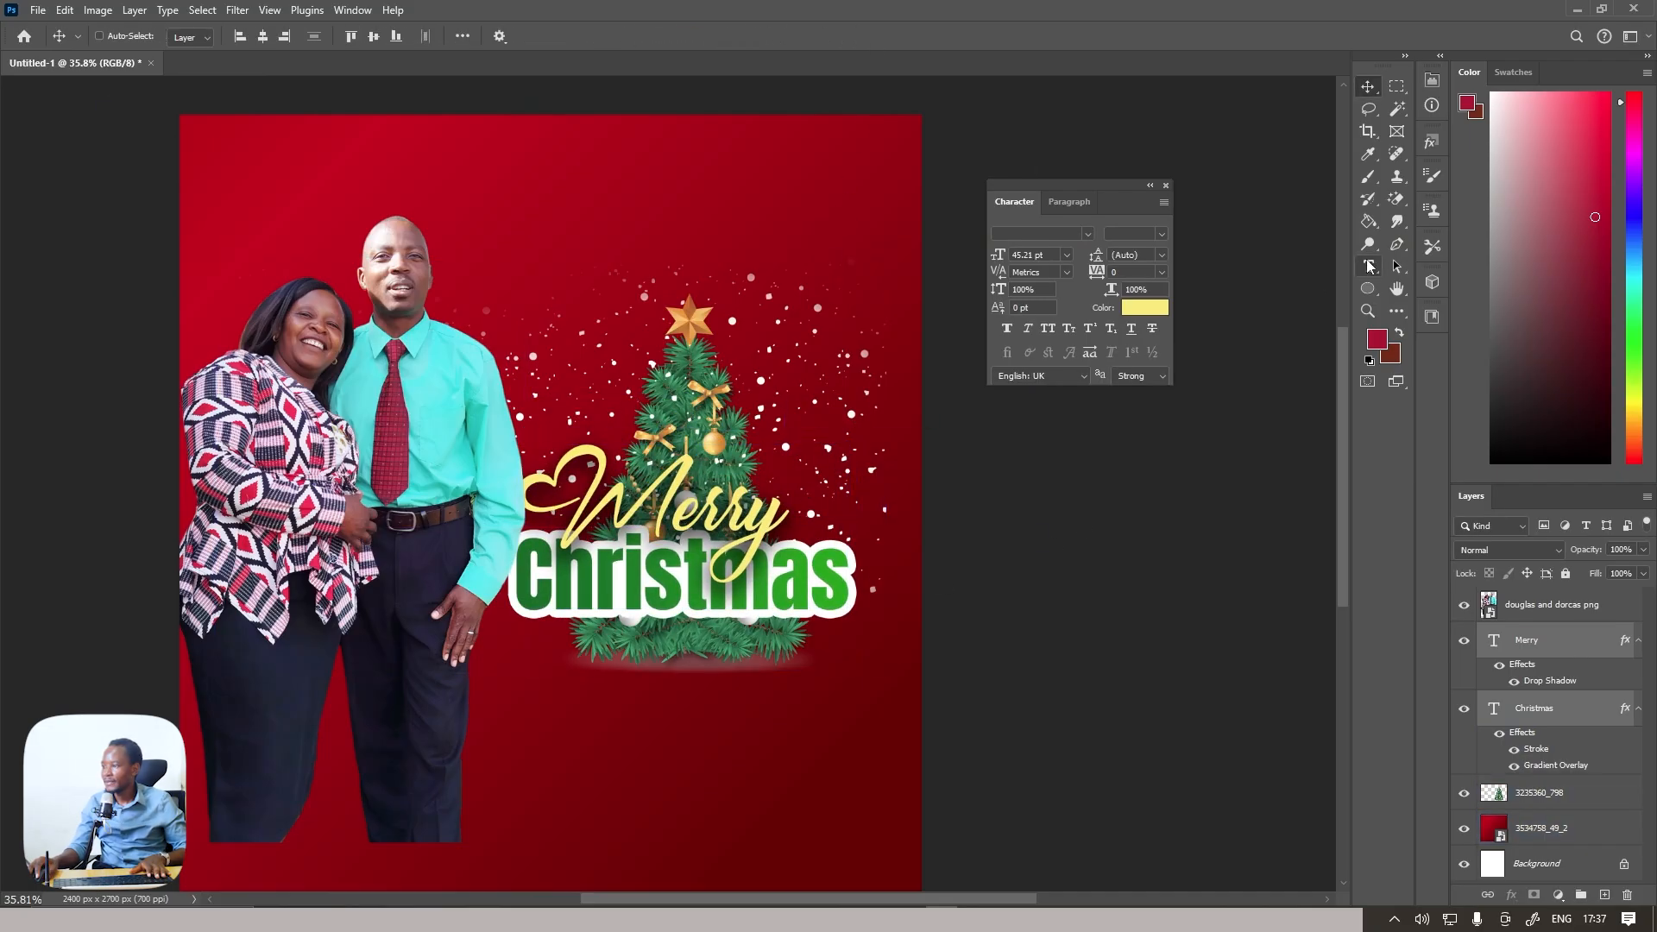
Add the text "& happy holidays" below the Christmas tree
click(1369, 268)
click(602, 732)
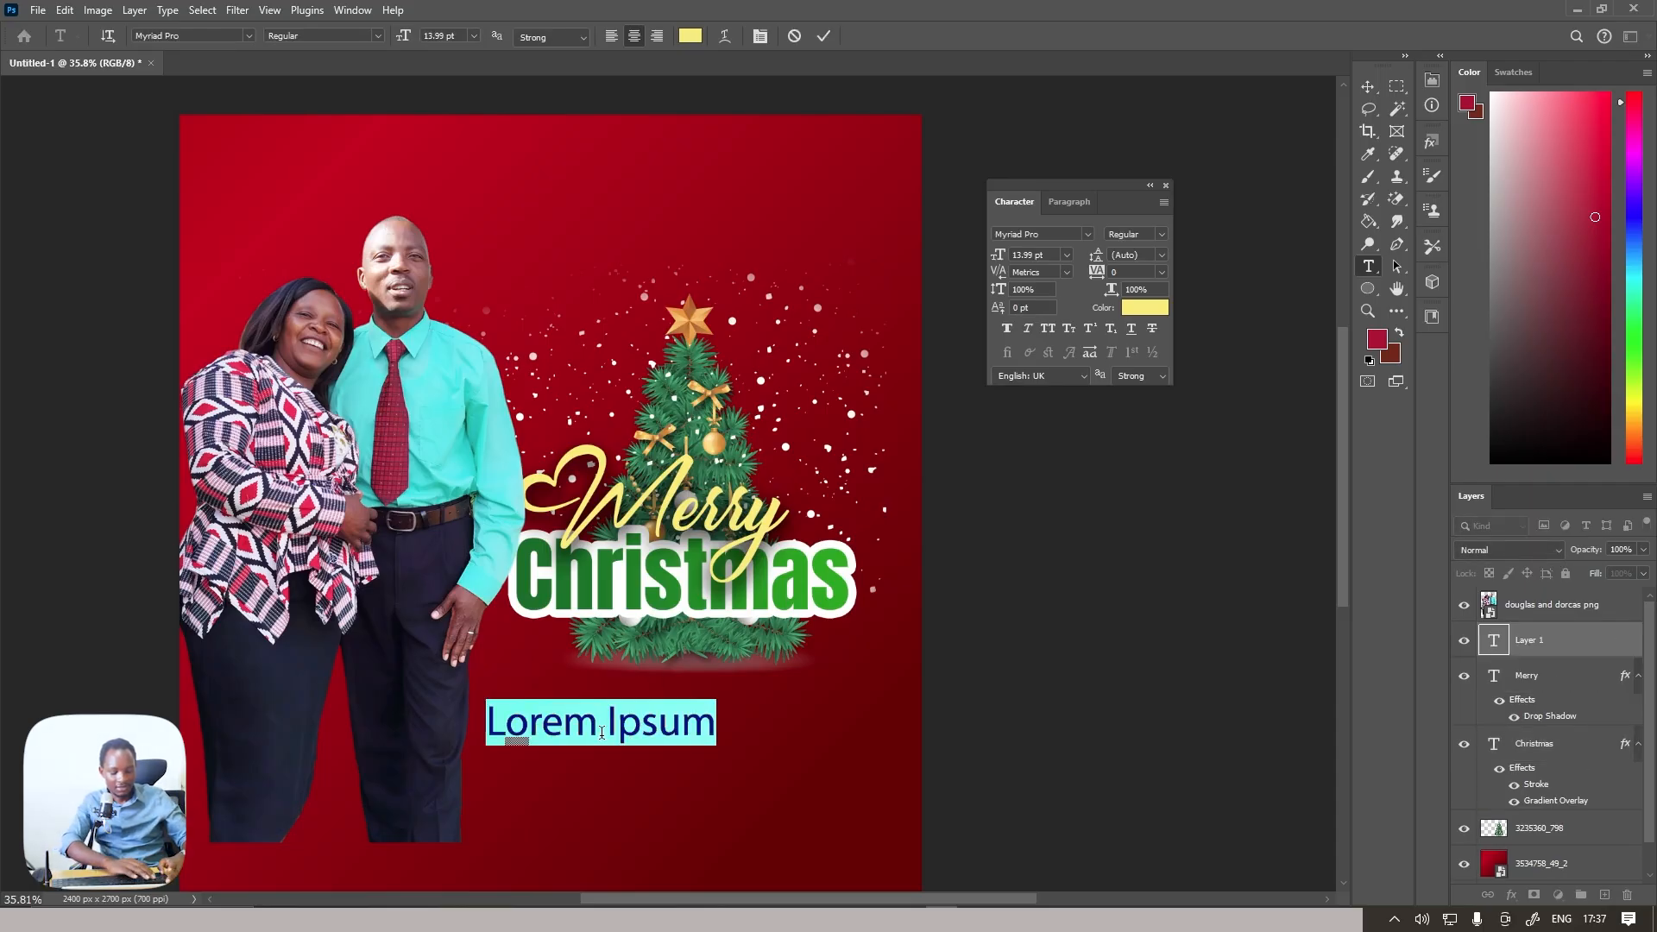
text(& )
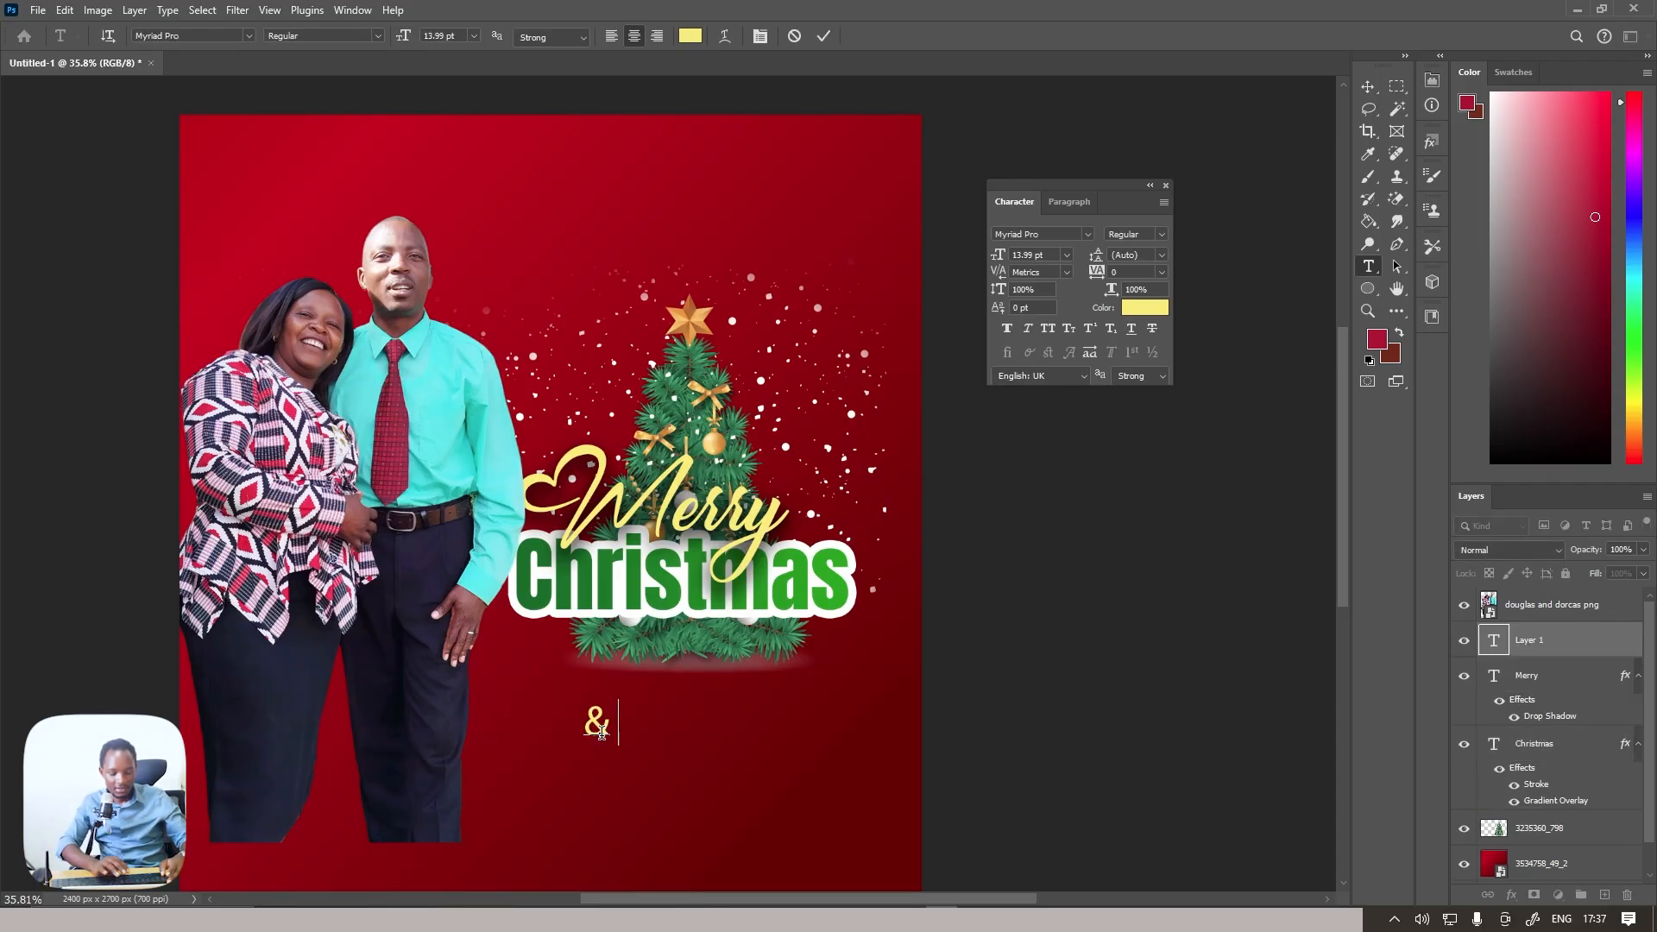
text(happy holida)
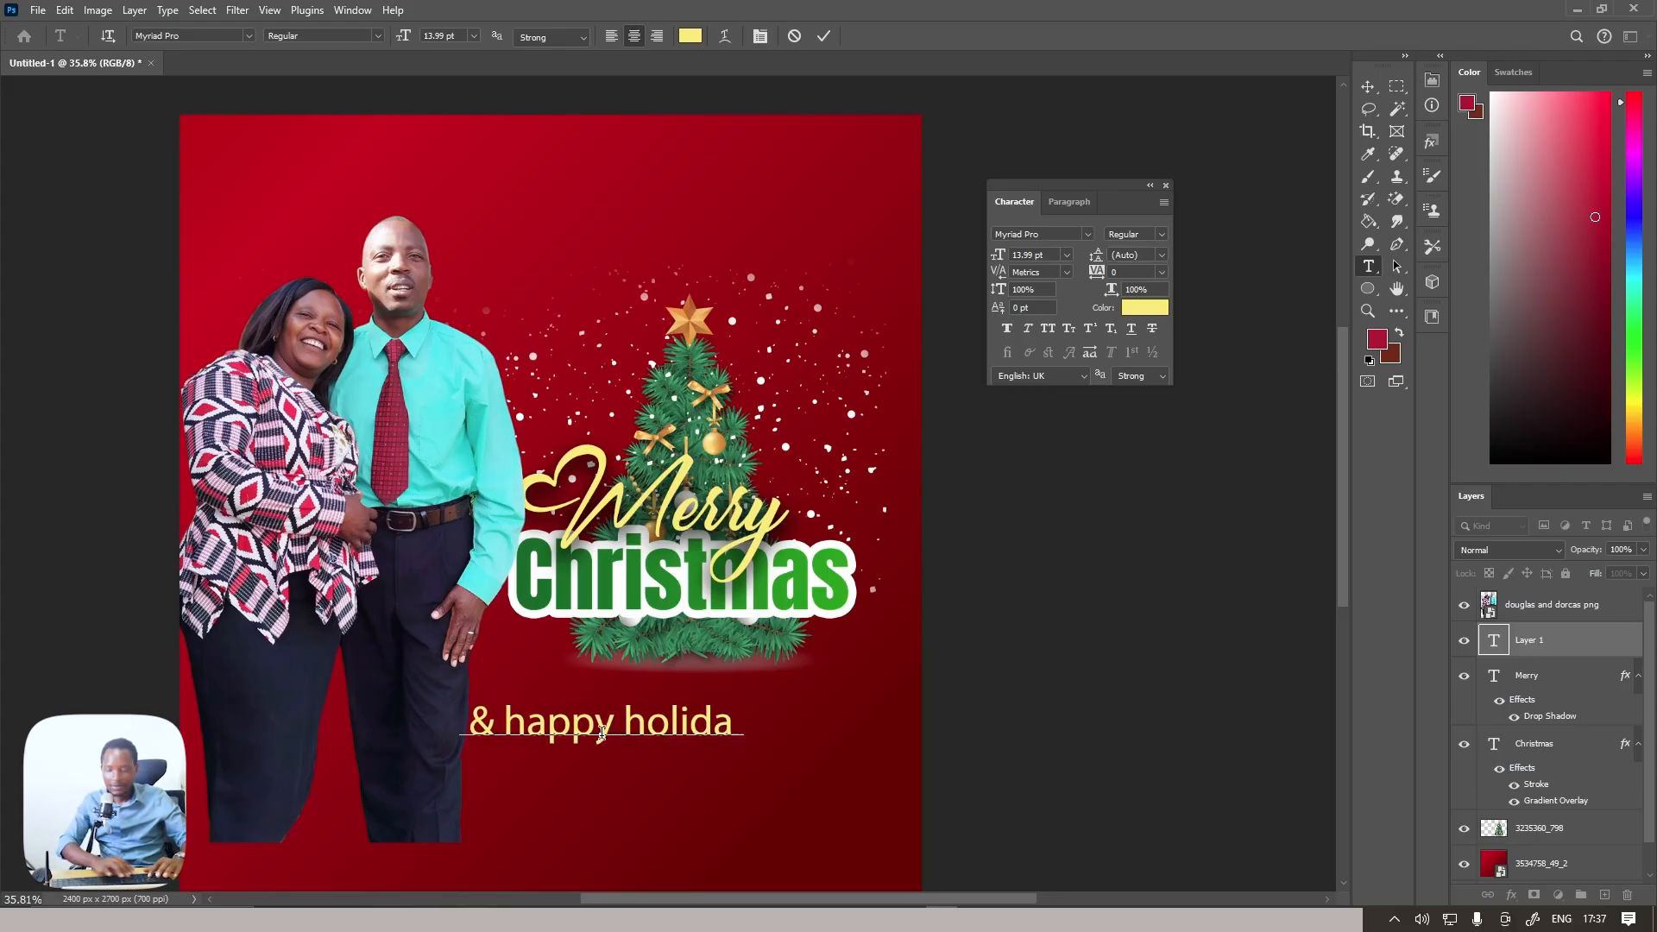
text(ys)
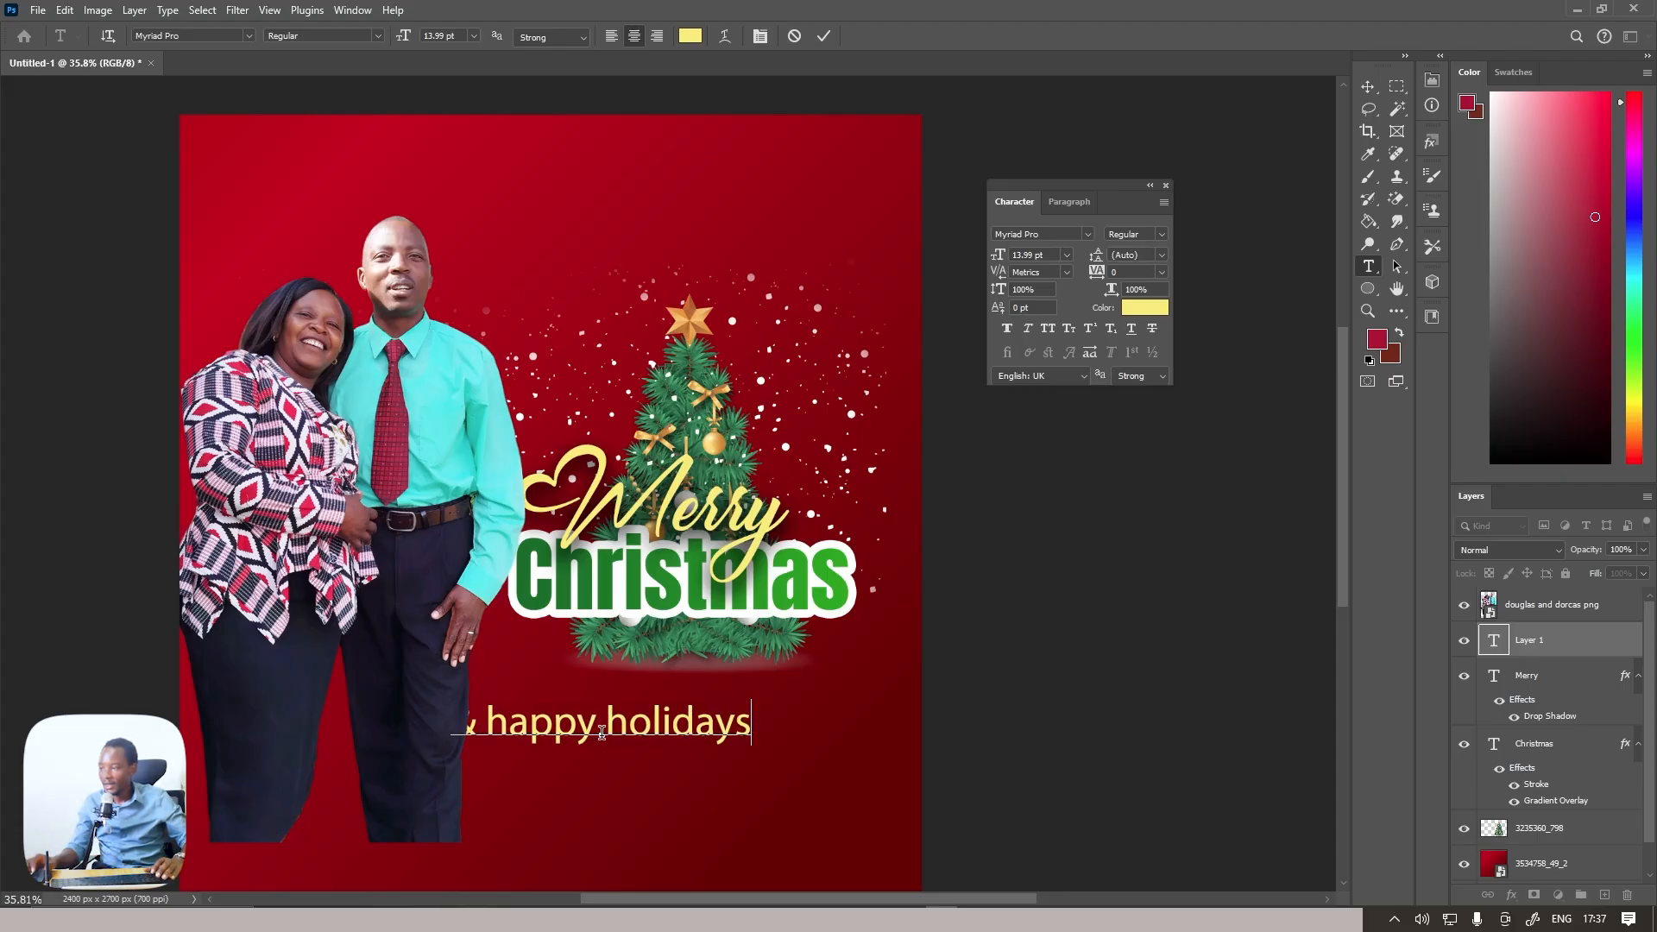
click(824, 37)
Set the "& happy holidays" text to the Anton font and colour it white (ffffff)
click(1087, 234)
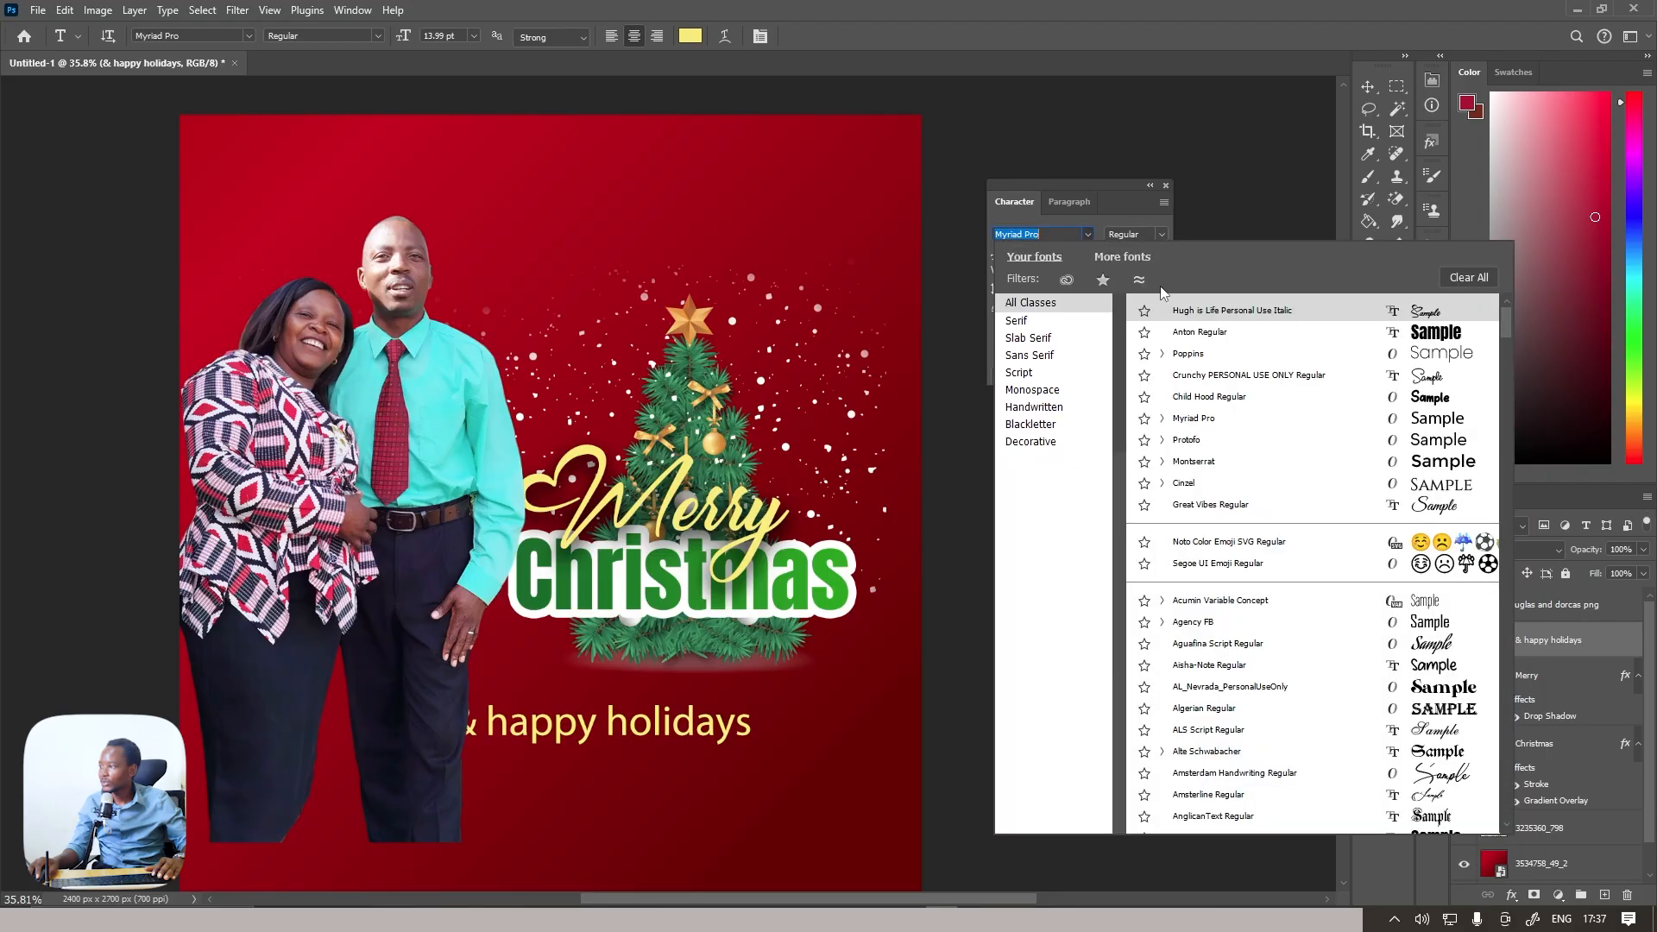
click(1252, 335)
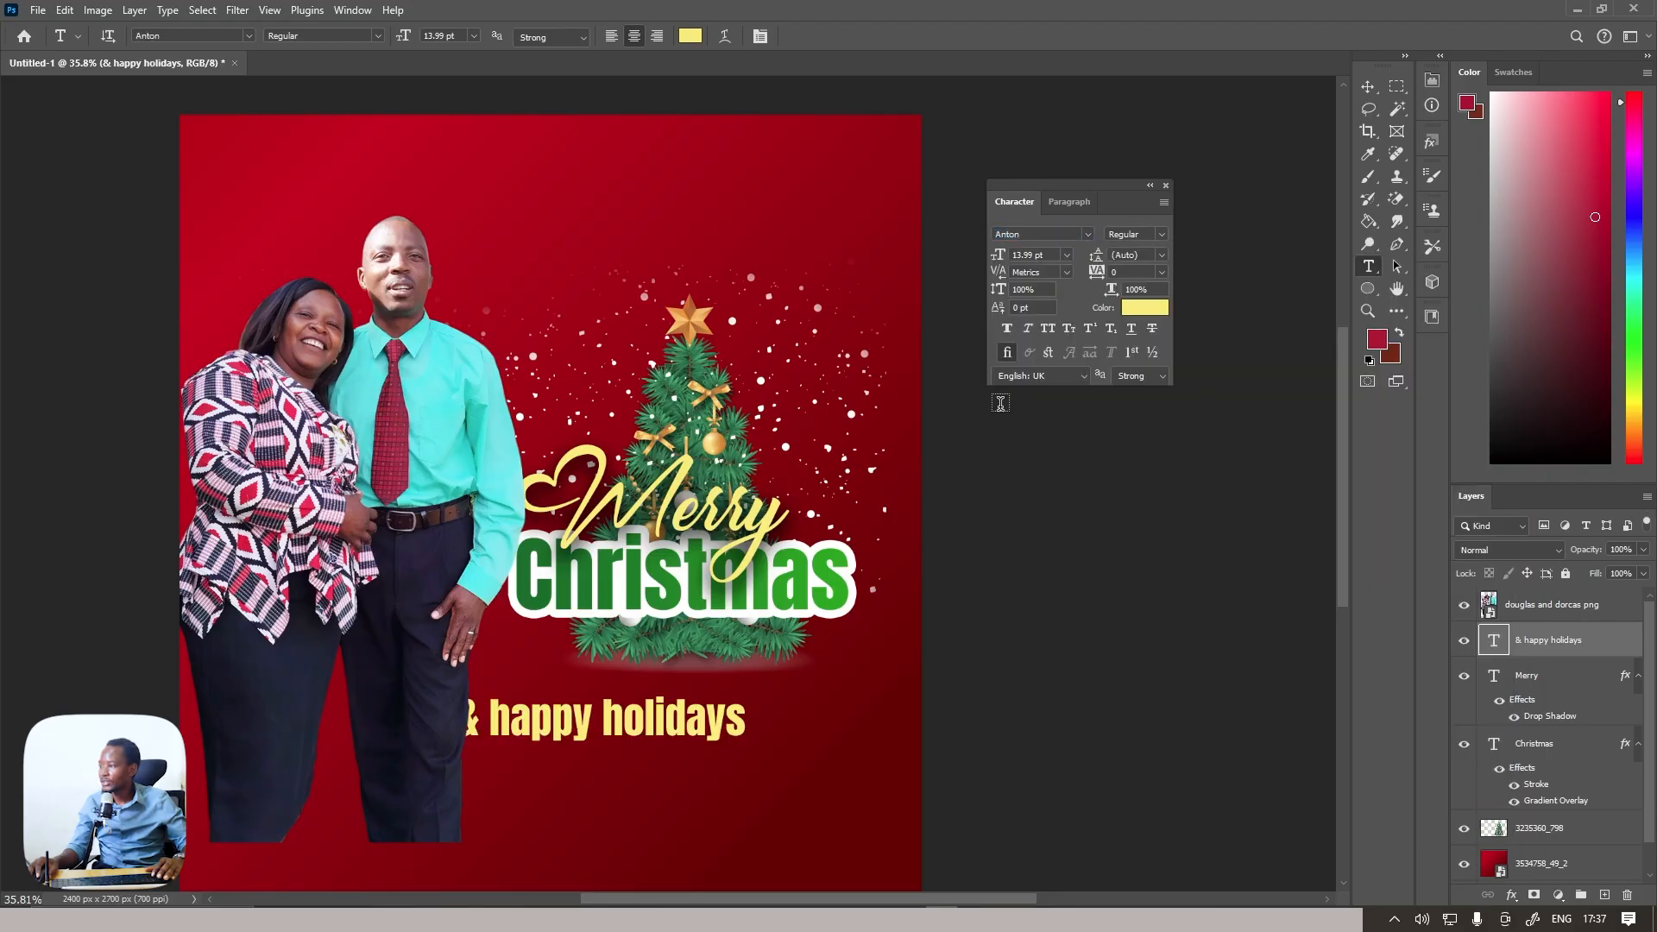
click(1133, 309)
click(1066, 205)
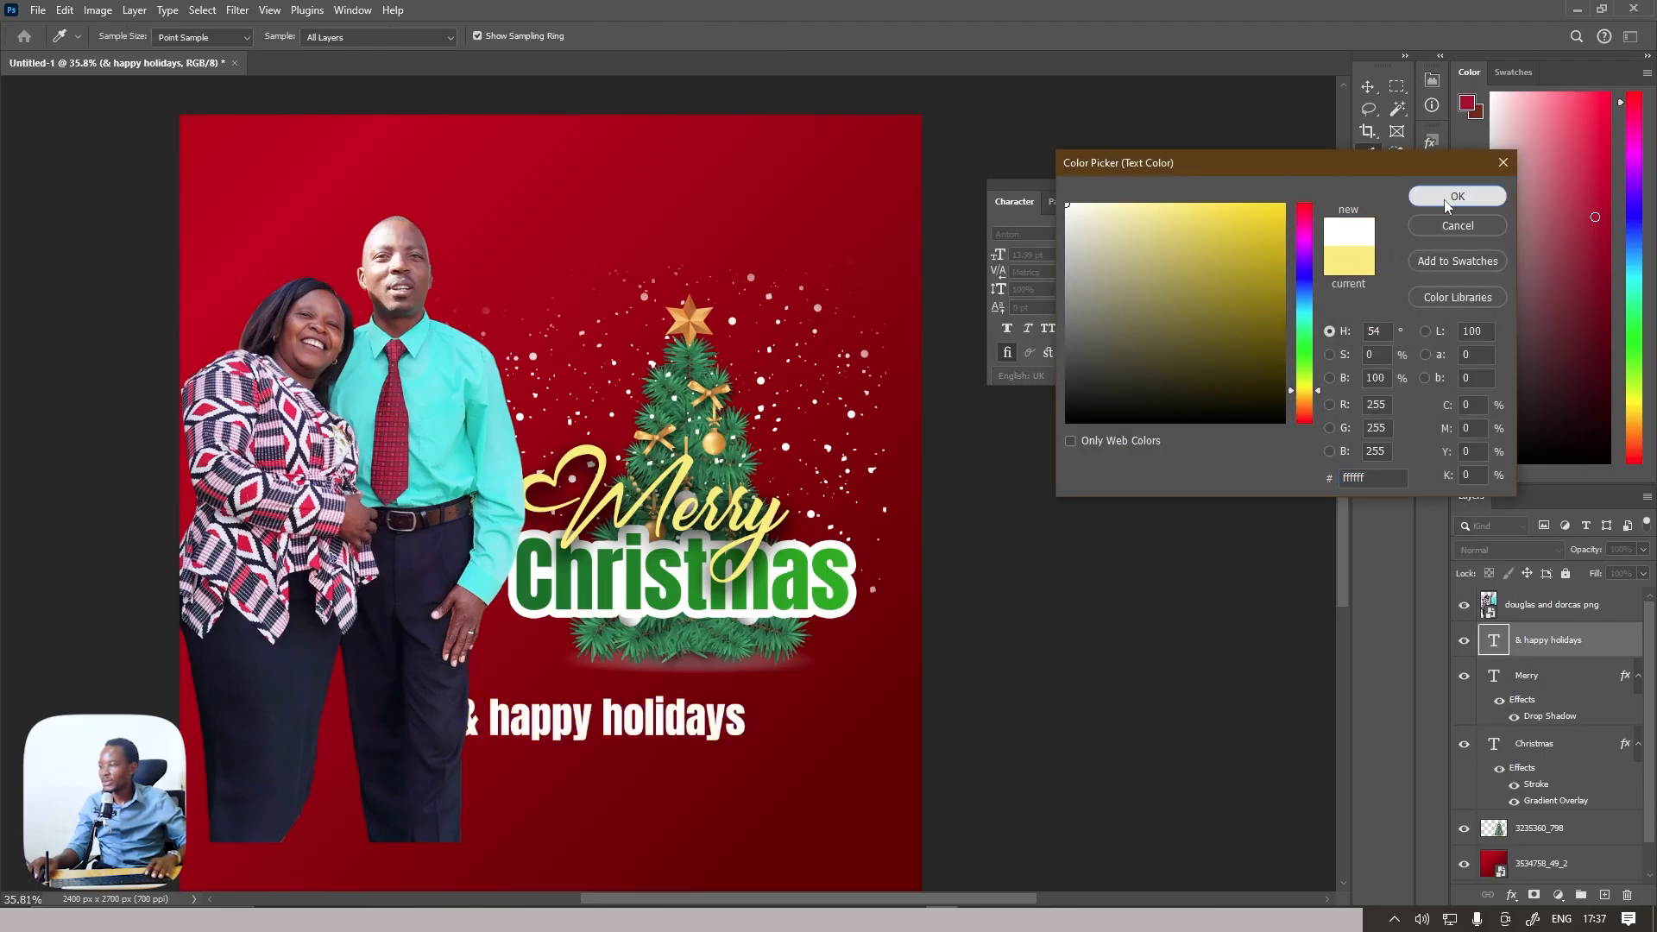
click(1455, 196)
Move the "& happy holidays" text up so it sits centred beneath "Christmas"
key(ctrl+t)
drag(690, 721, 773, 682)
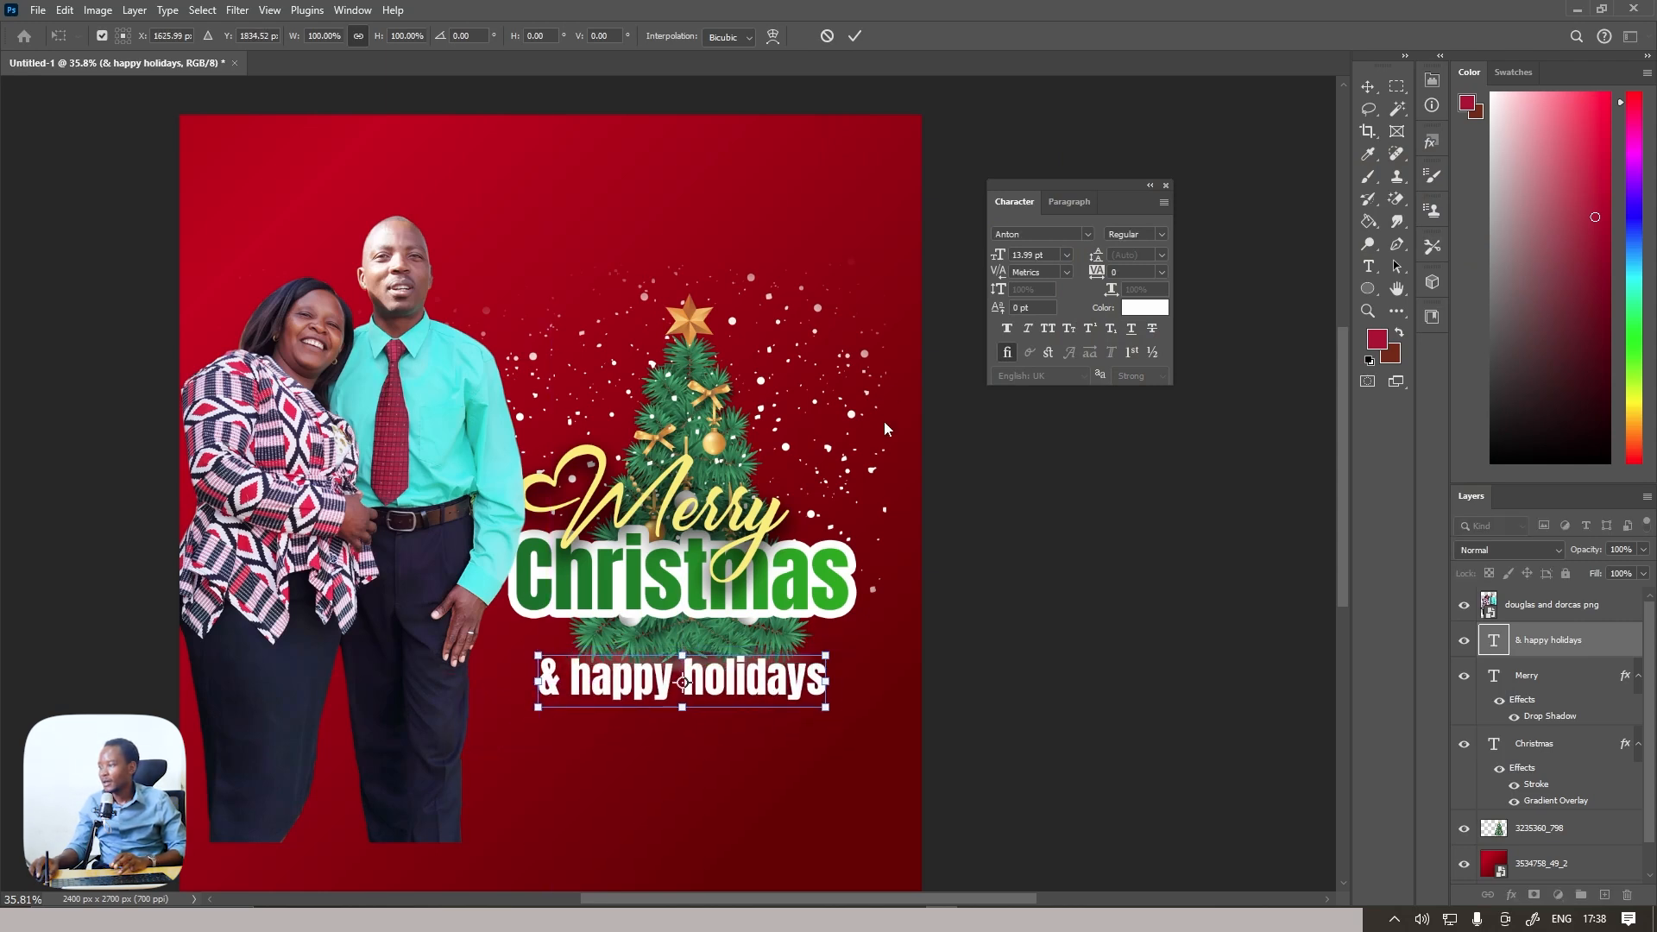
click(852, 35)
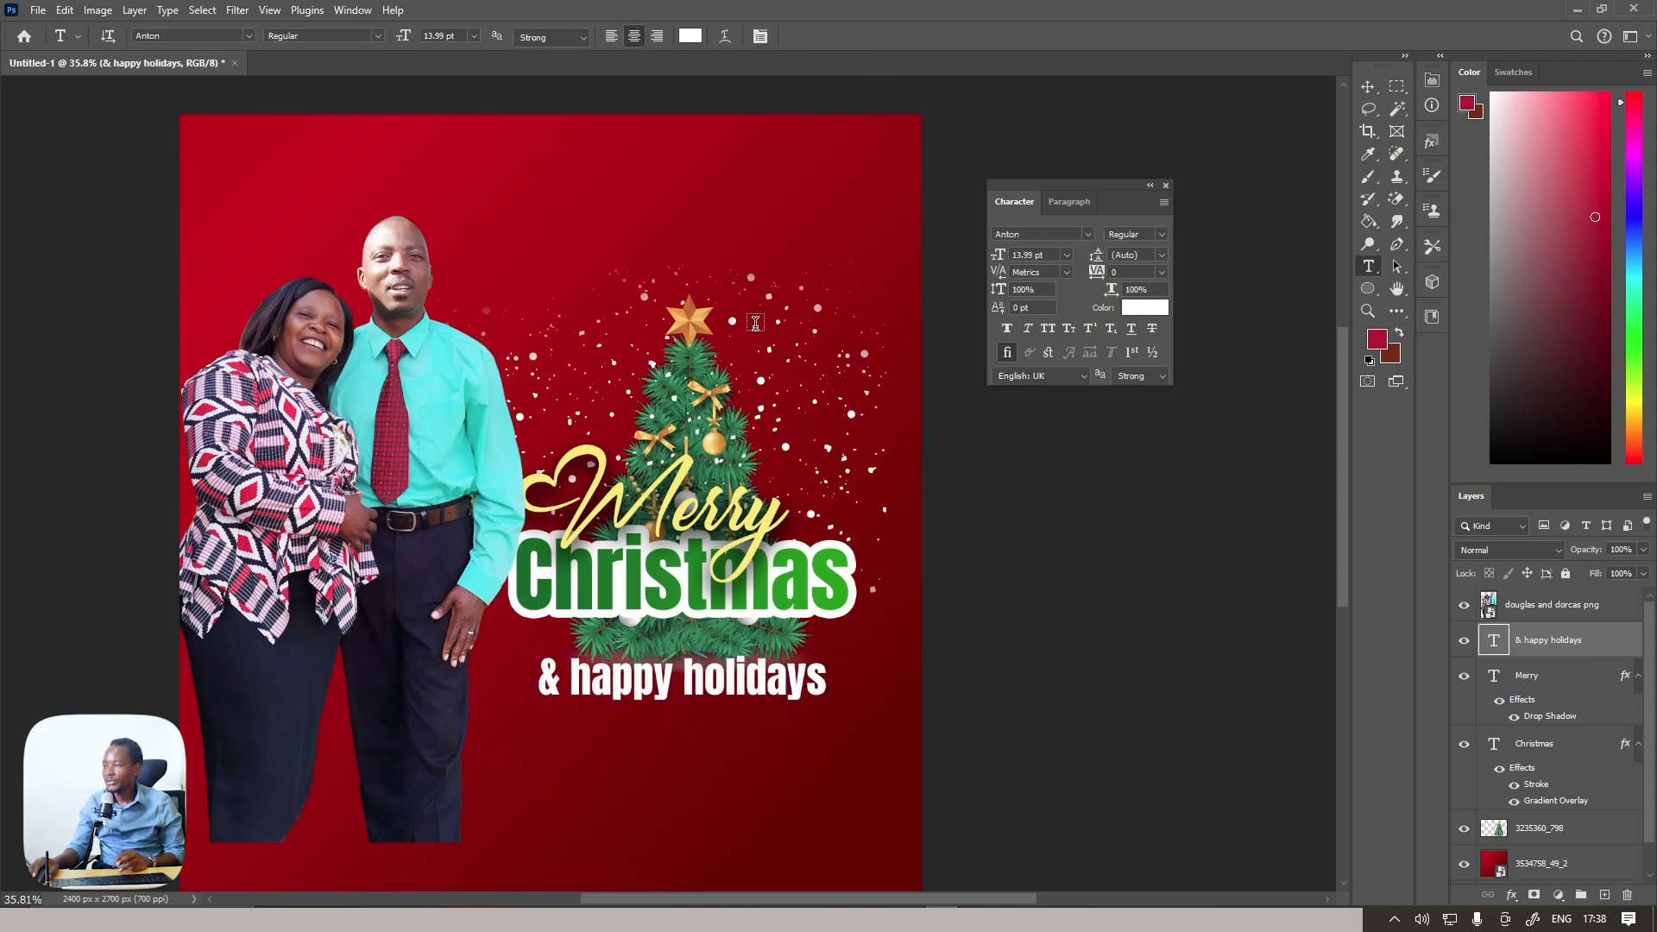
Create a new empty layer directly above the "& happy holidays" text layer
scroll(728, 426, down, 3)
scroll(544, 661, up, 2)
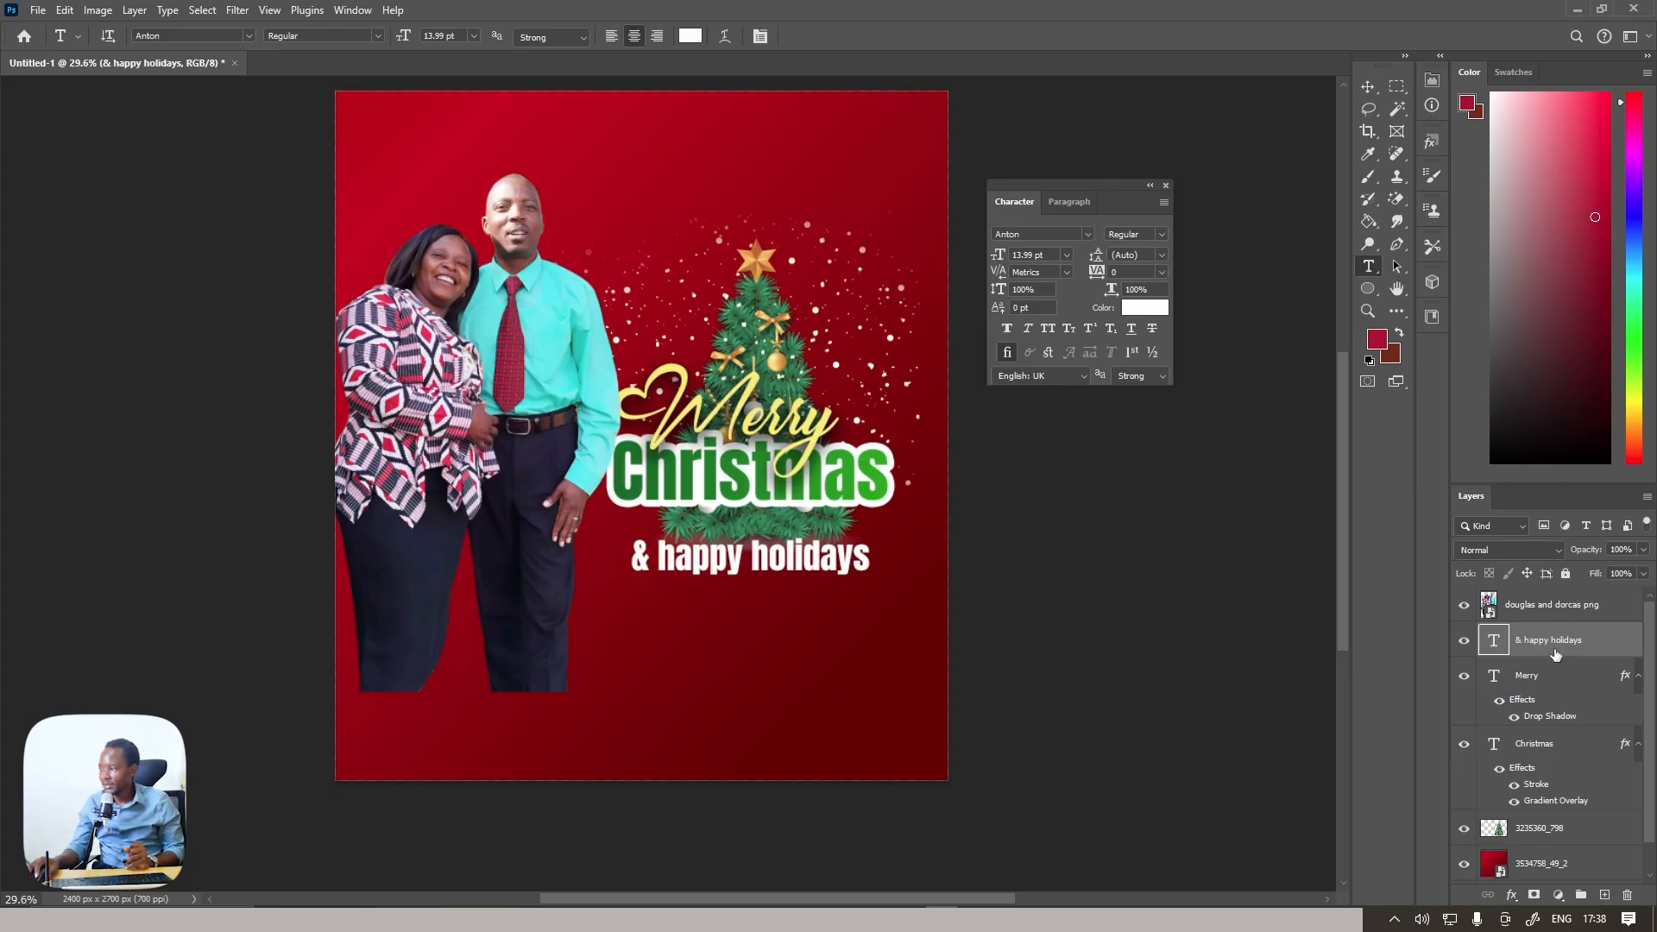
click(1604, 896)
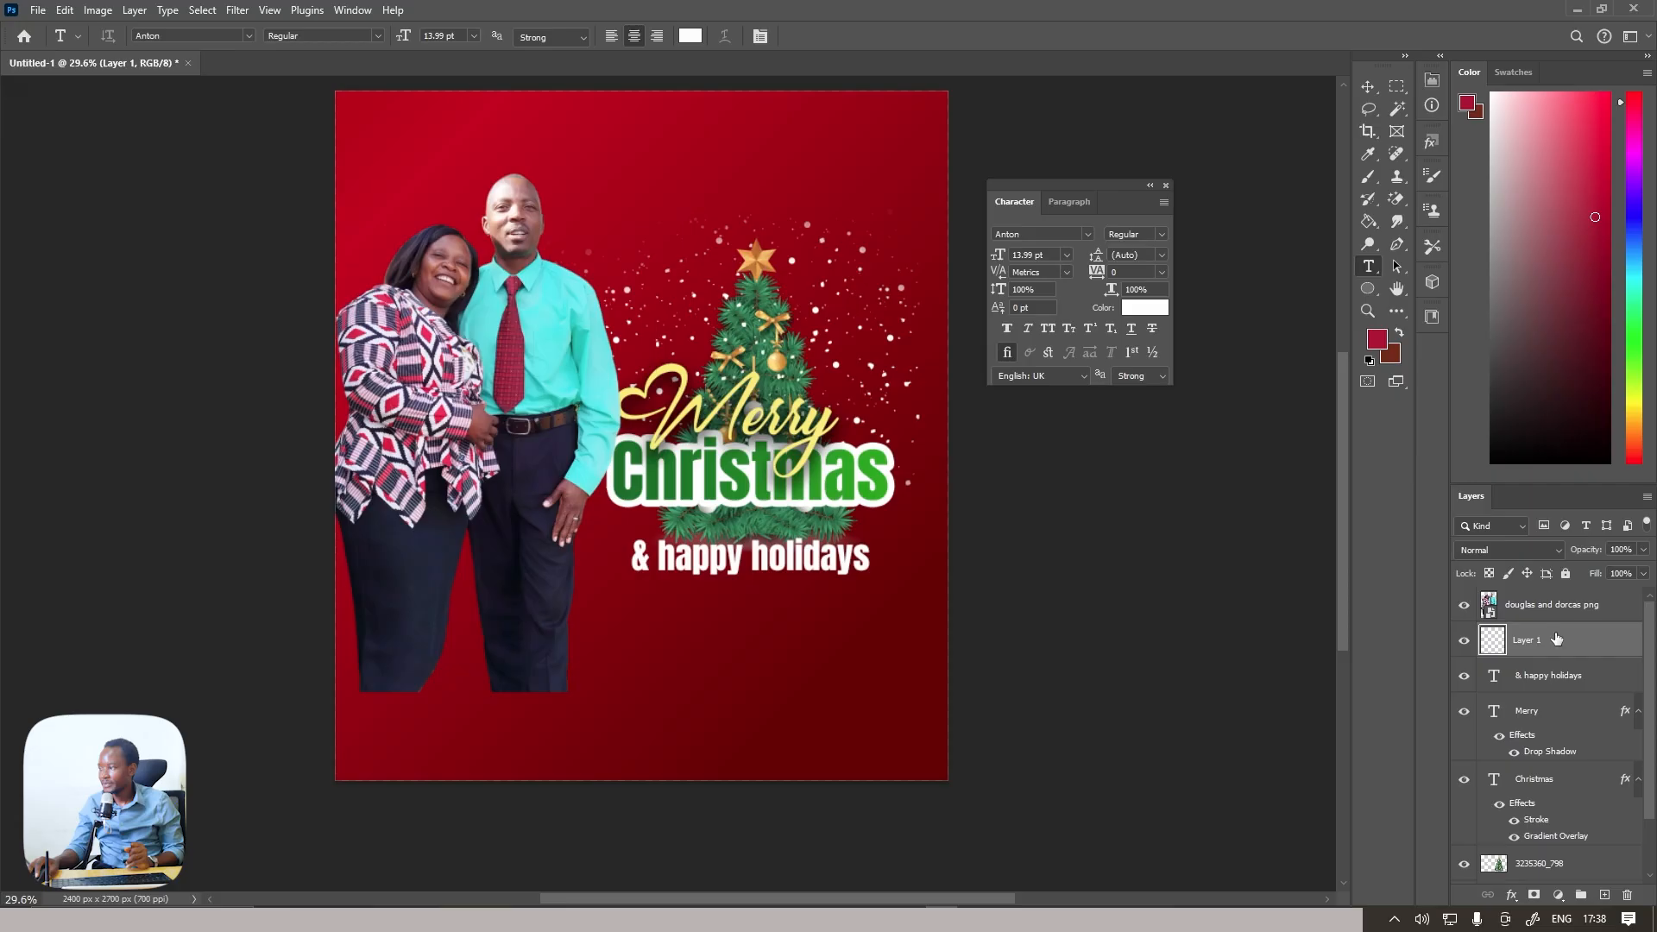
Move the empty layer down so it sits between the "Christmas" text and the tree layer
shift+click(1558, 618)
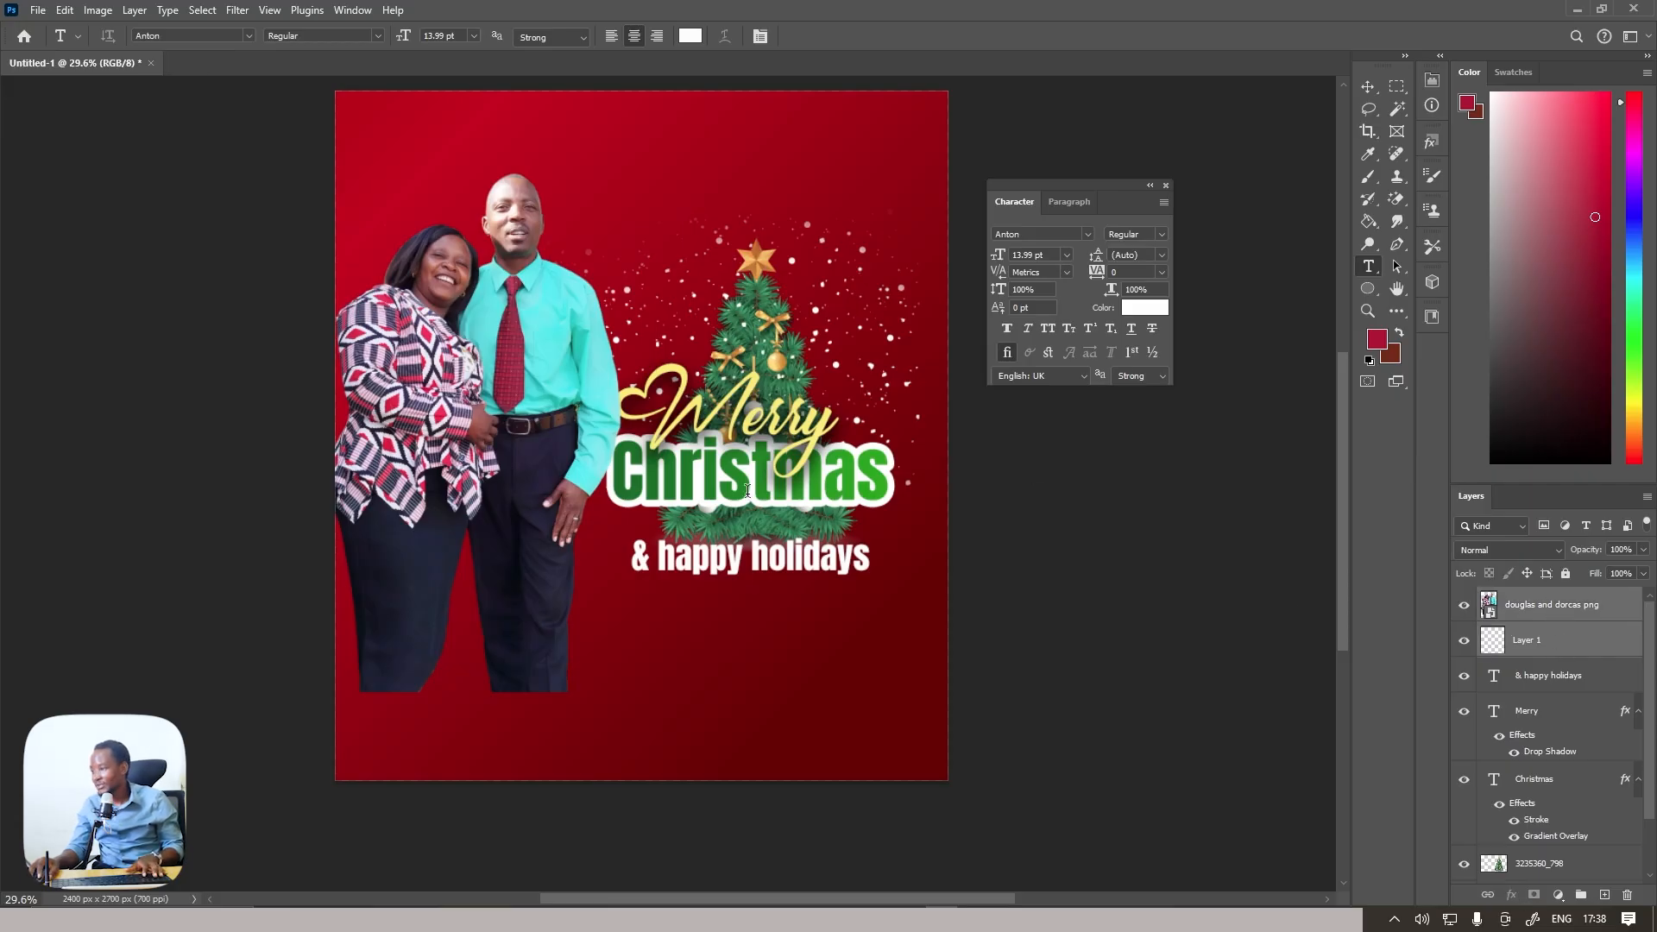
click(1545, 650)
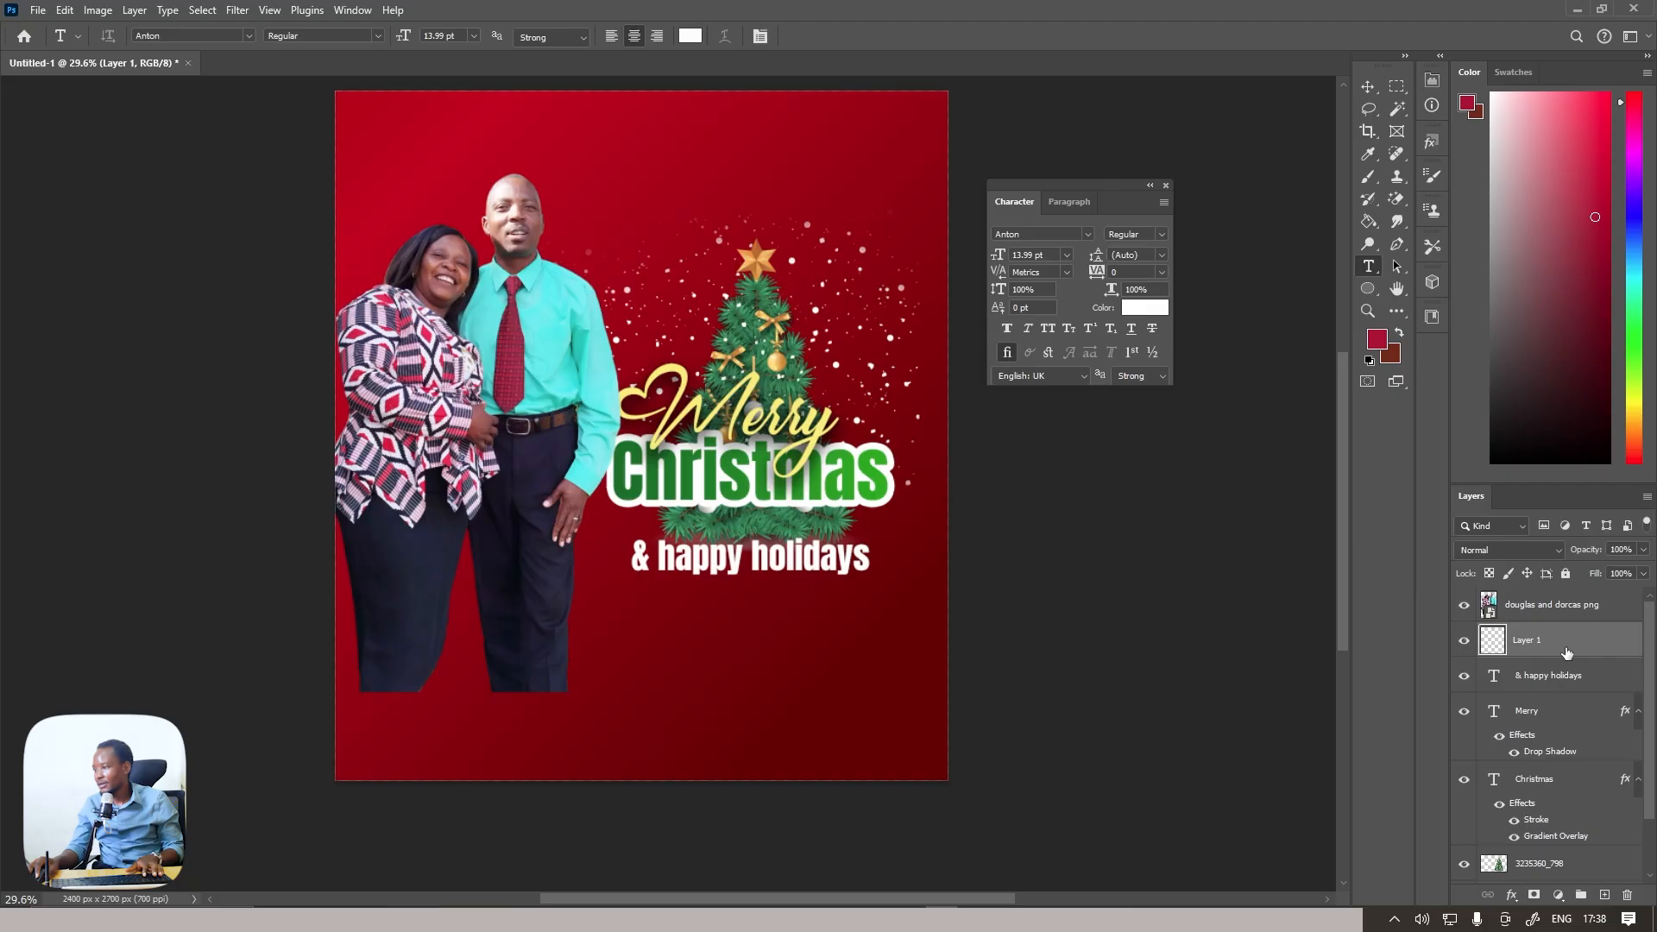
drag(1566, 652, 1571, 849)
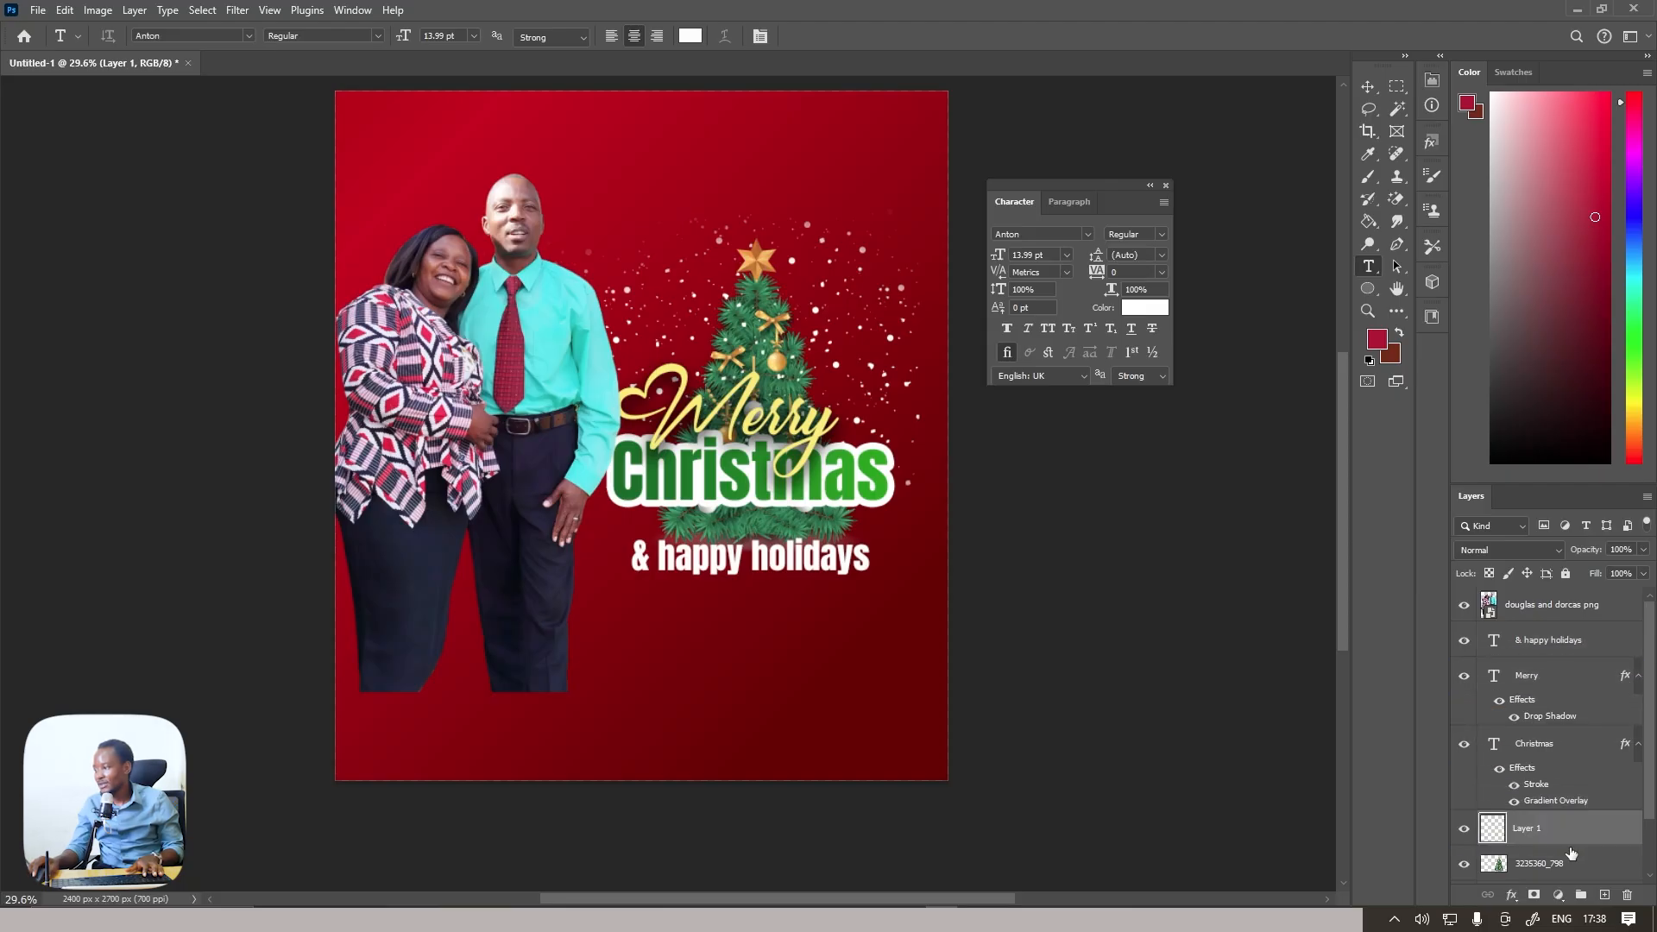
Set the foreground colour to crimson red (a9142c)
click(1379, 336)
text(640000)
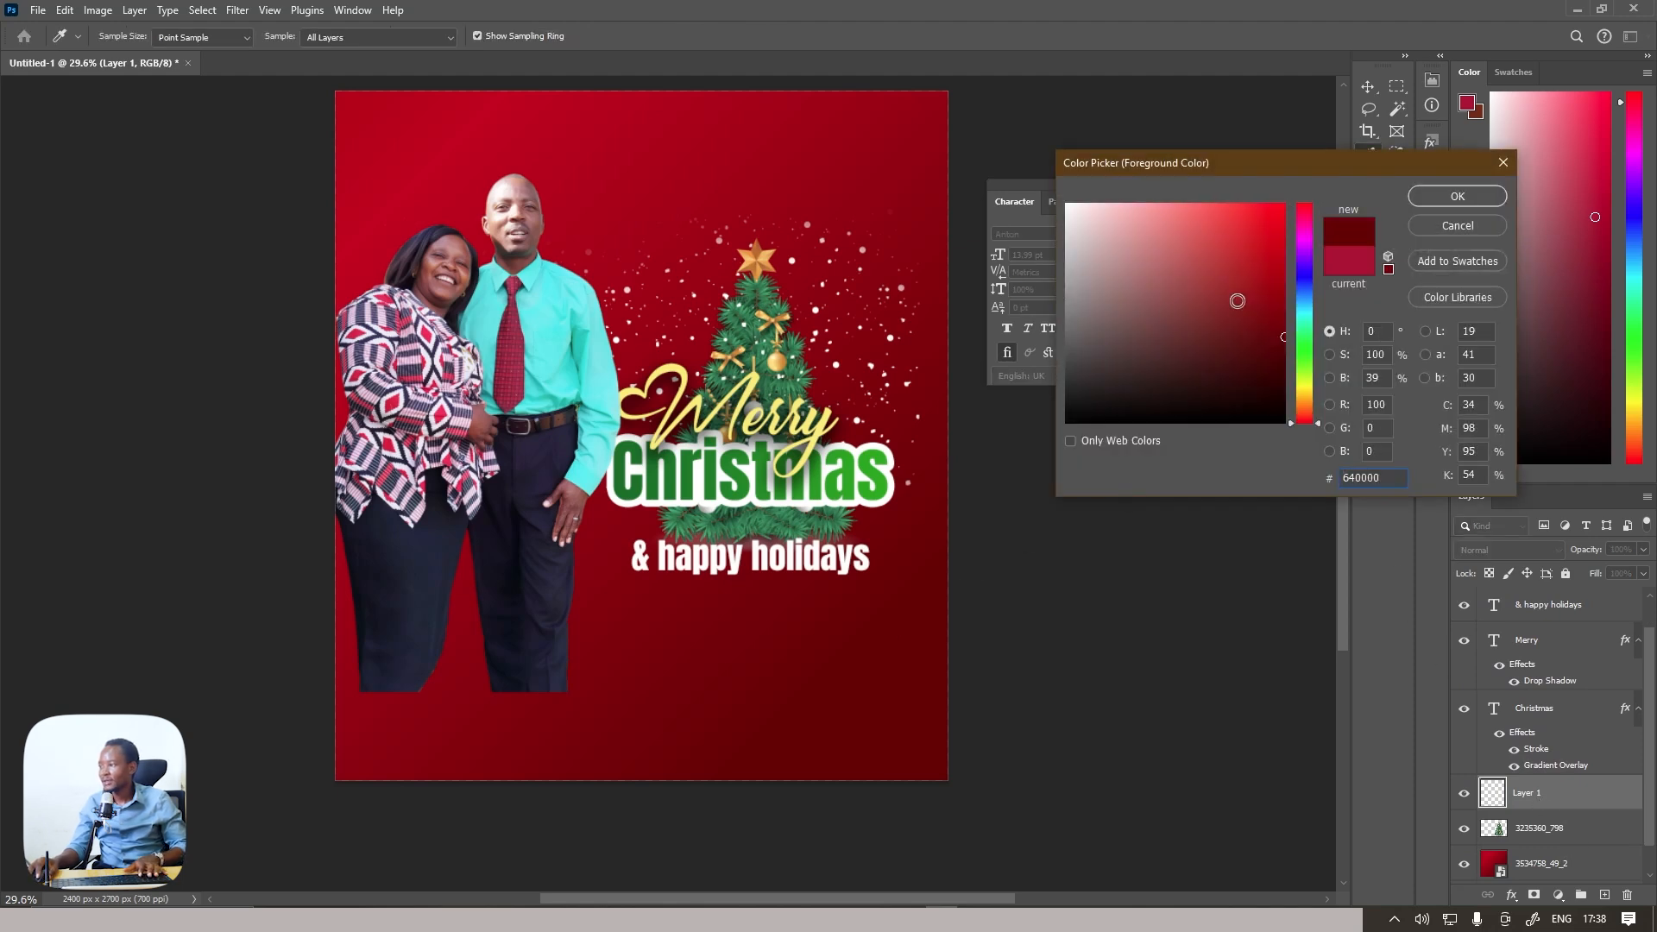
click(1307, 210)
drag(1270, 265, 1259, 277)
click(1458, 195)
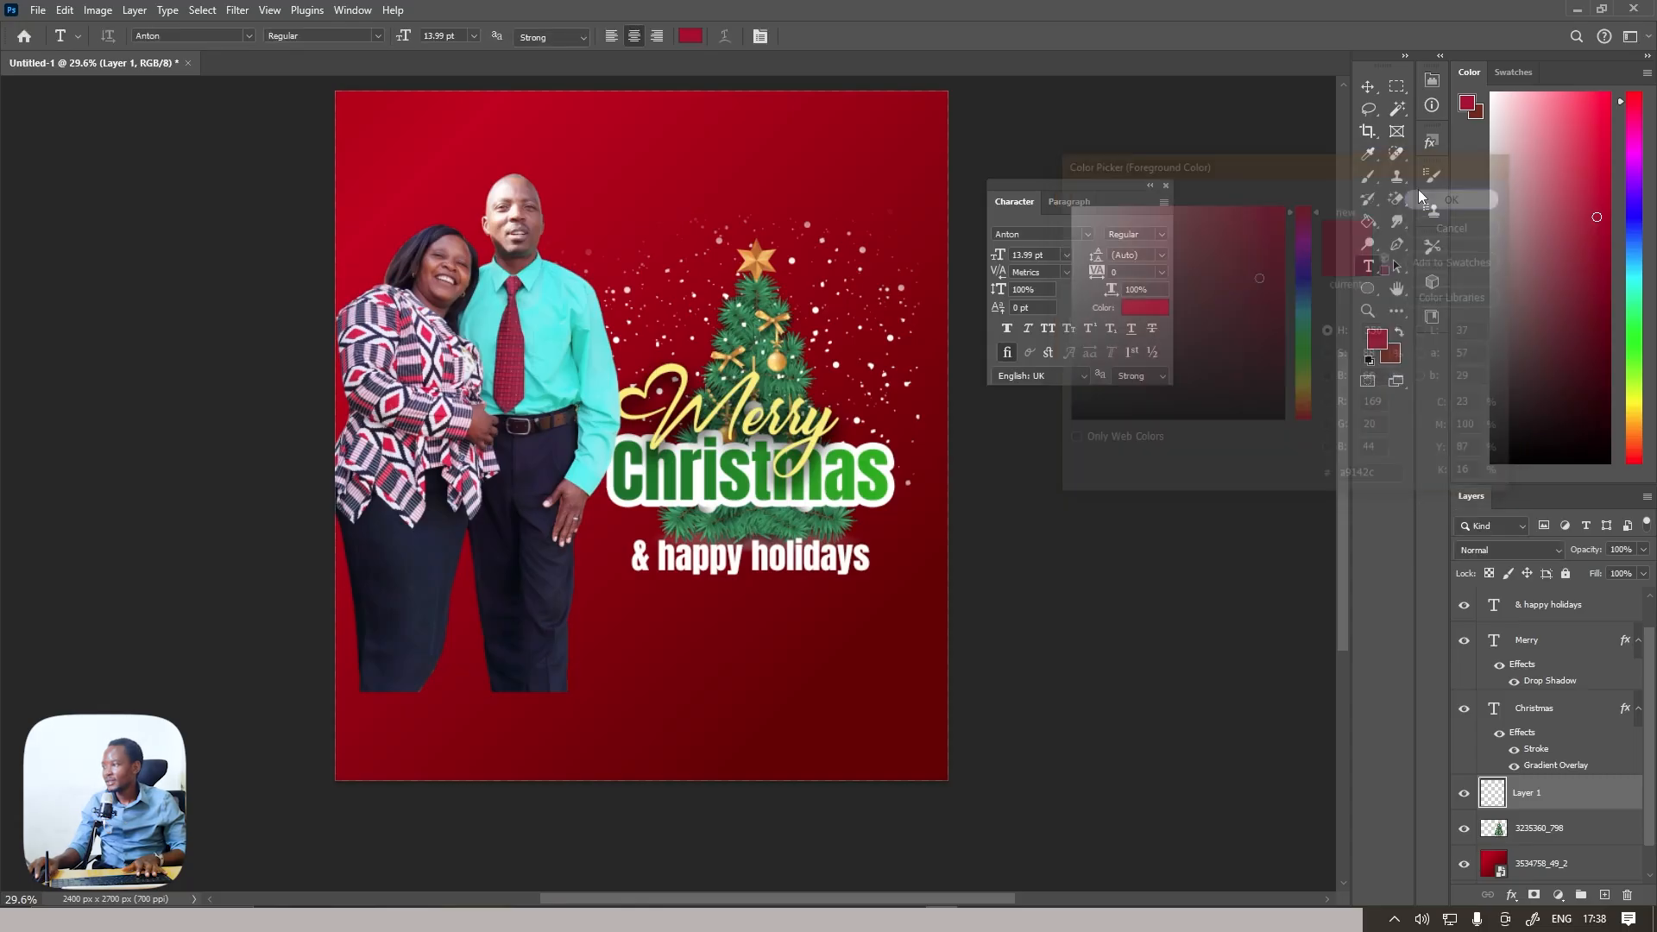
Enlarge the soft brush to size 1700 and set its painting mode to Normal
key(b)
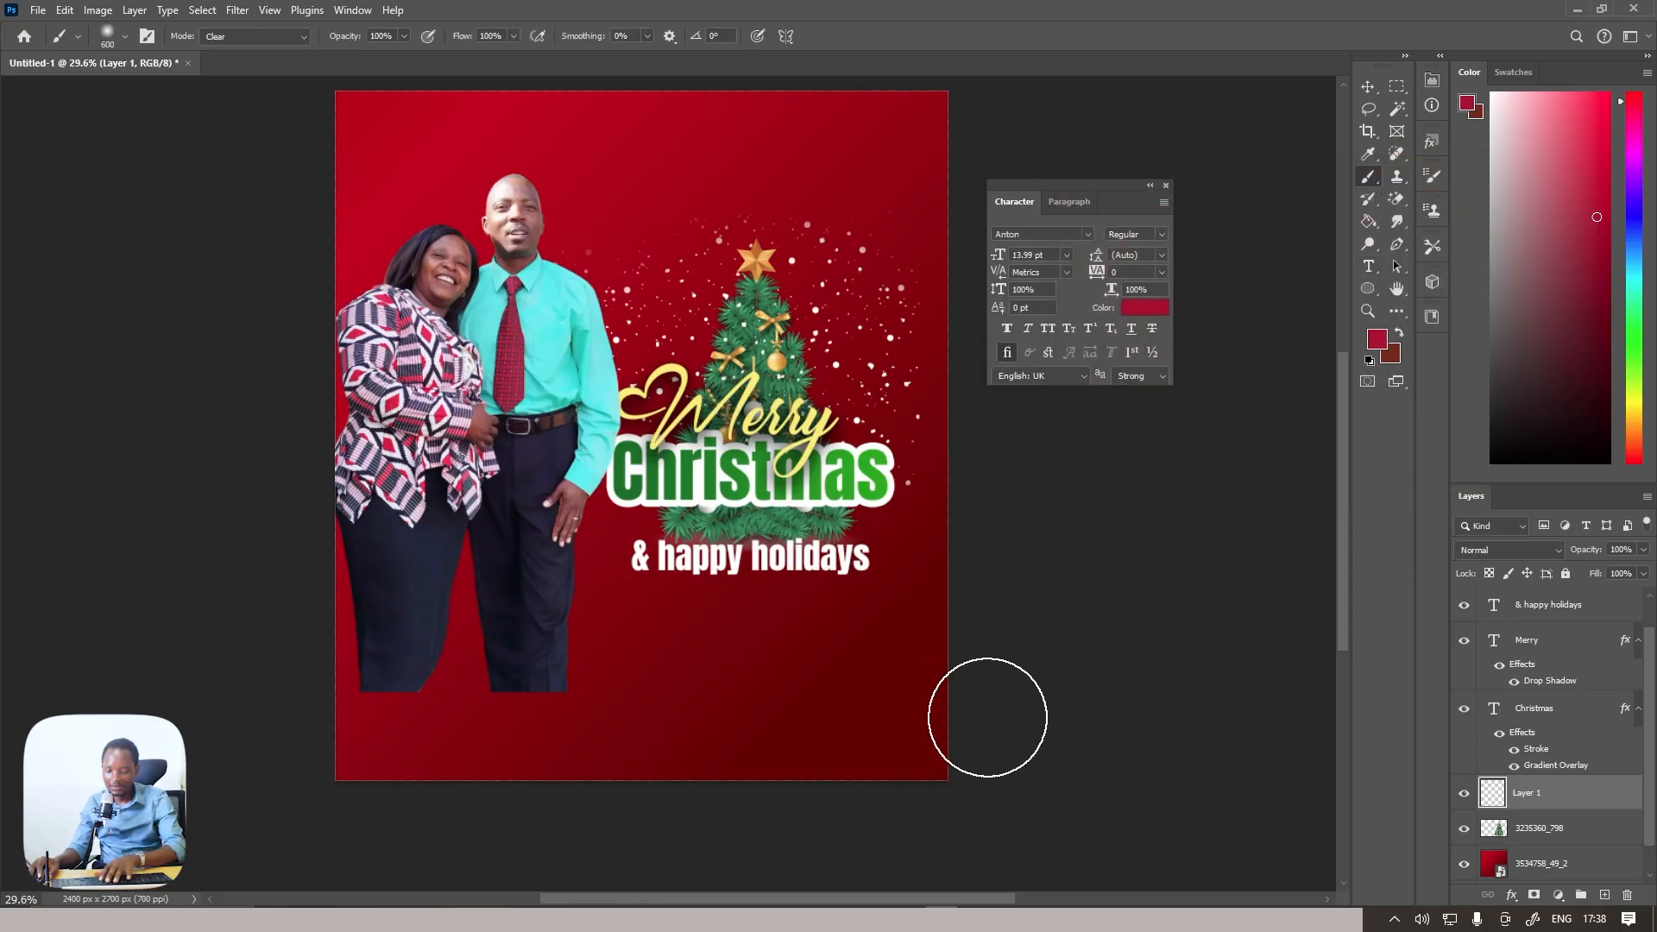
key(bracketright)
key(bracketright)
key(bracketright)
key(bracketright)
key(bracketright)
key(bracketright)
key(bracketright)
key(bracketright)
key(bracketright)
key(bracketright)
key(bracketright)
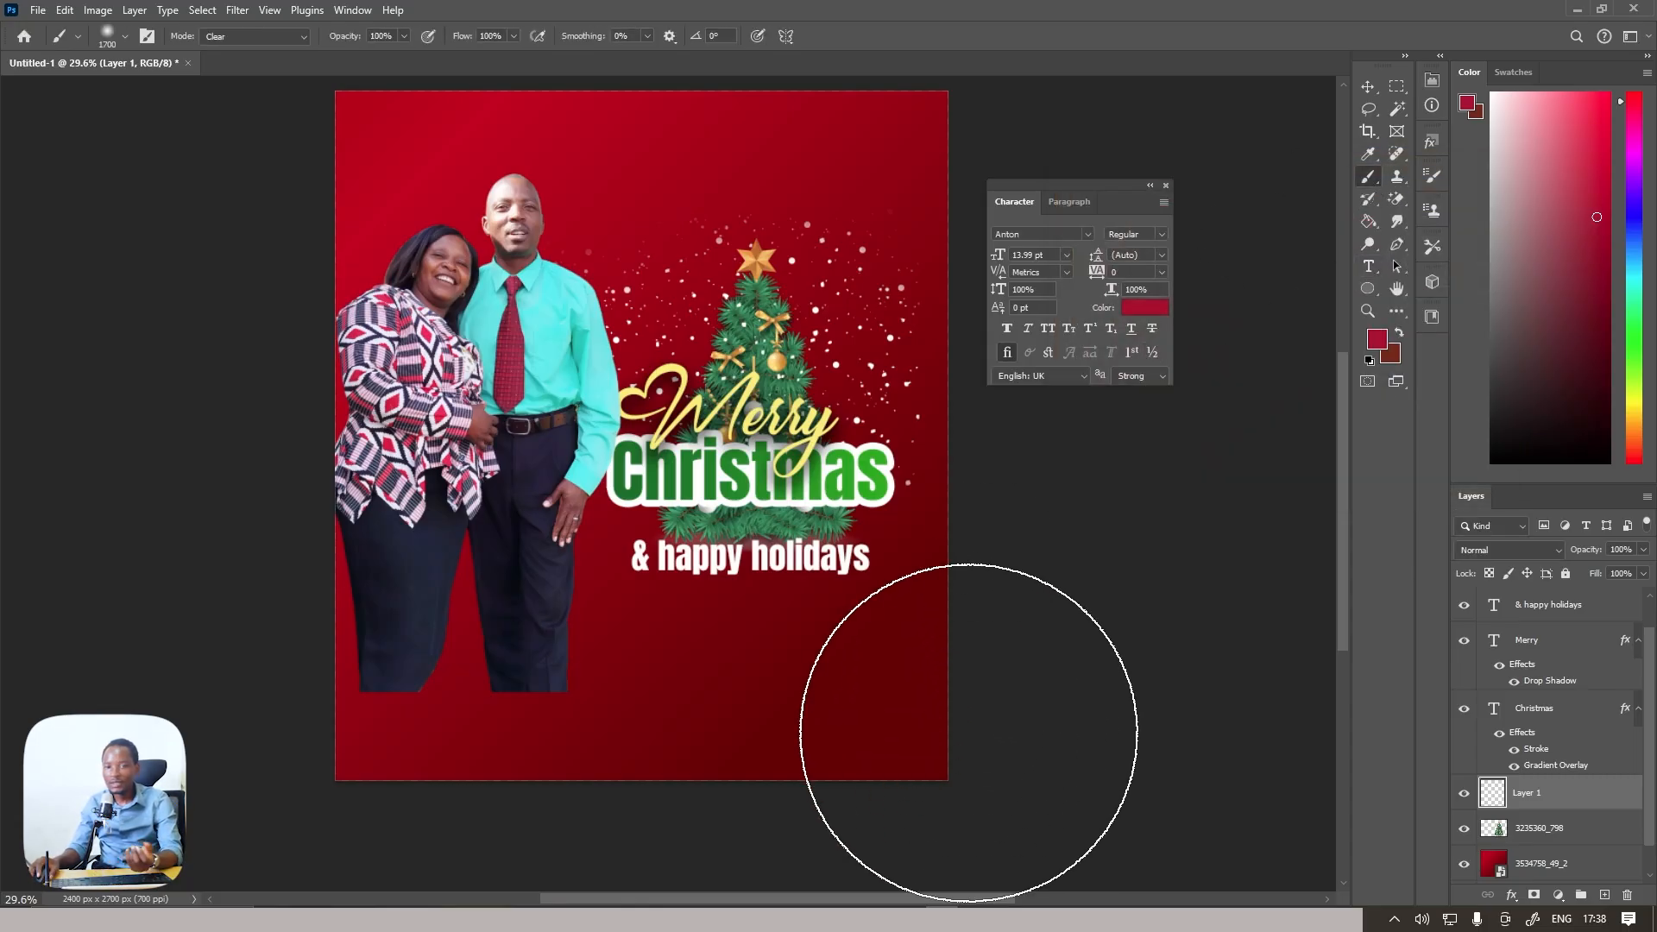
click(277, 37)
scroll(277, 78, up, 10)
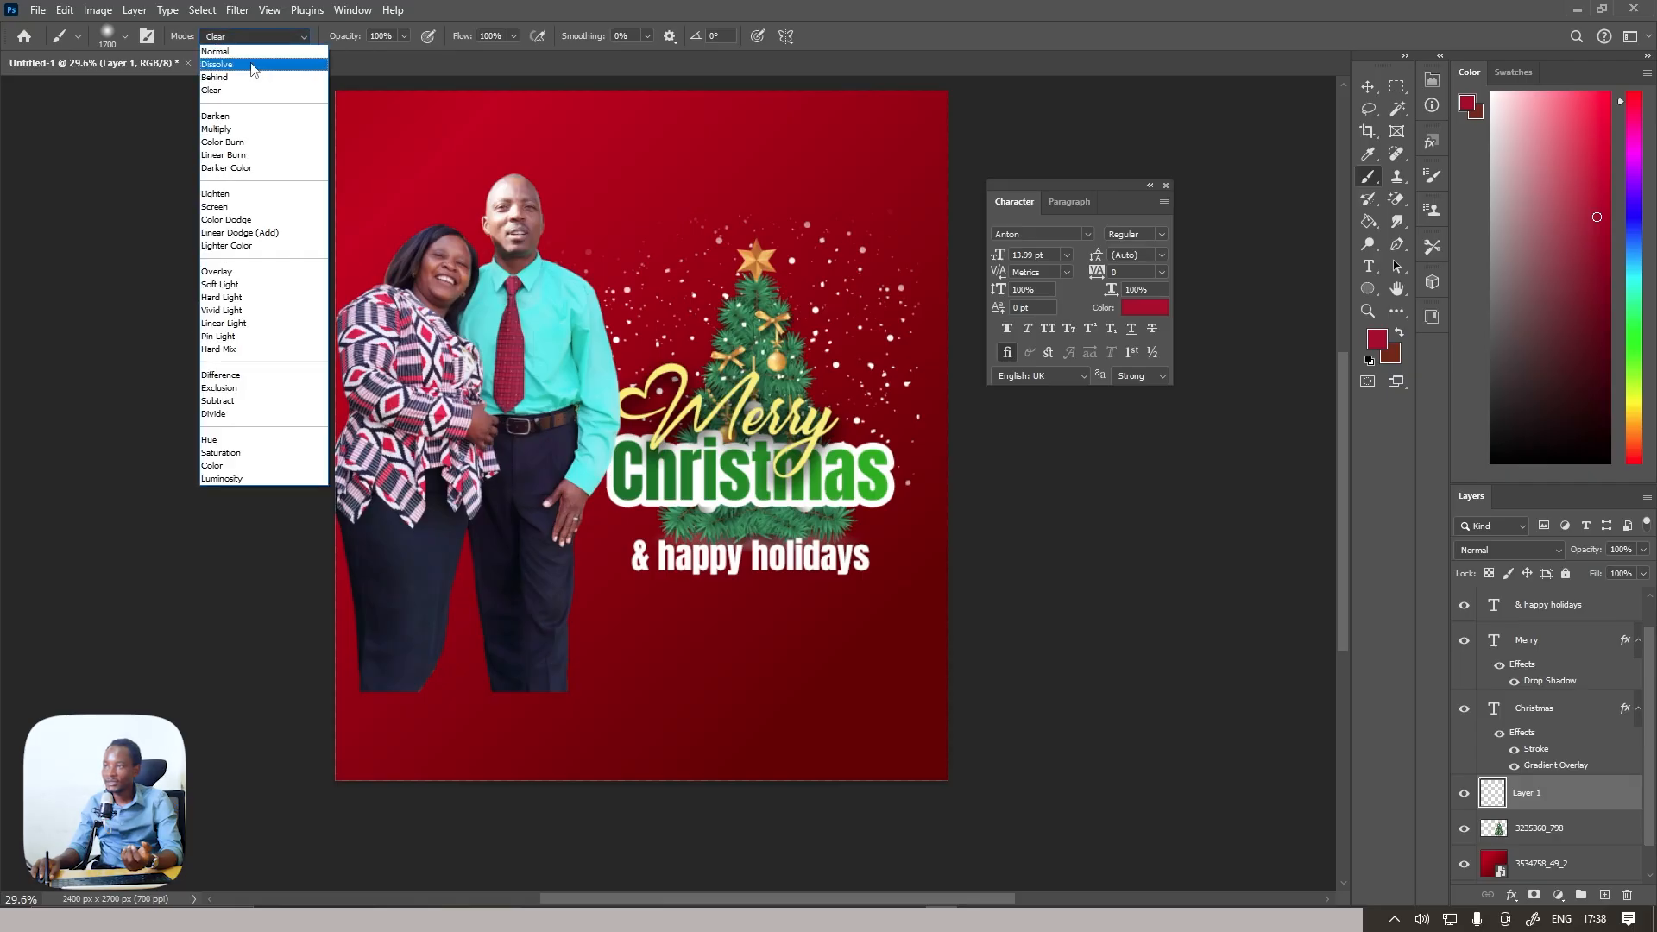
click(251, 52)
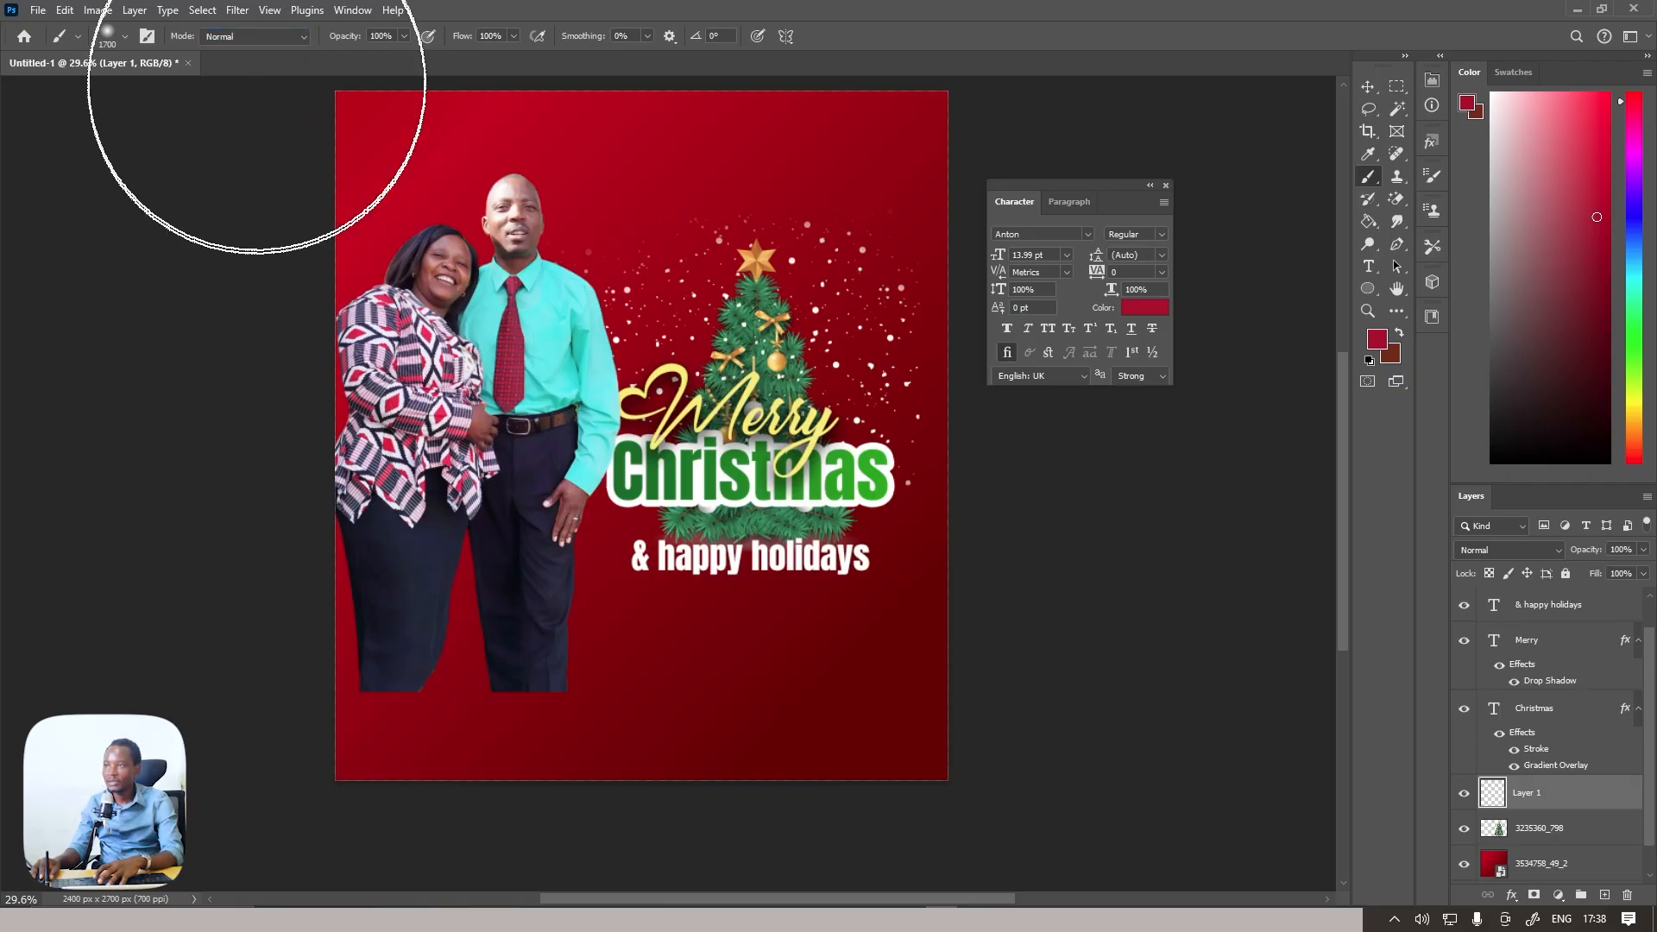
Paint crimson across the lower part of the poster and move the couple's photo layer directly beneath the painted layer
drag(517, 702, 873, 720)
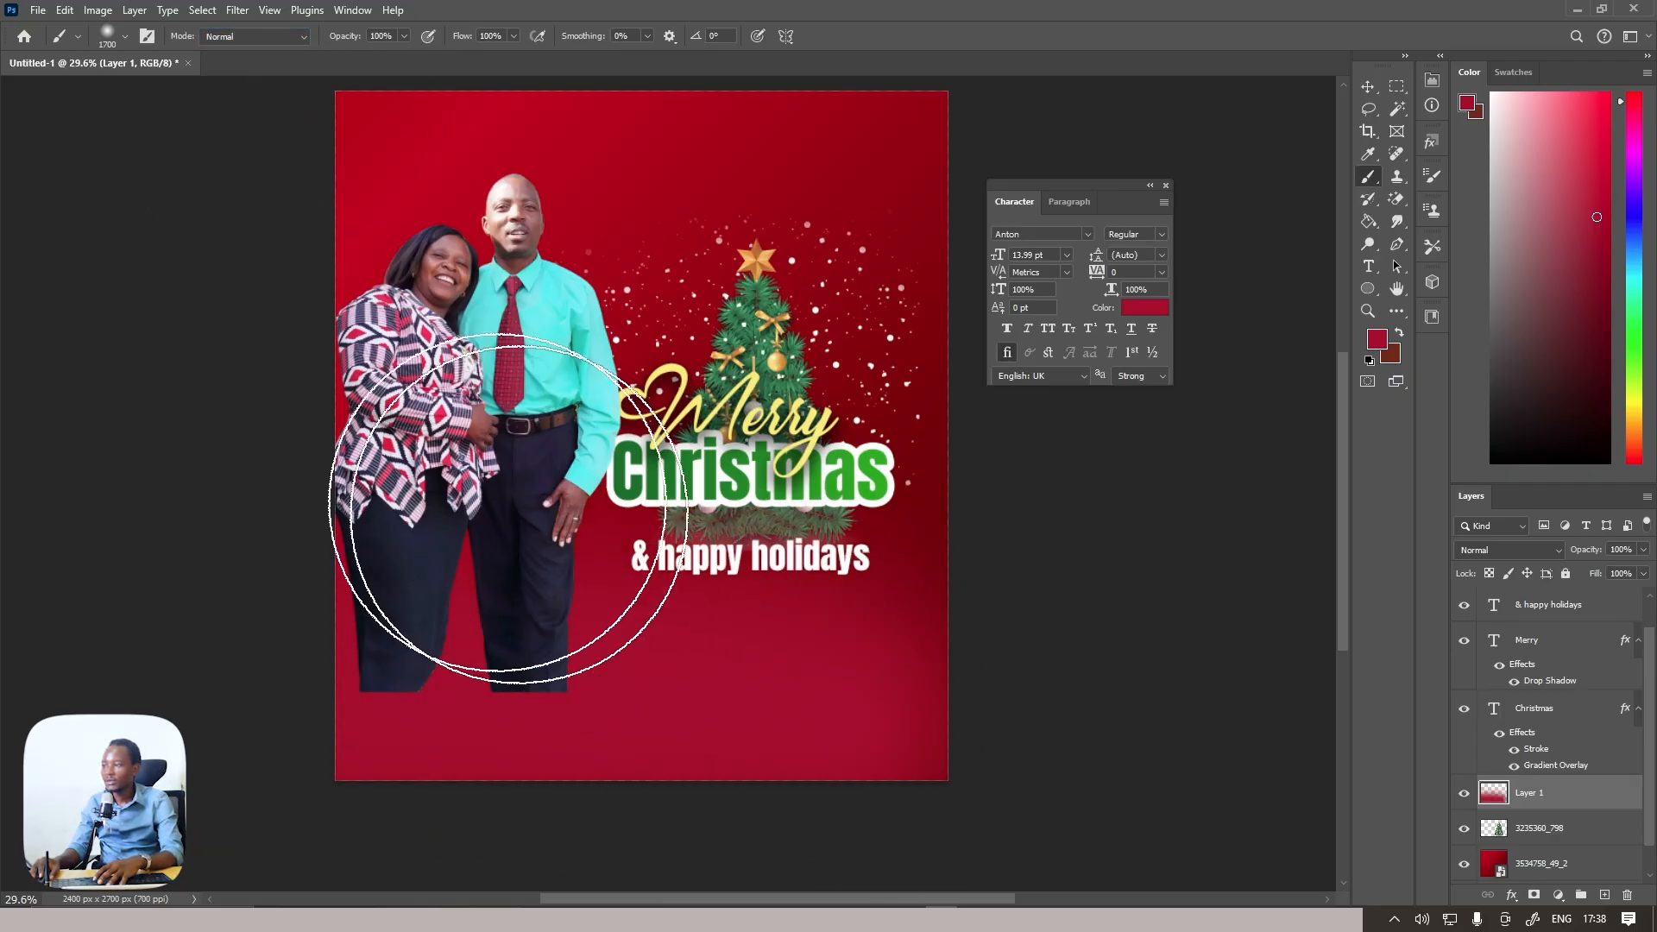
drag(974, 721, 340, 721)
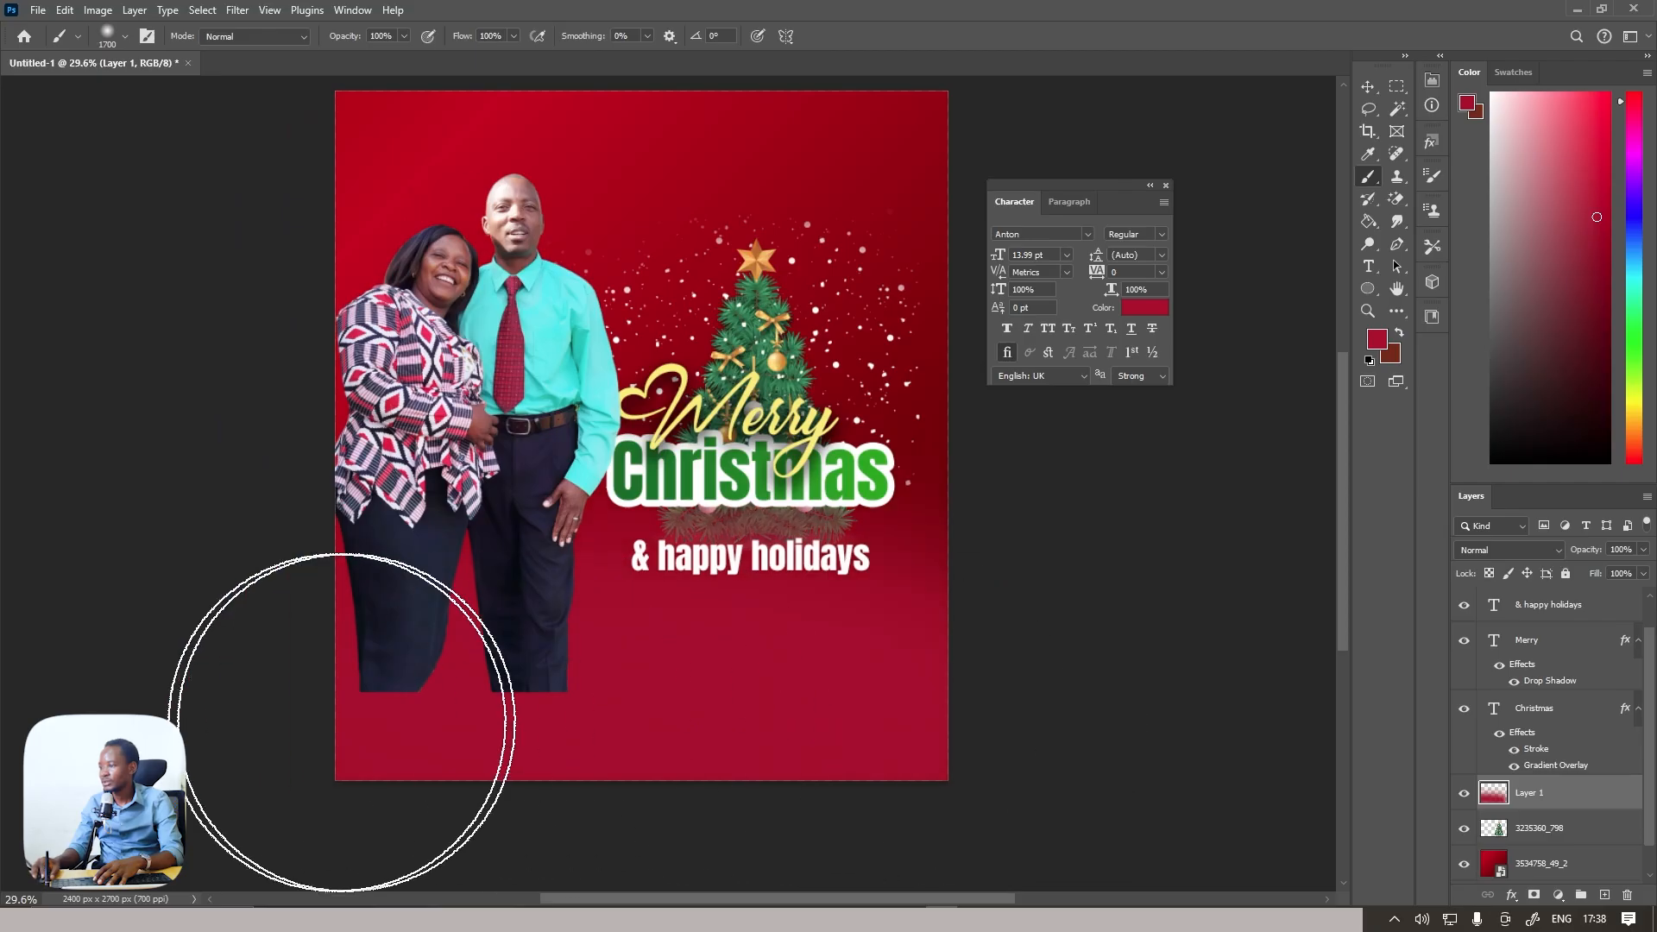
scroll(1532, 802, up, 1)
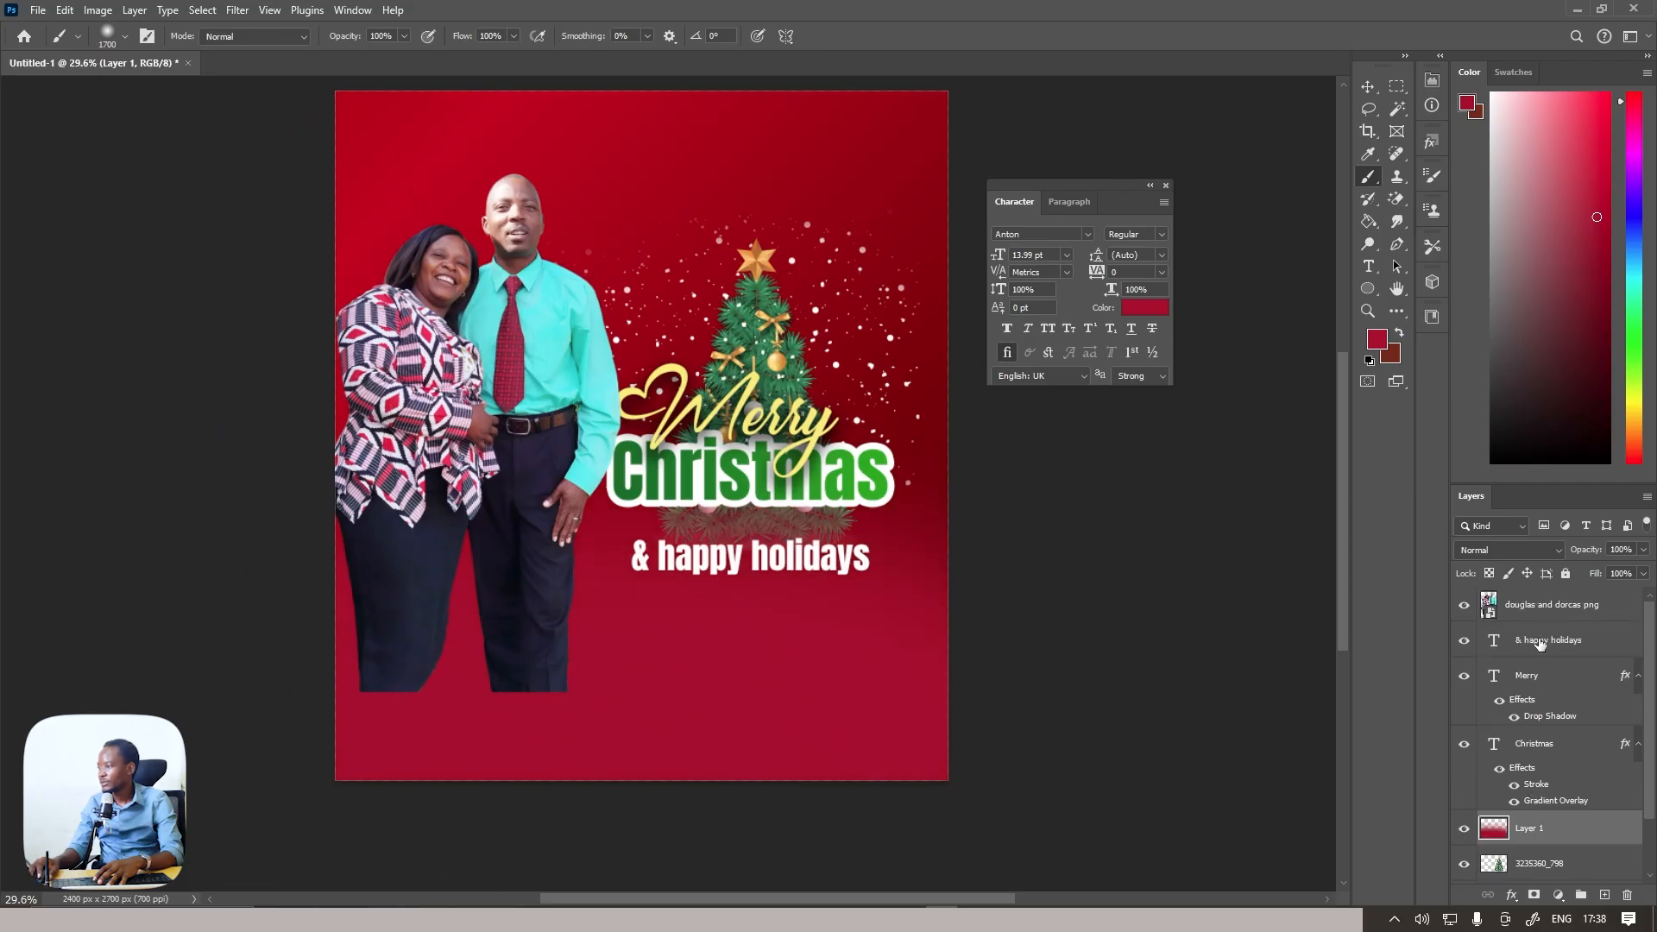
drag(1540, 607, 1516, 844)
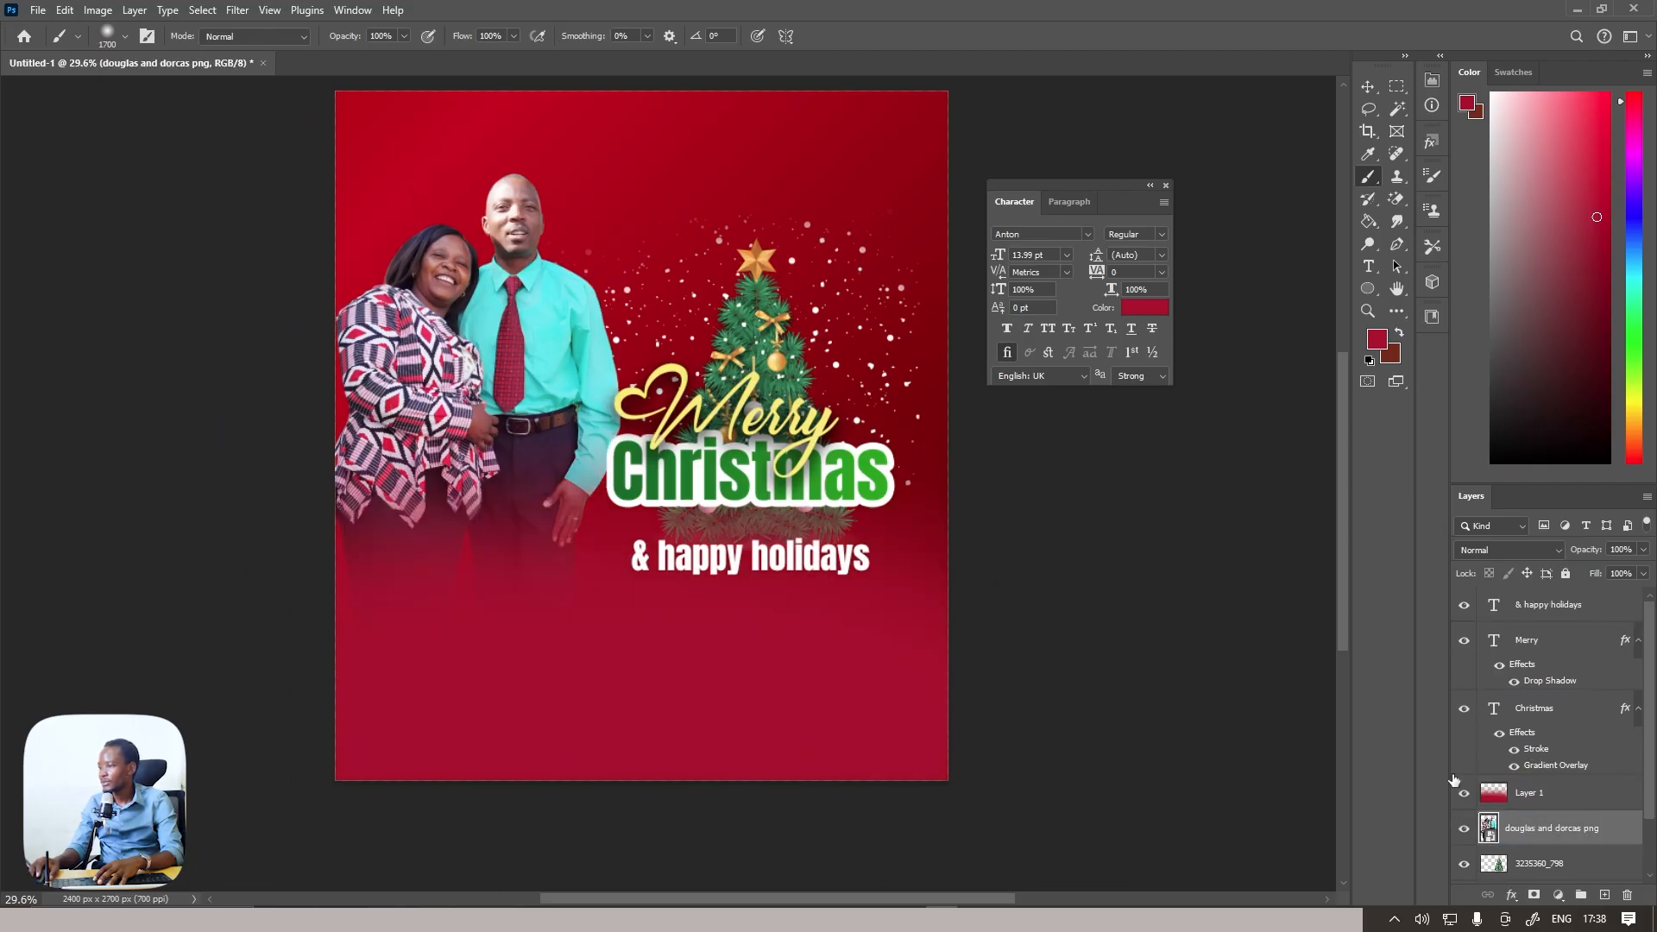
Delete the crimson painted layer above the couple's photo
scroll(1518, 772, down, 2)
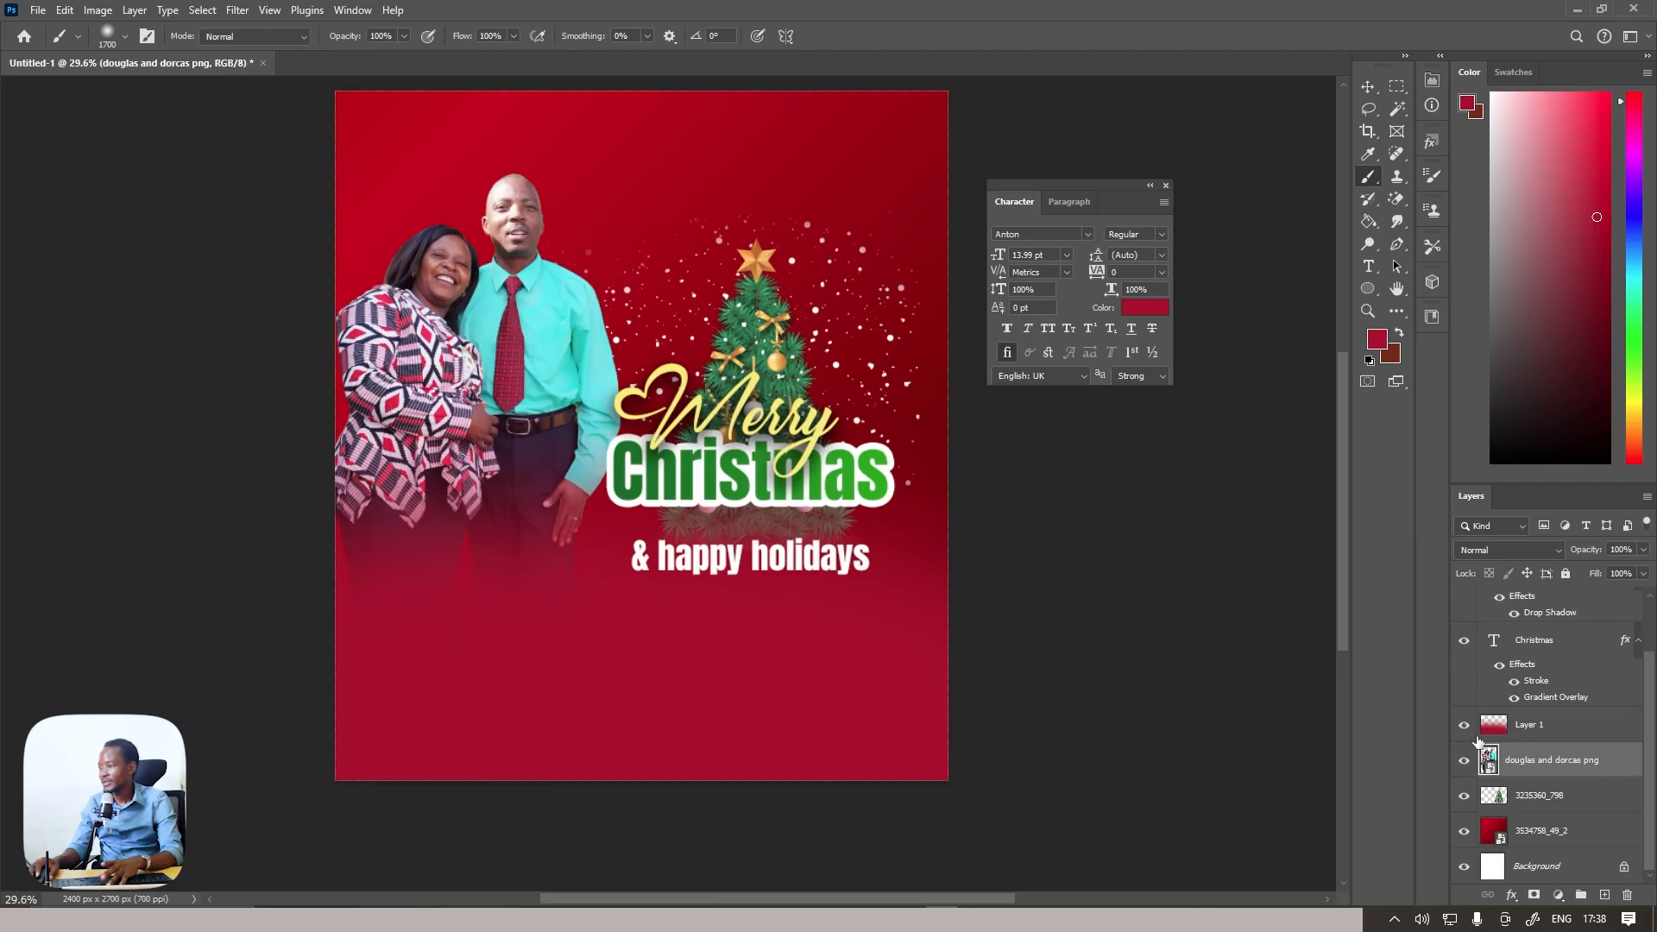
click(1536, 729)
key(Delete)
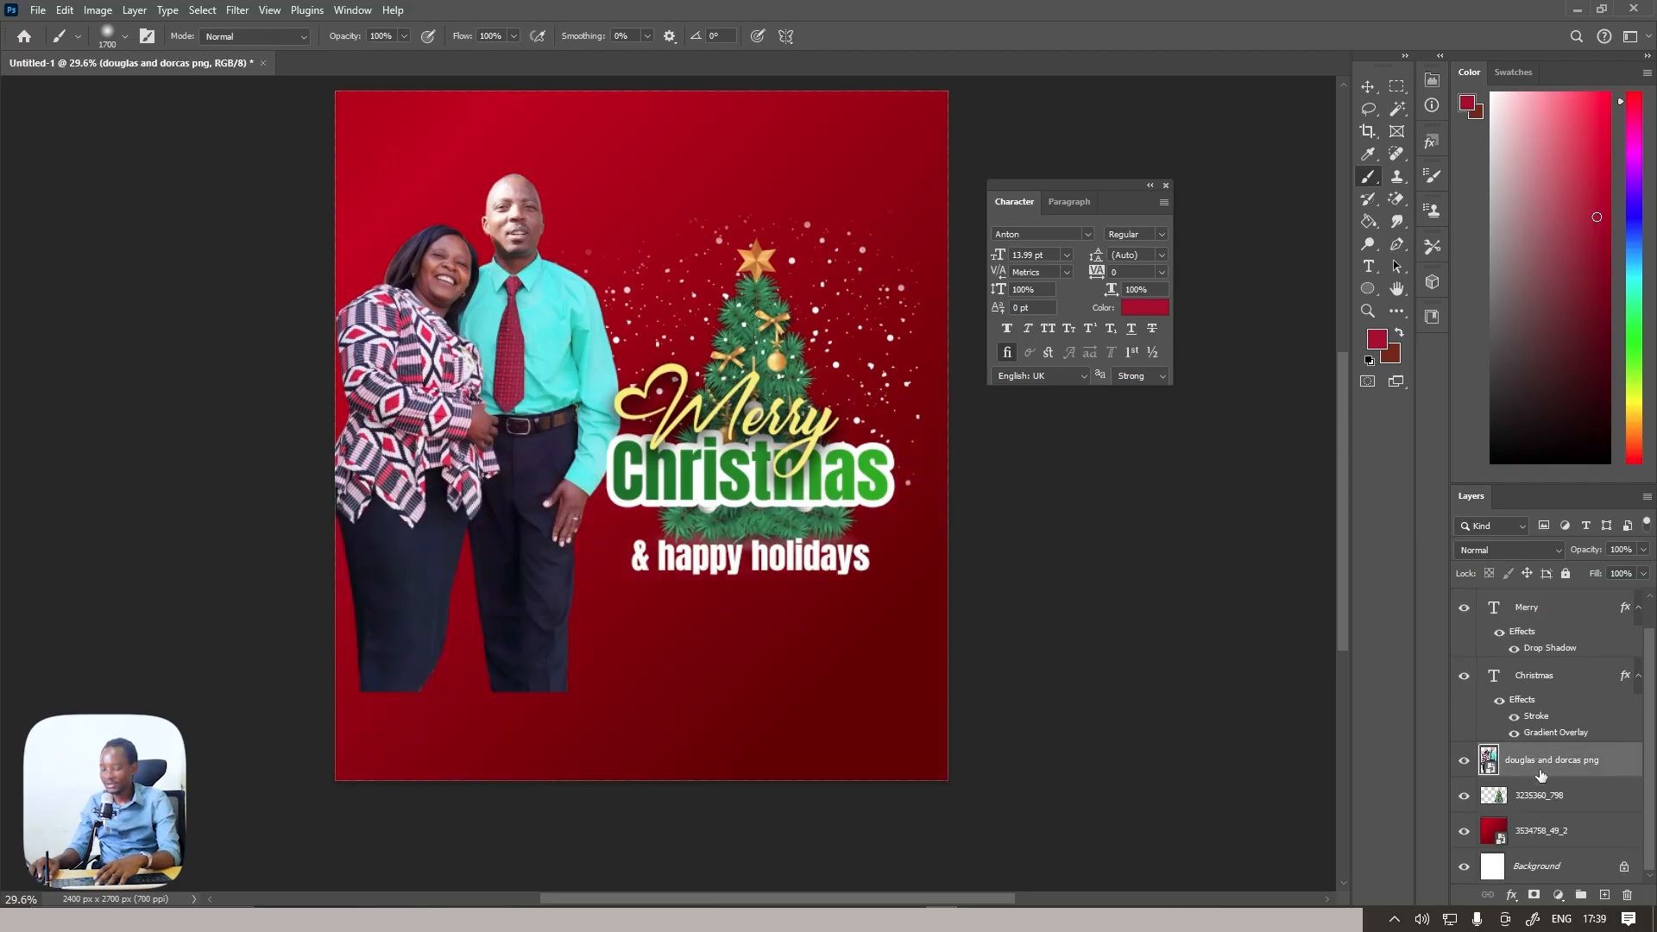
Create a new layer above the couple's photo and paint a darker red fade across the lower part of the poster
click(1604, 895)
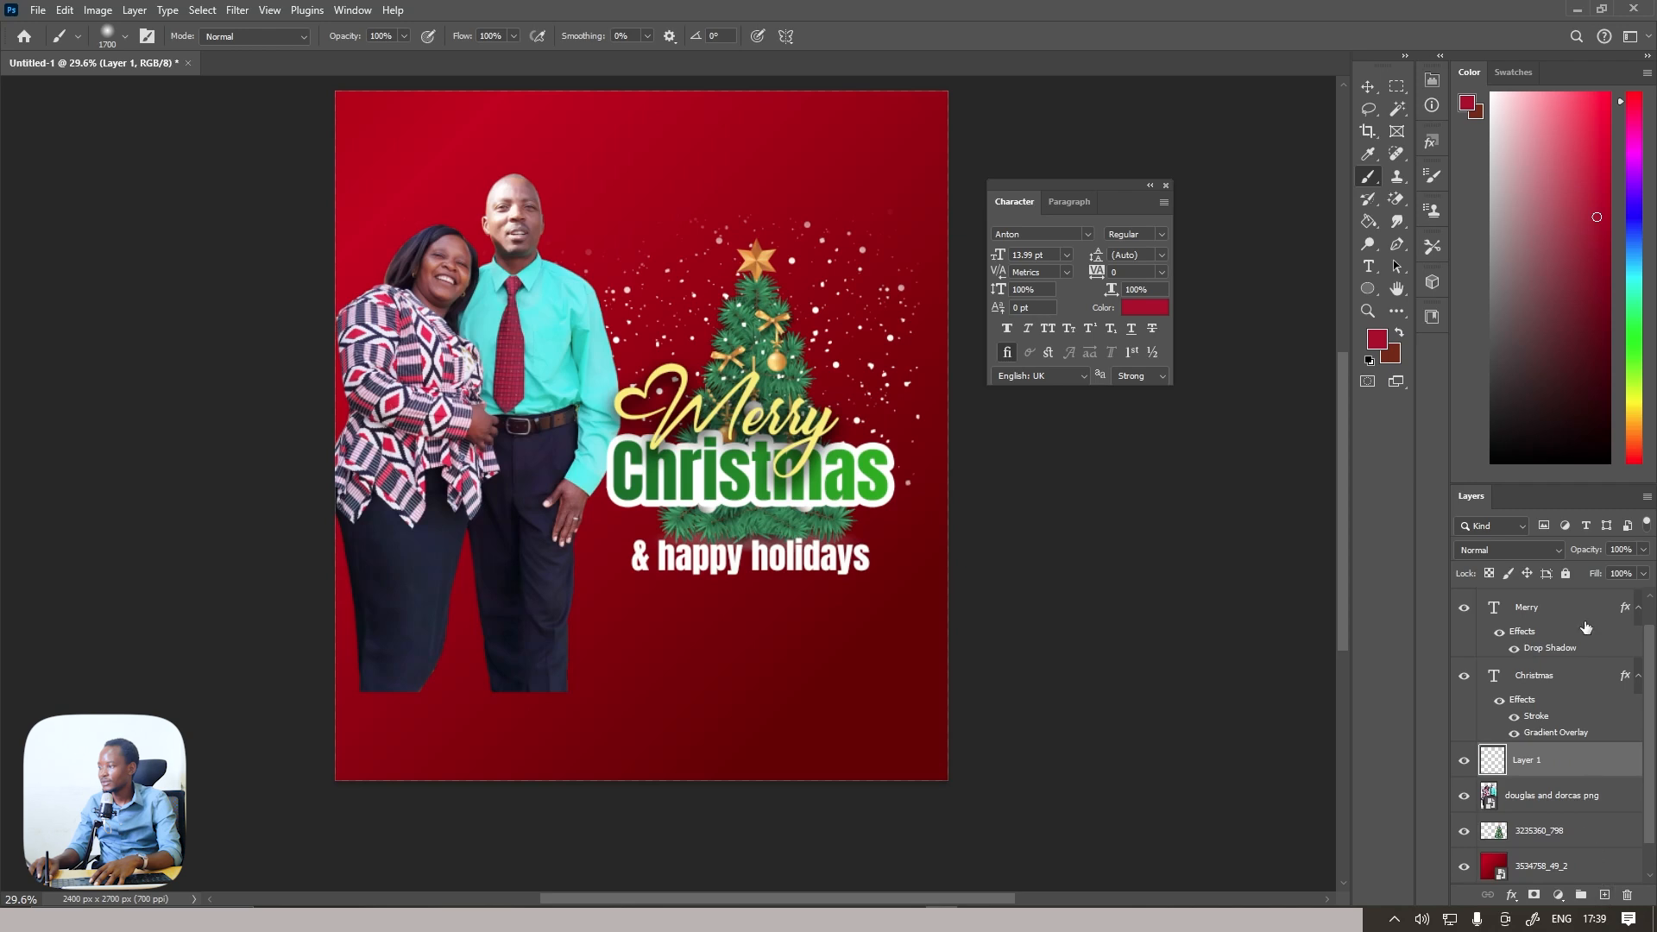
click(1588, 284)
mouse_move(1017, 702)
mouse_down()
mouse_move(932, 783)
mouse_move(605, 790)
mouse_move(221, 686)
mouse_move(408, 736)
mouse_move(760, 789)
mouse_move(356, 719)
mouse_move(430, 763)
mouse_move(661, 822)
mouse_move(401, 776)
mouse_move(300, 731)
mouse_move(311, 758)
mouse_move(293, 712)
mouse_move(331, 744)
mouse_move(958, 870)
mouse_up()
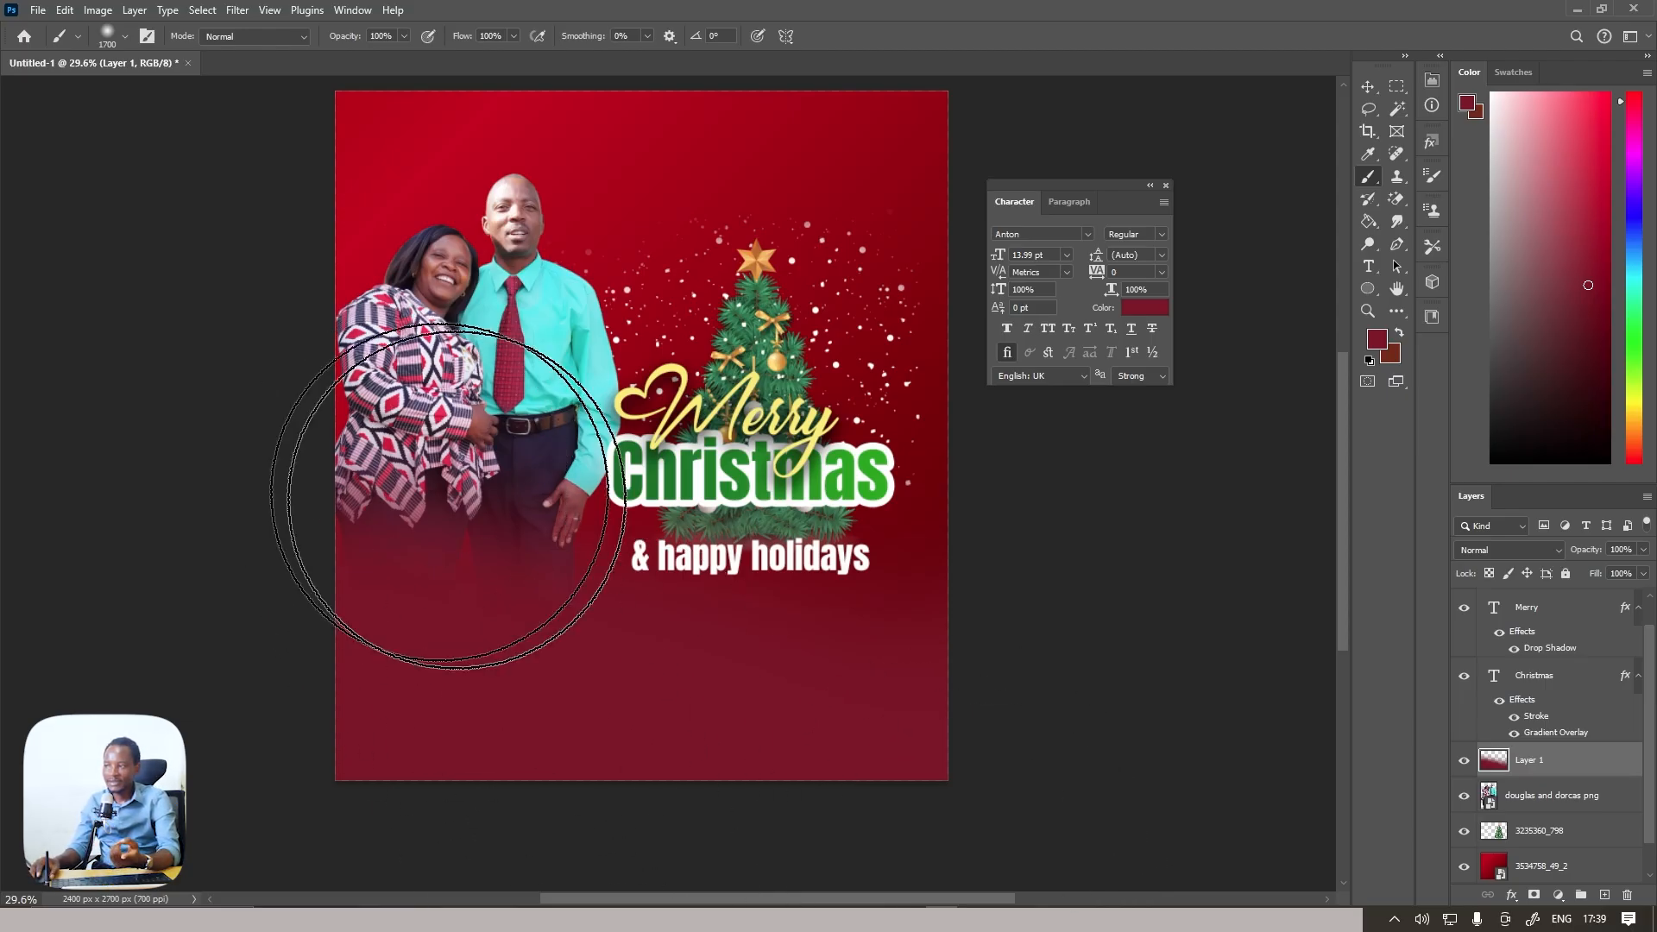
Scale the couple's photo to 57.43% and reposition it so their lower bodies blend into the red fade
key(alt+bracketleft)
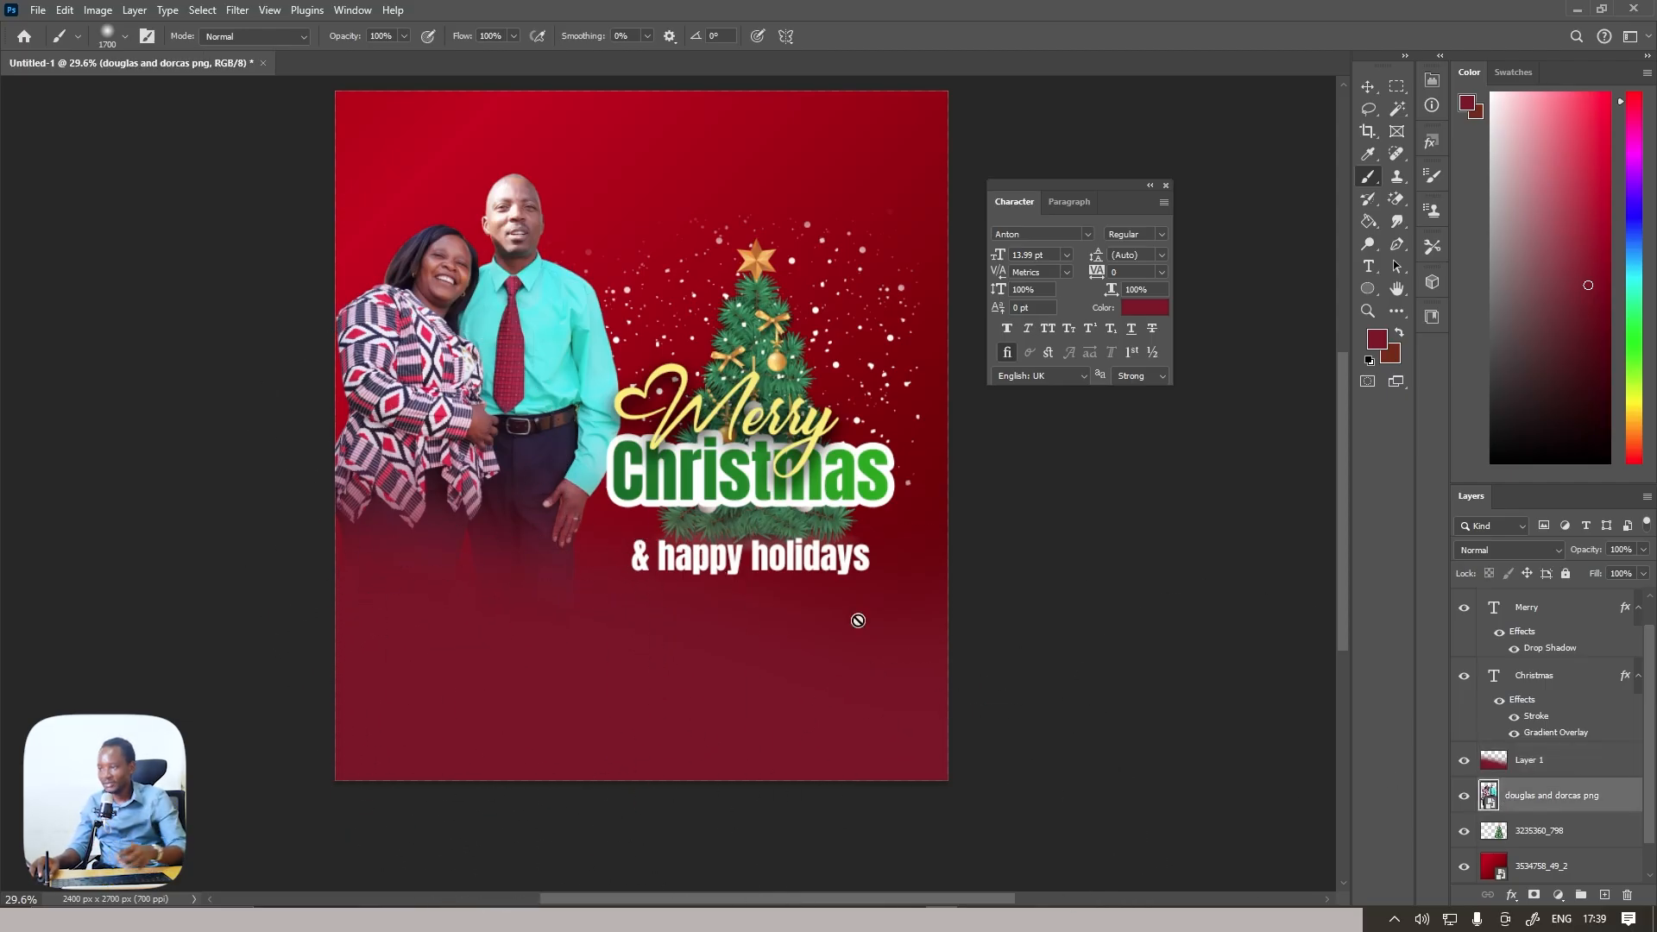
key(ctrl+t)
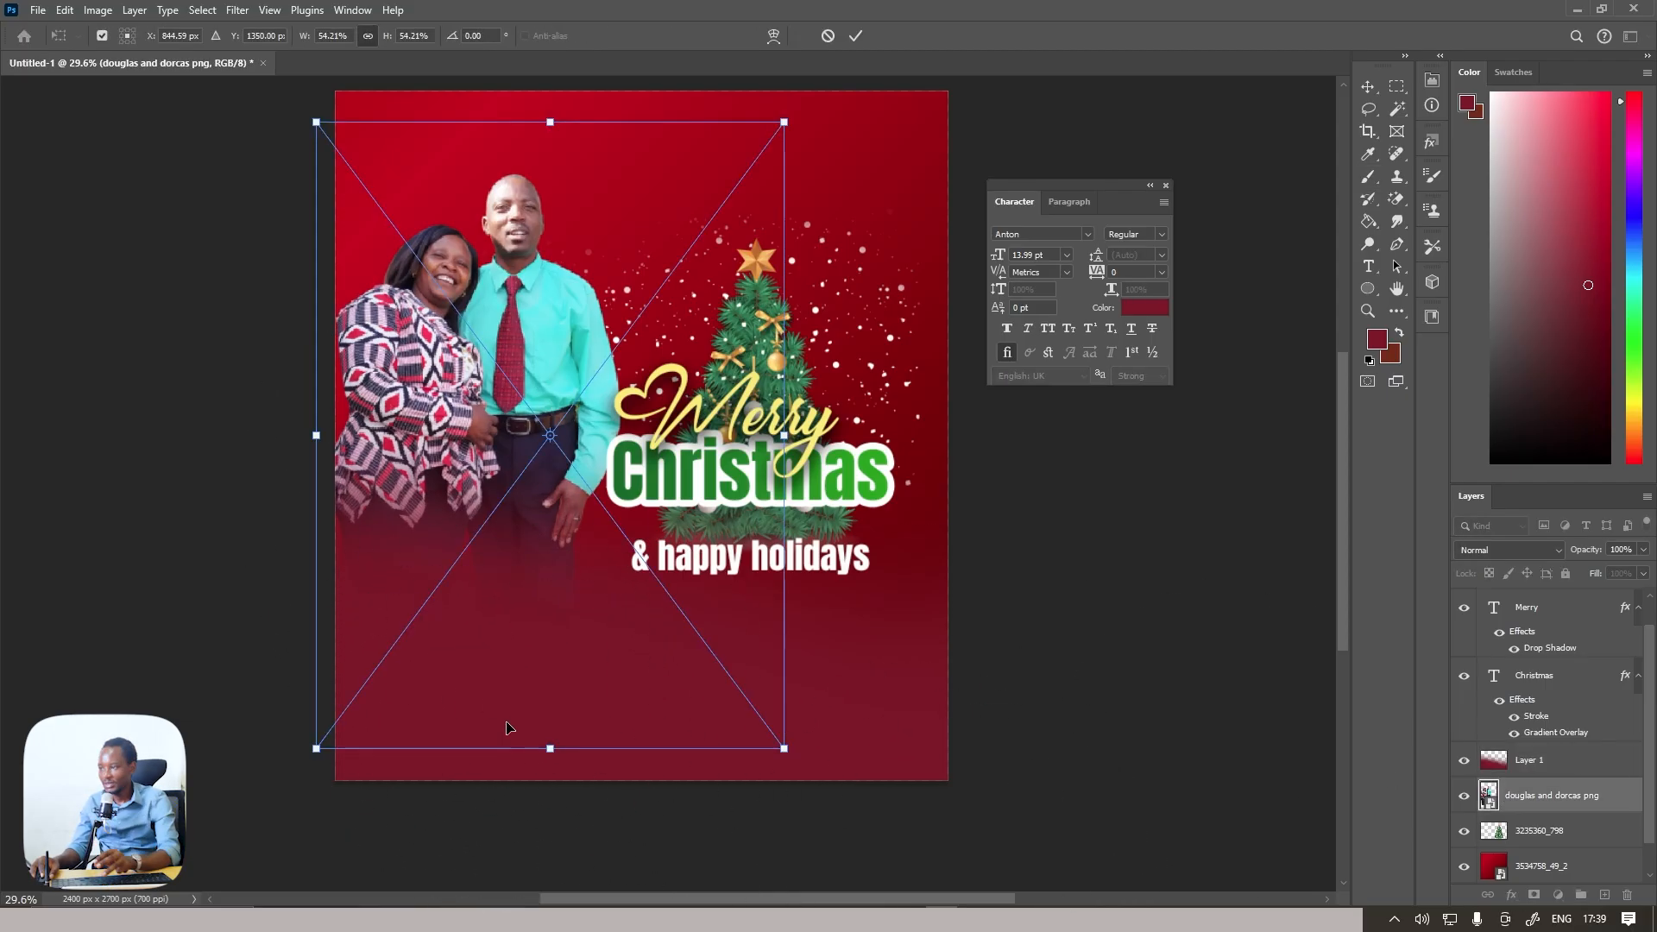
drag(549, 762, 562, 802)
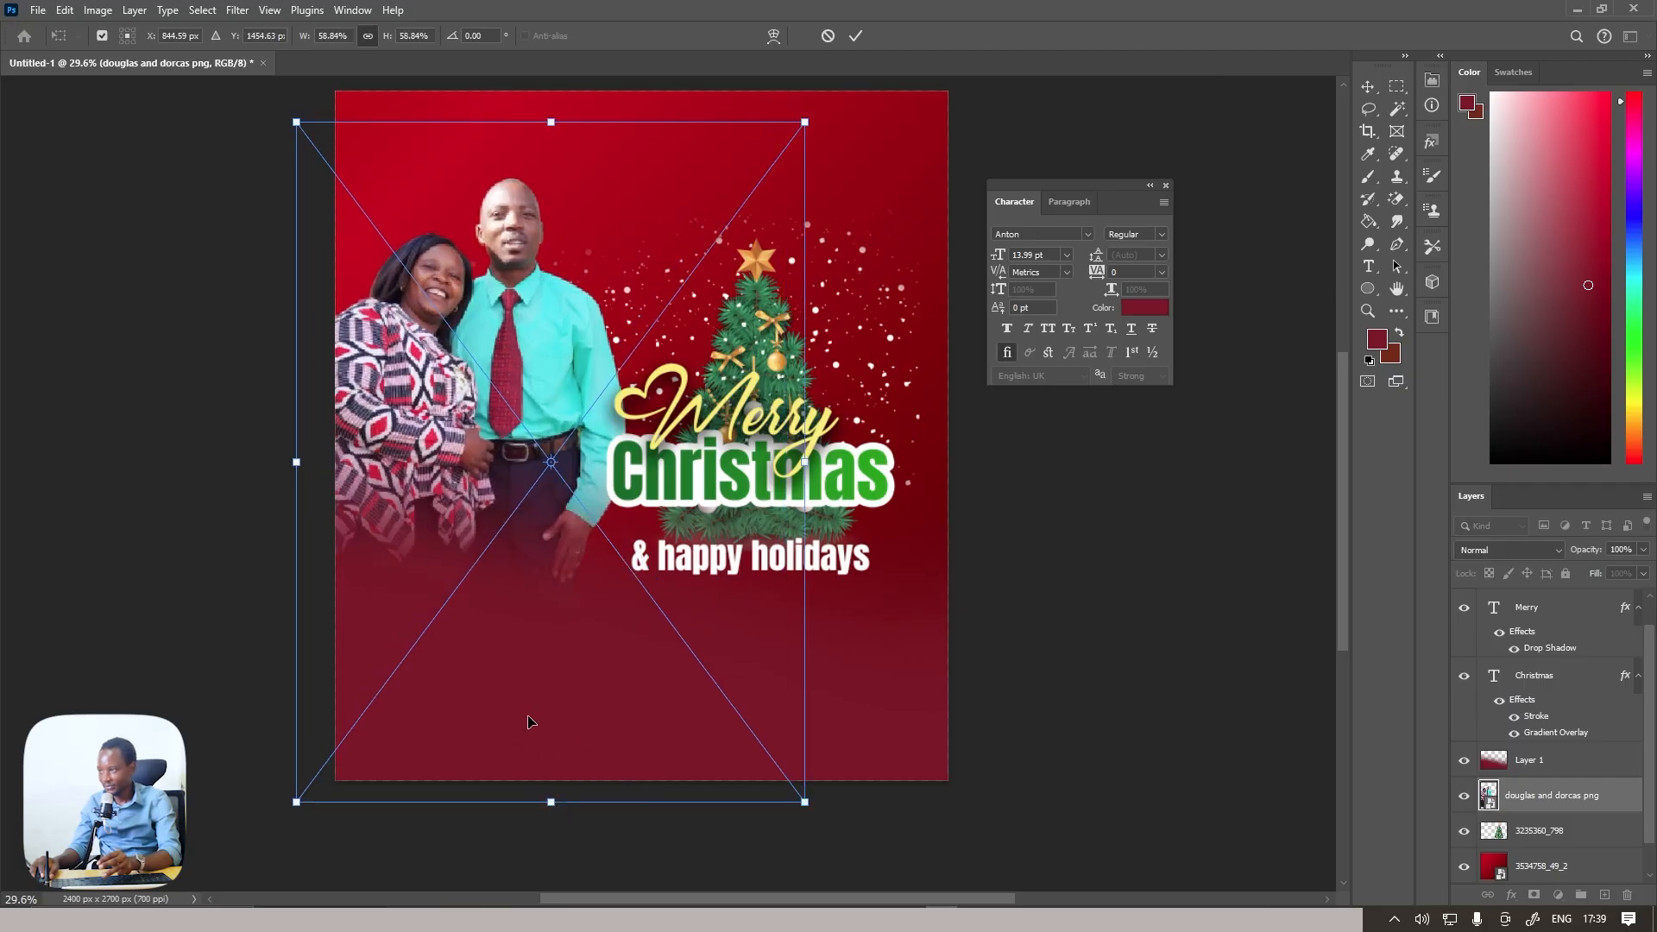
drag(526, 725, 553, 724)
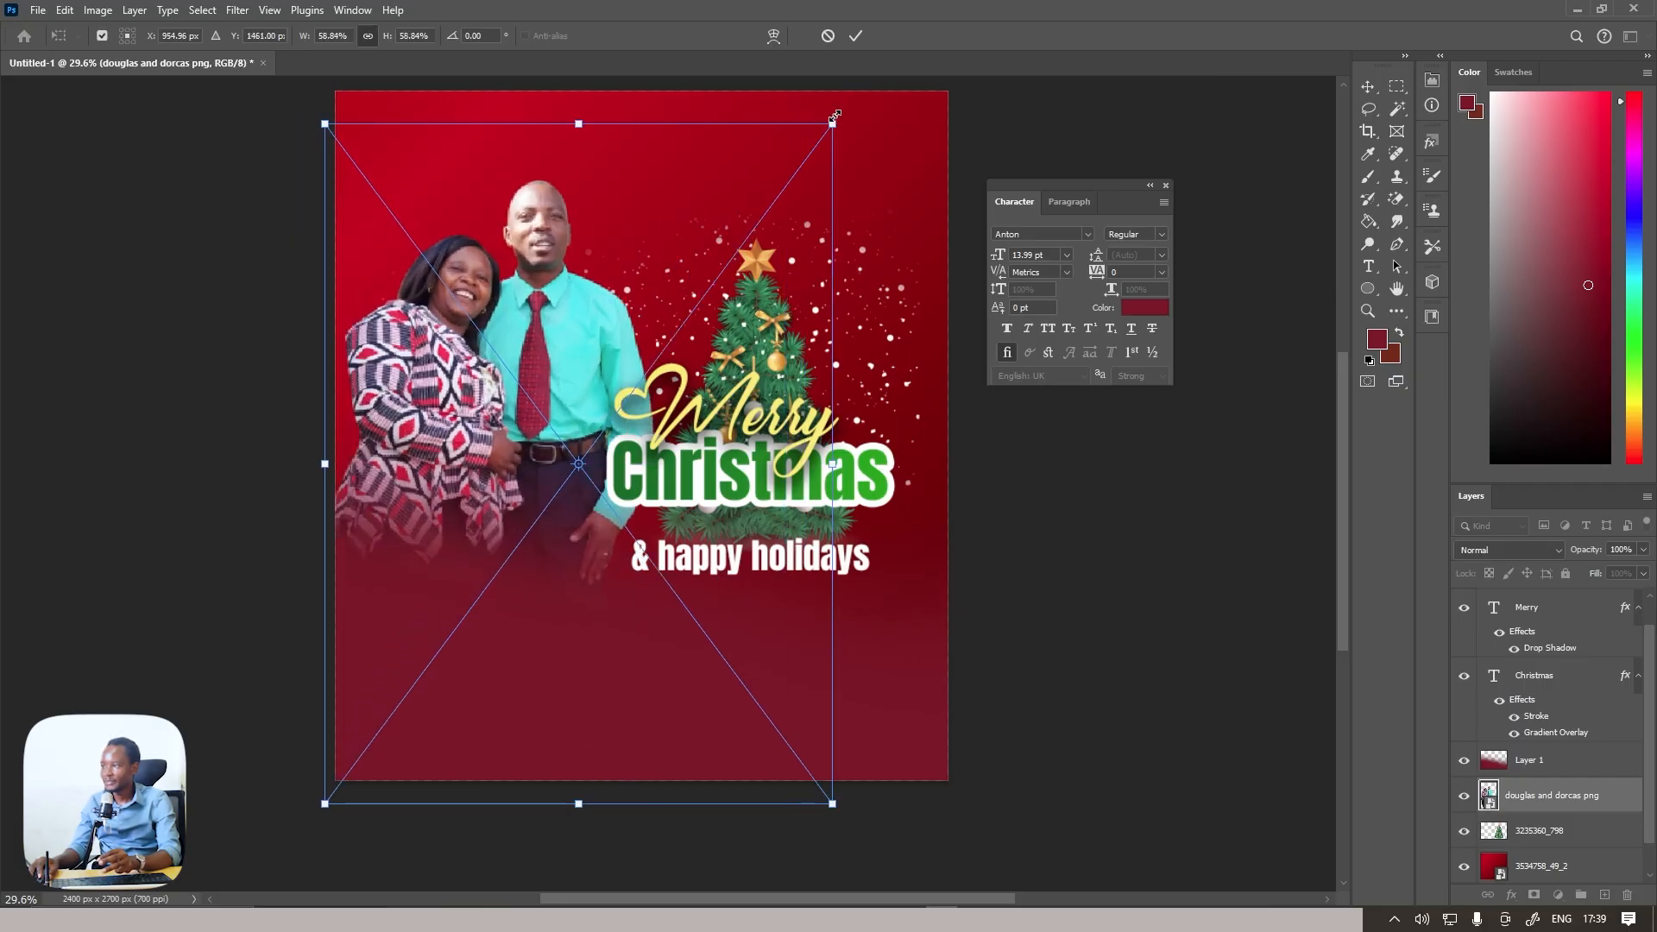
drag(834, 114, 820, 137)
drag(629, 302, 623, 294)
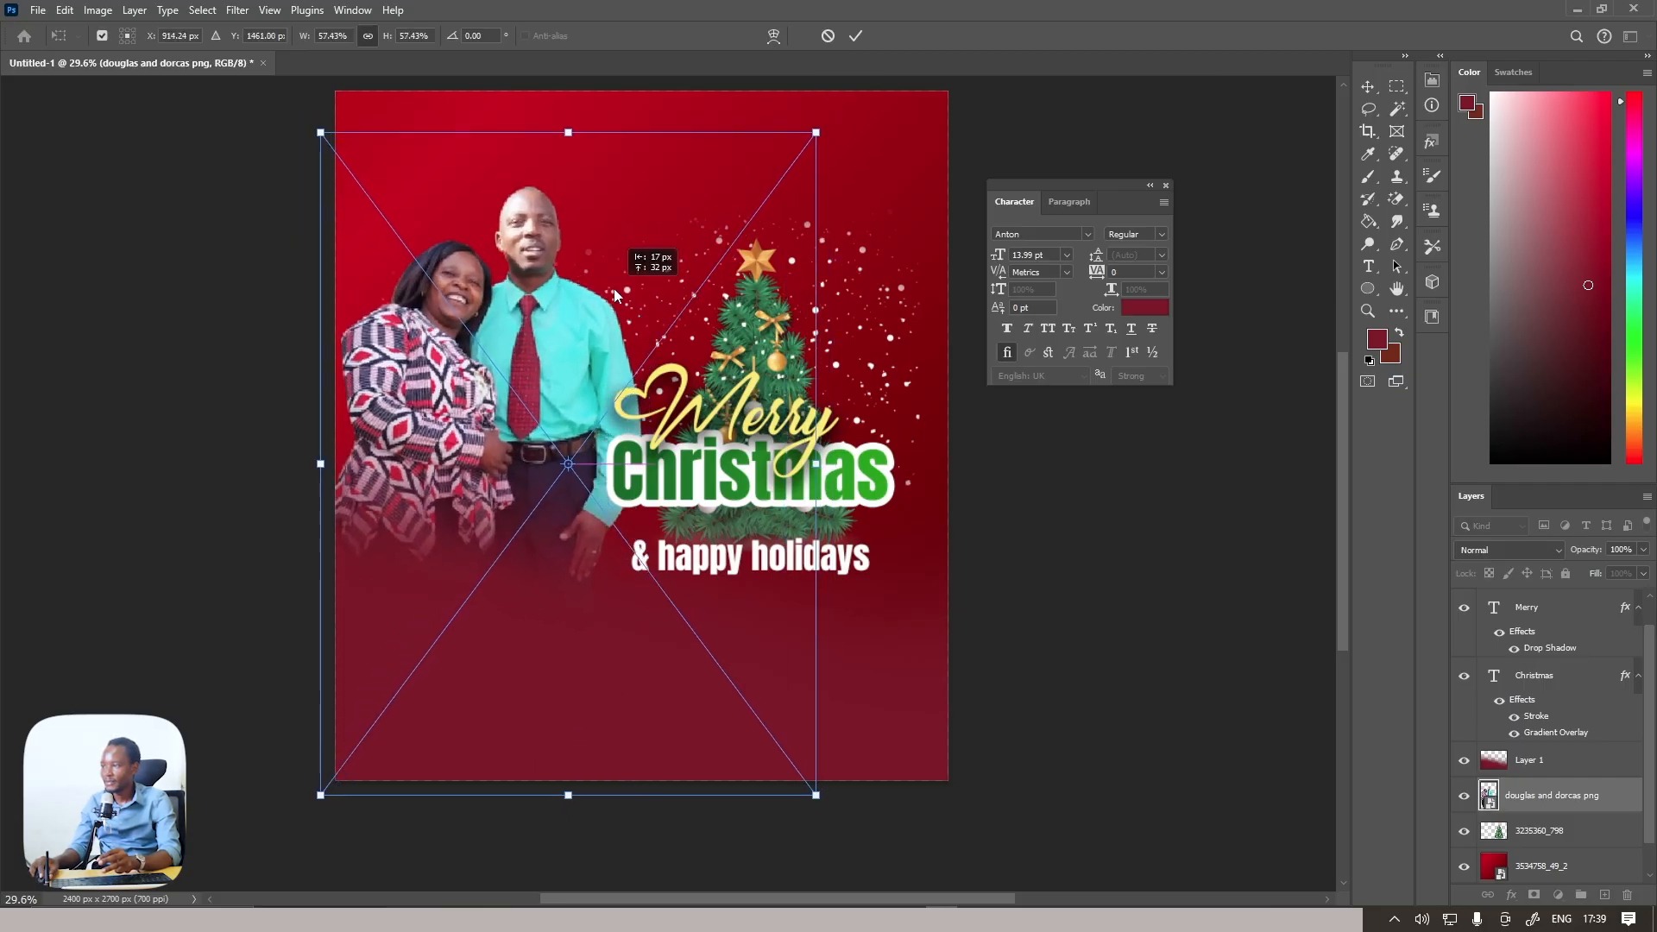
click(857, 39)
key(b)
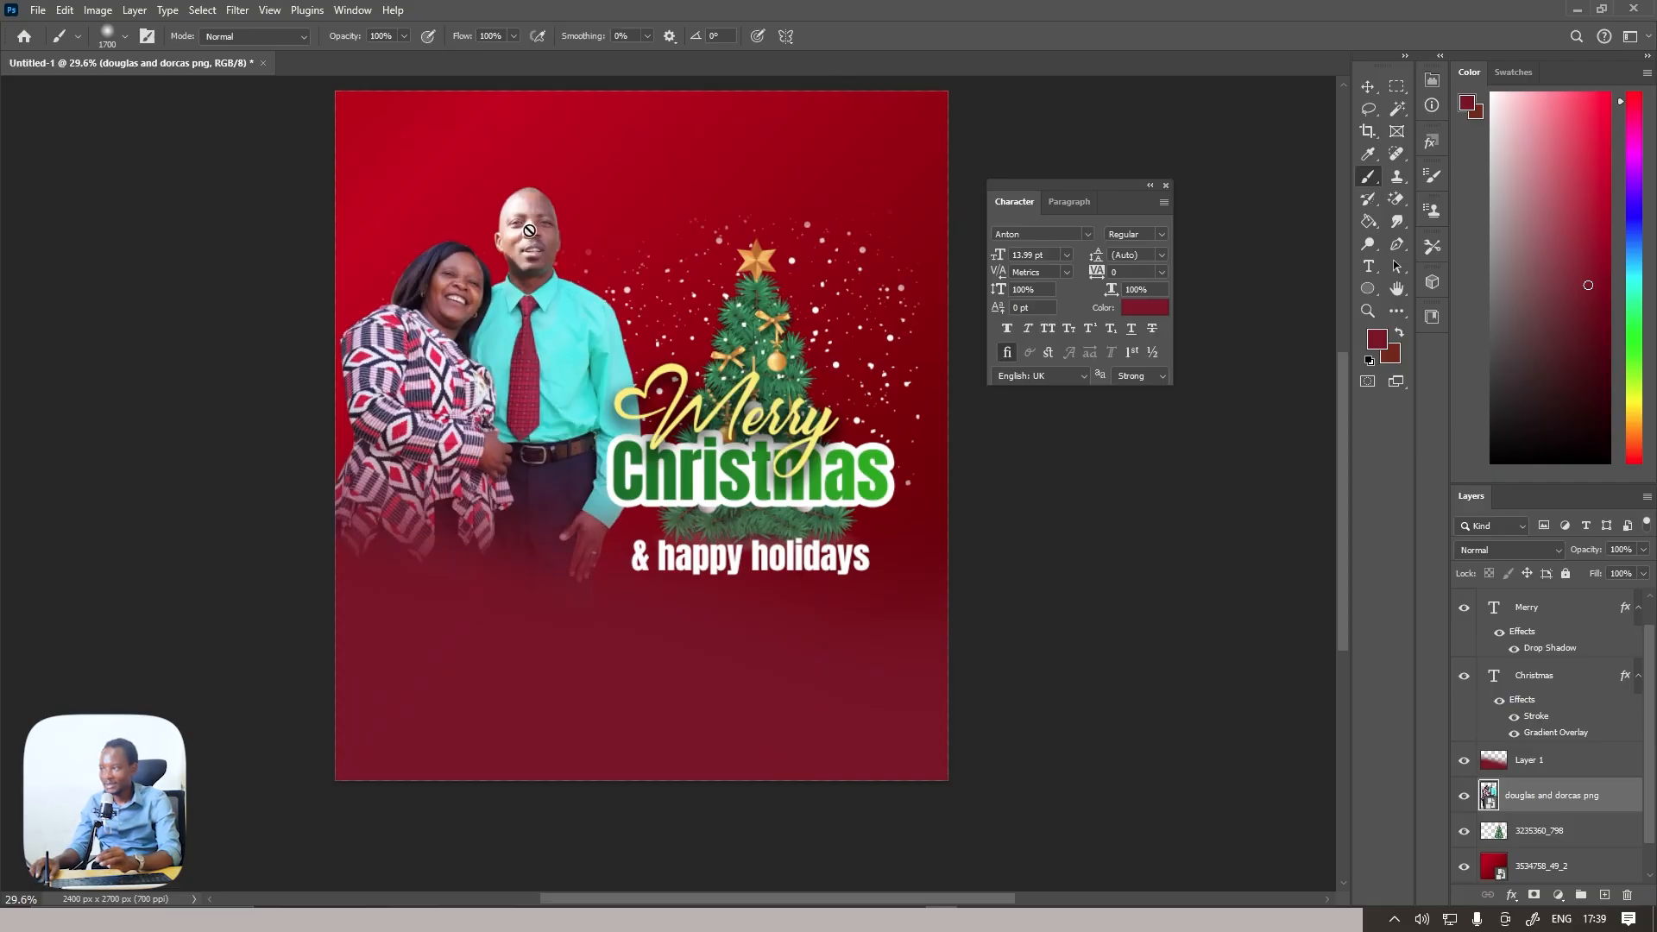
Place the hanging baubles image from the CHRISTMAS & EASTER folder directly above the tree layer
scroll(1574, 768, down, 1)
click(1536, 807)
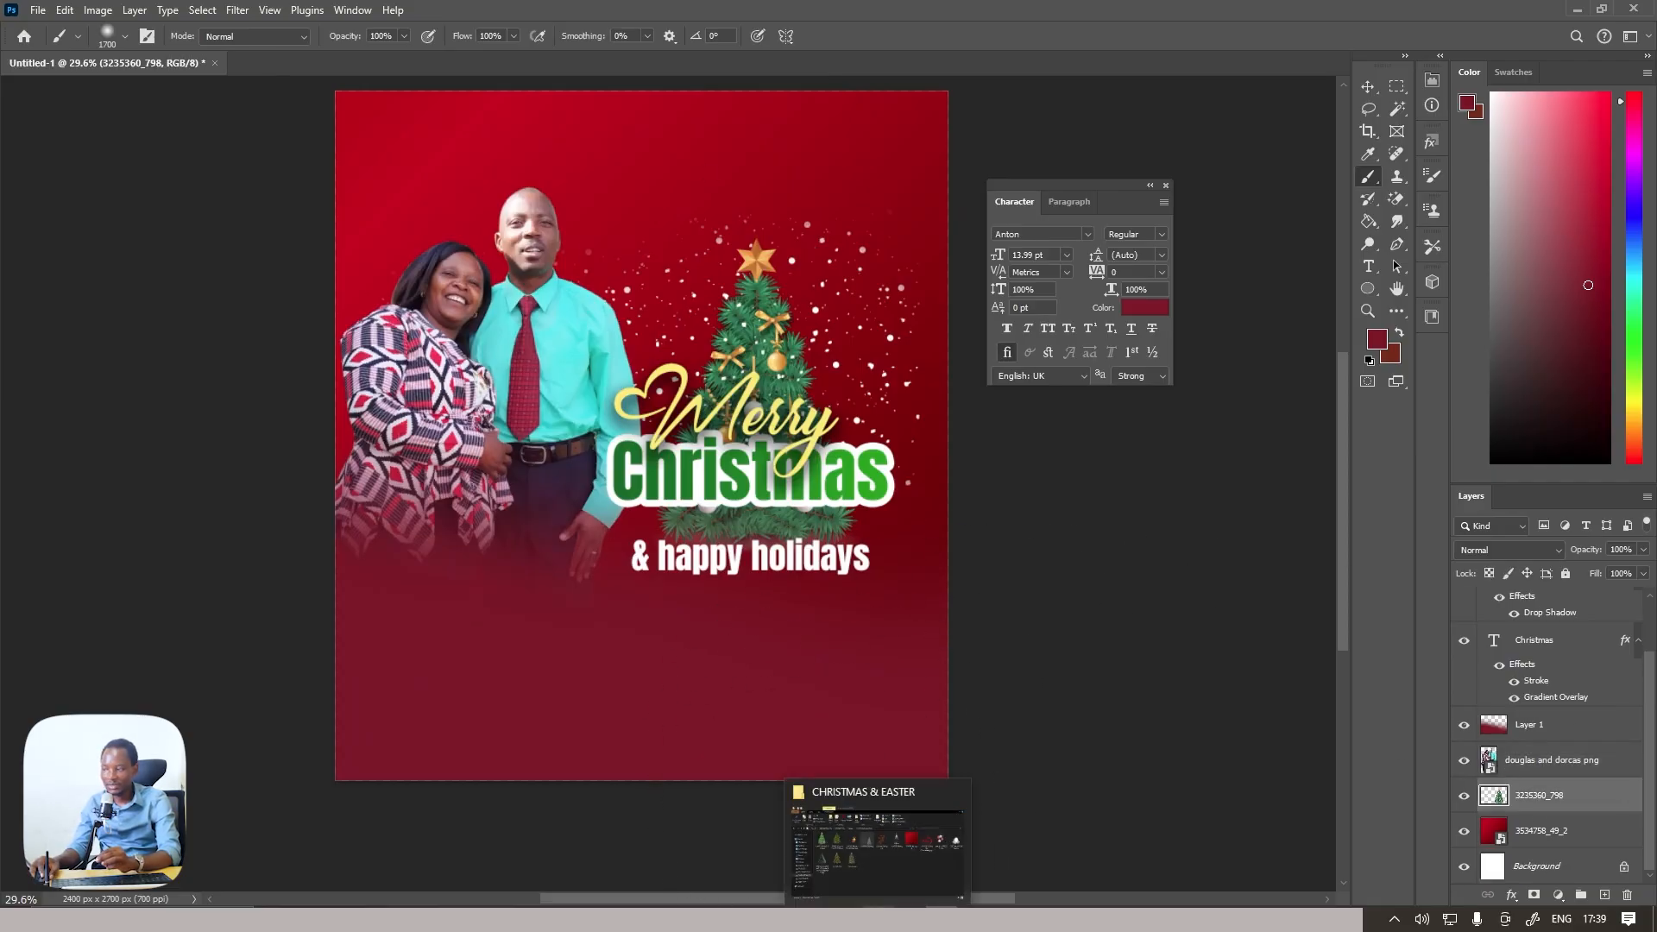
click(877, 907)
drag(954, 228, 742, 684)
Scale the baubles image to 35.94% and position it behind the couple's heads, hanging from the poster's upper edge
drag(956, 448, 878, 436)
drag(830, 513, 799, 395)
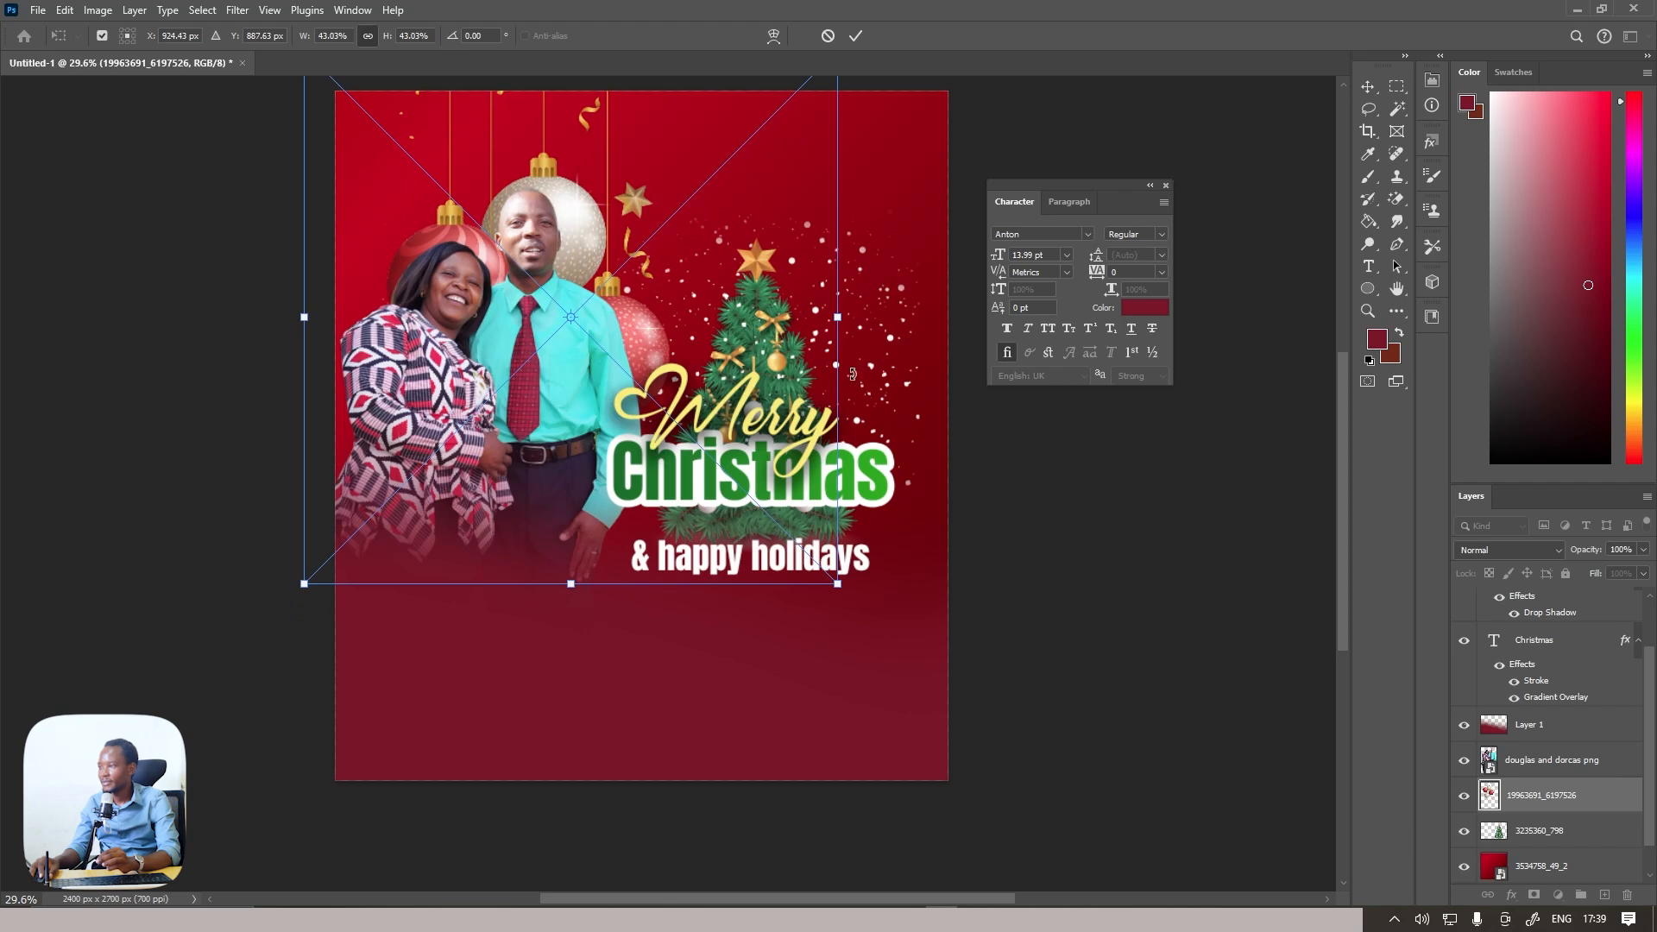
drag(838, 372, 750, 348)
drag(614, 358, 632, 322)
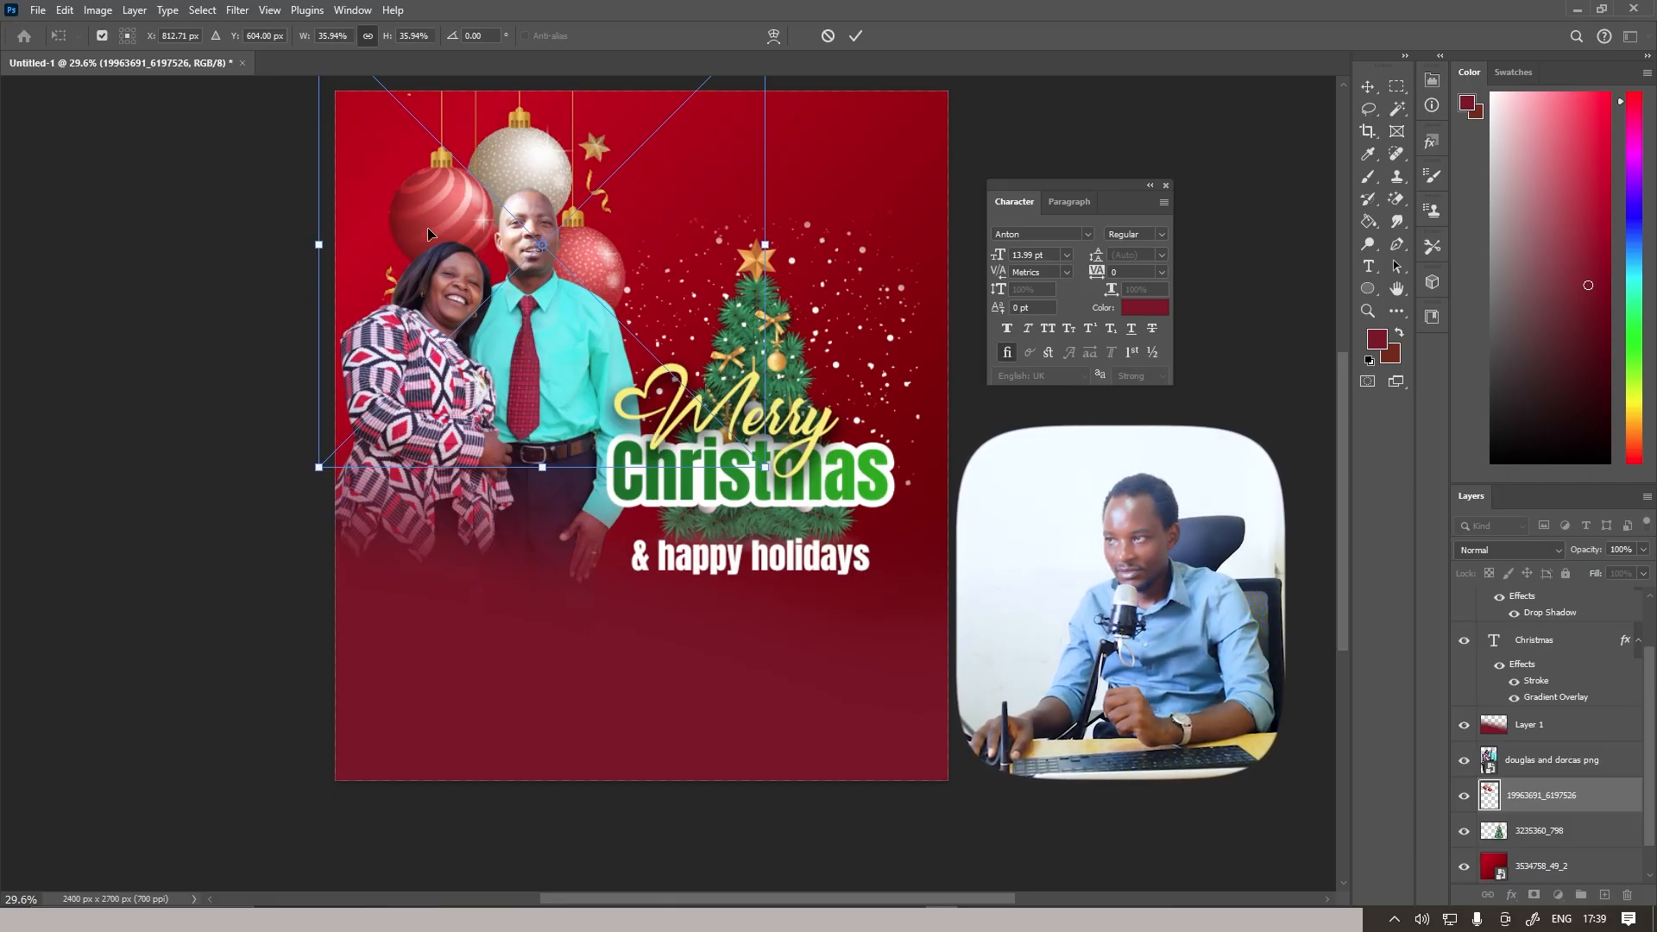
click(854, 46)
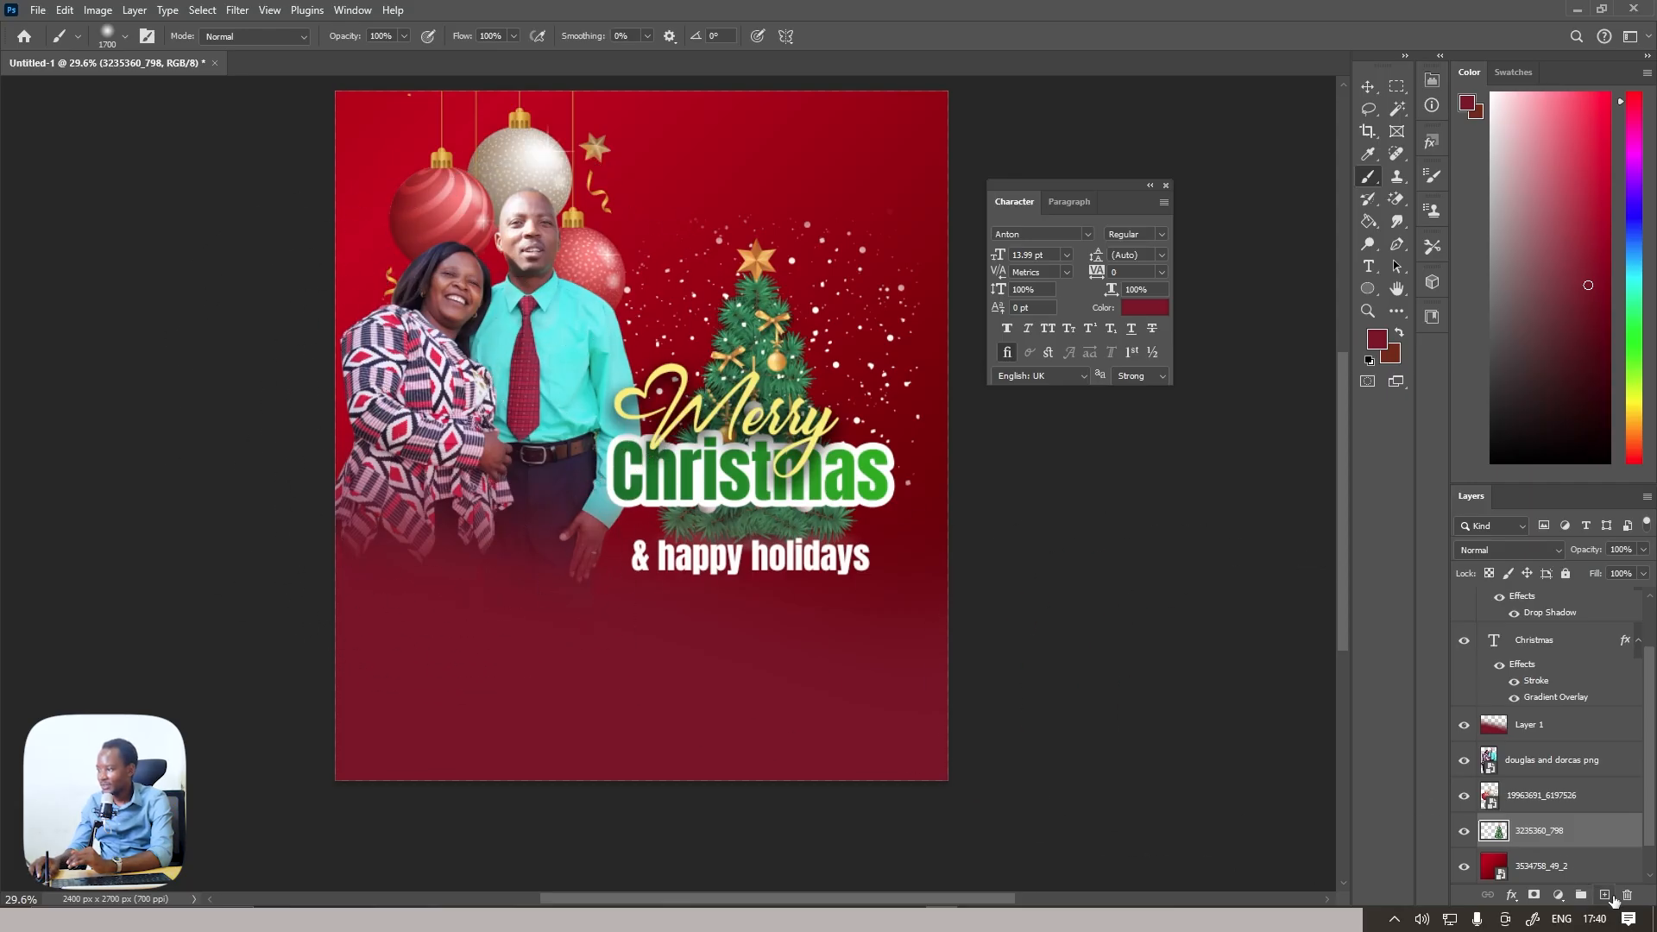
Create an empty layer between the tree layer and the red gradient background layer
click(1606, 897)
drag(1554, 761, 1560, 809)
Enlarge the brush to size 2400 and try a soft white glow behind the couple
drag(1523, 208, 1448, 26)
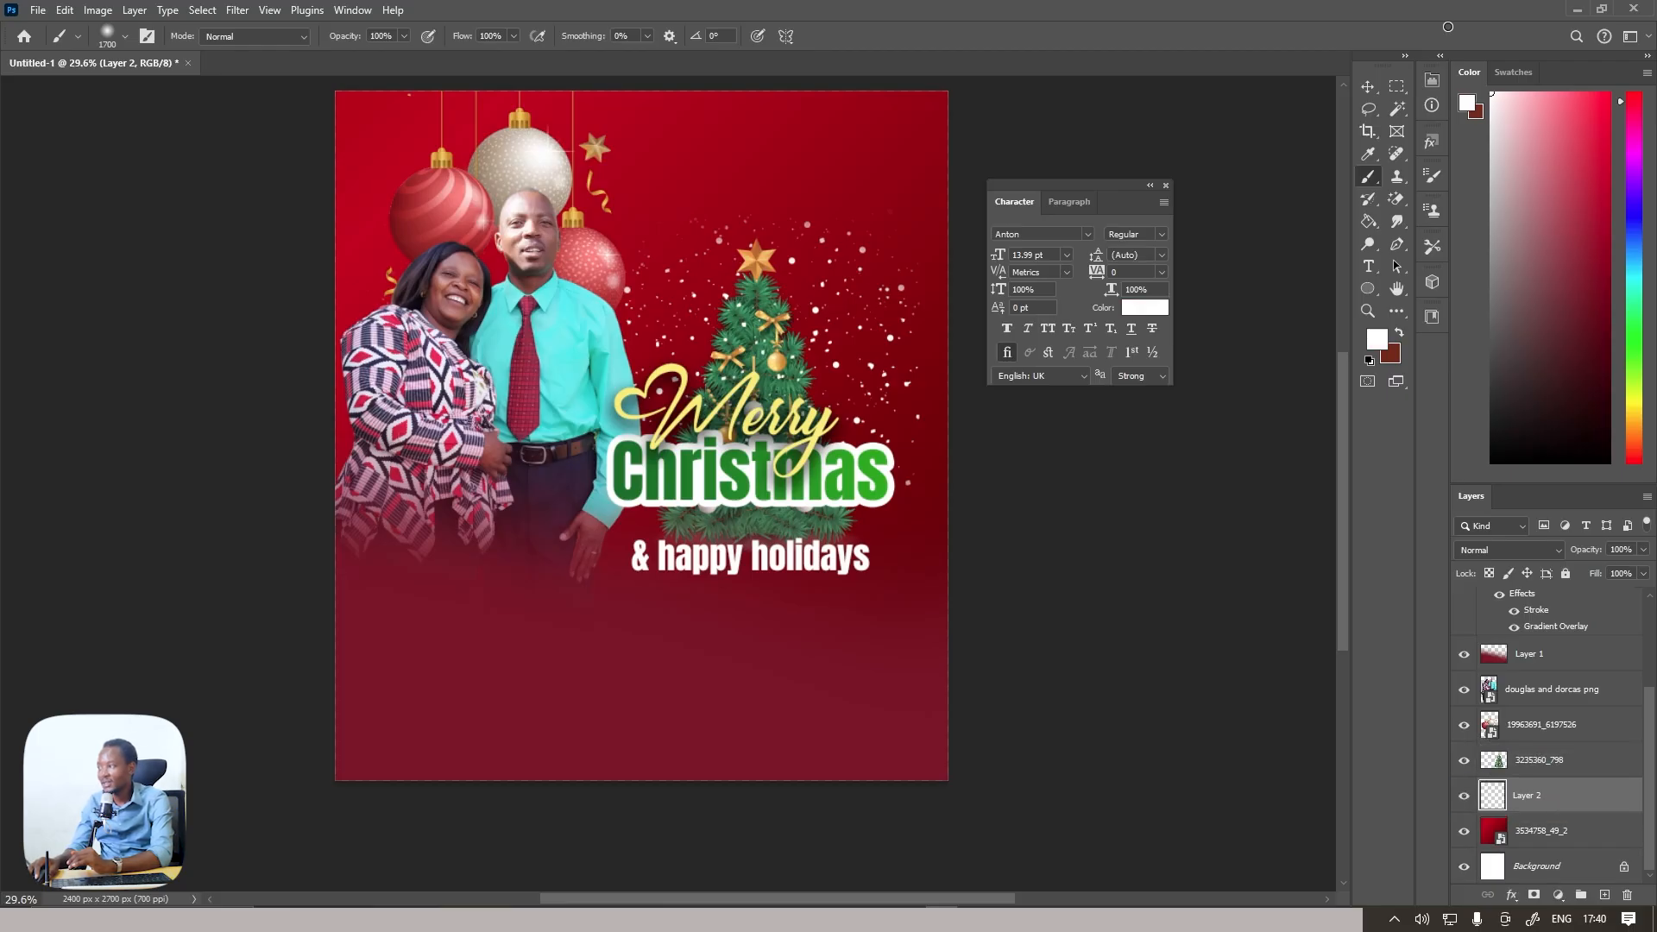
key(bracketright)
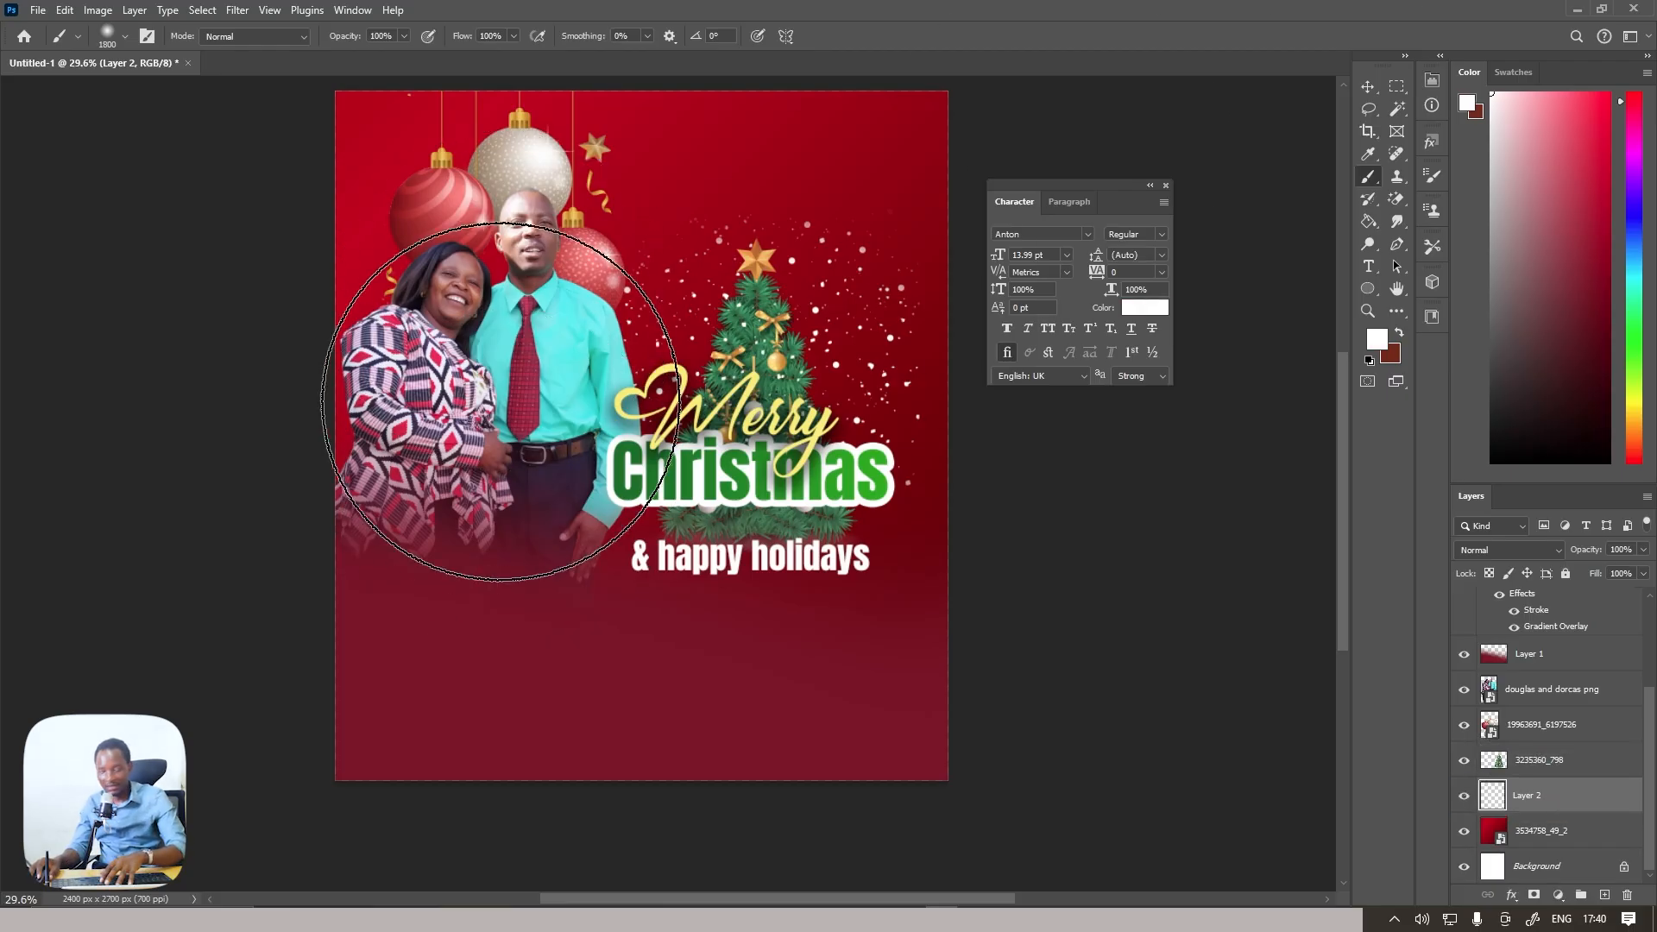
click(470, 324)
key(bracketright)
key(bracketright)
key(bracketright)
key(bracketright)
key(bracketright)
key(bracketright)
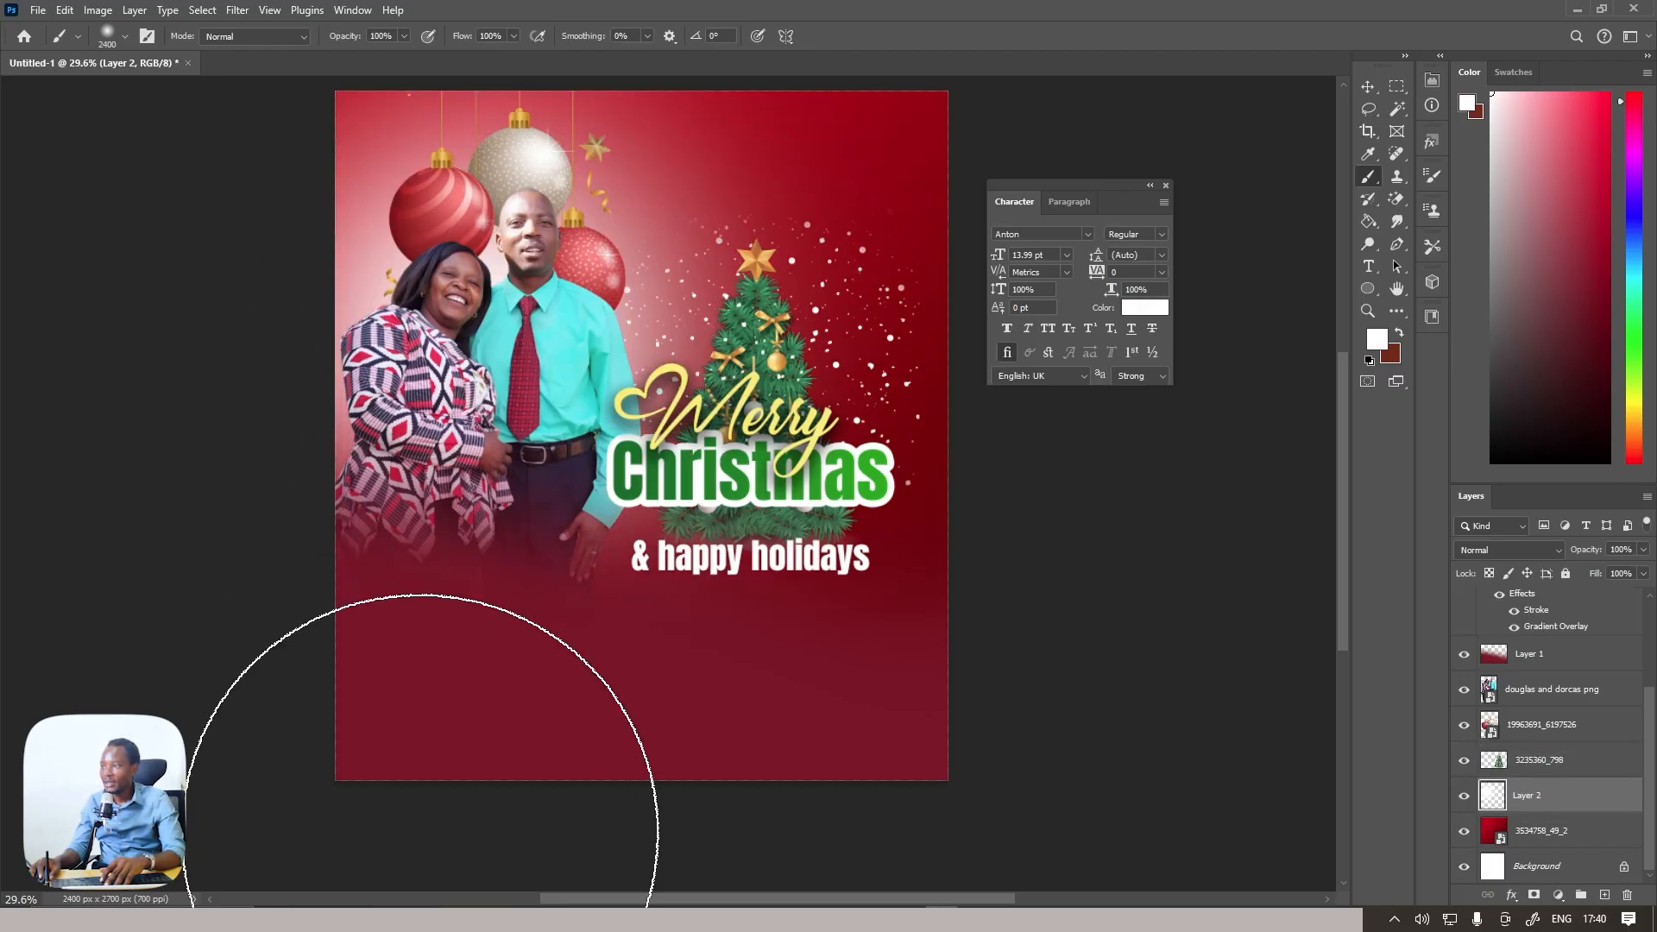
key(ctrl+z)
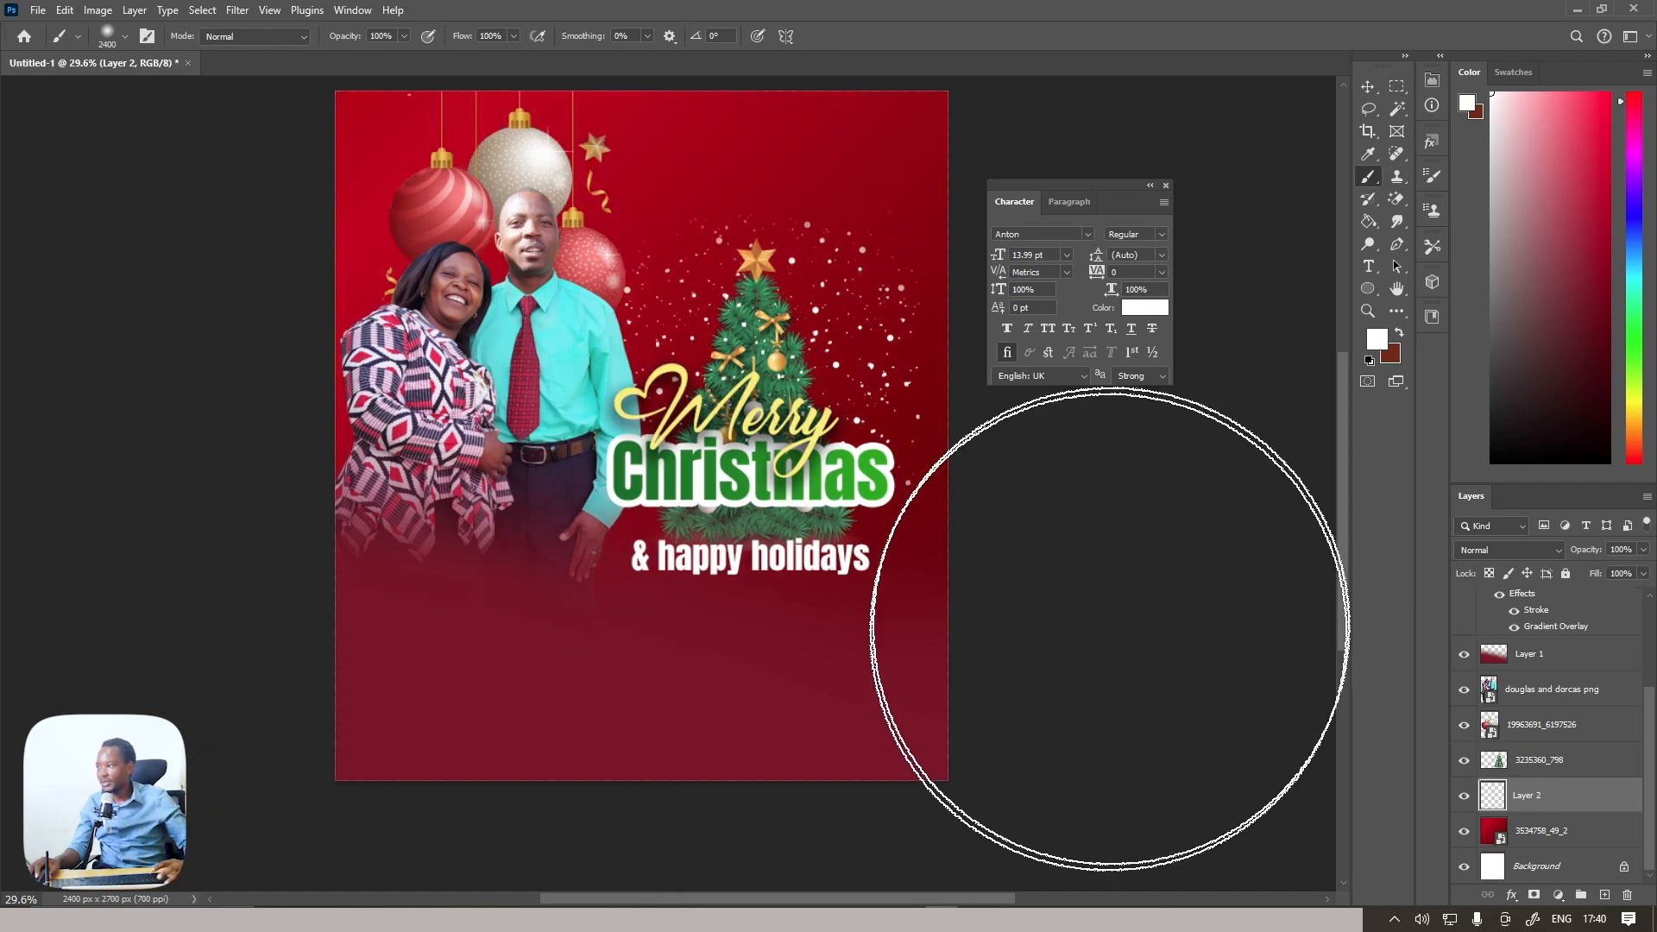
Choose a light pinkish red based on the sampled background colour and paint a soft glow behind the couple
click(1377, 339)
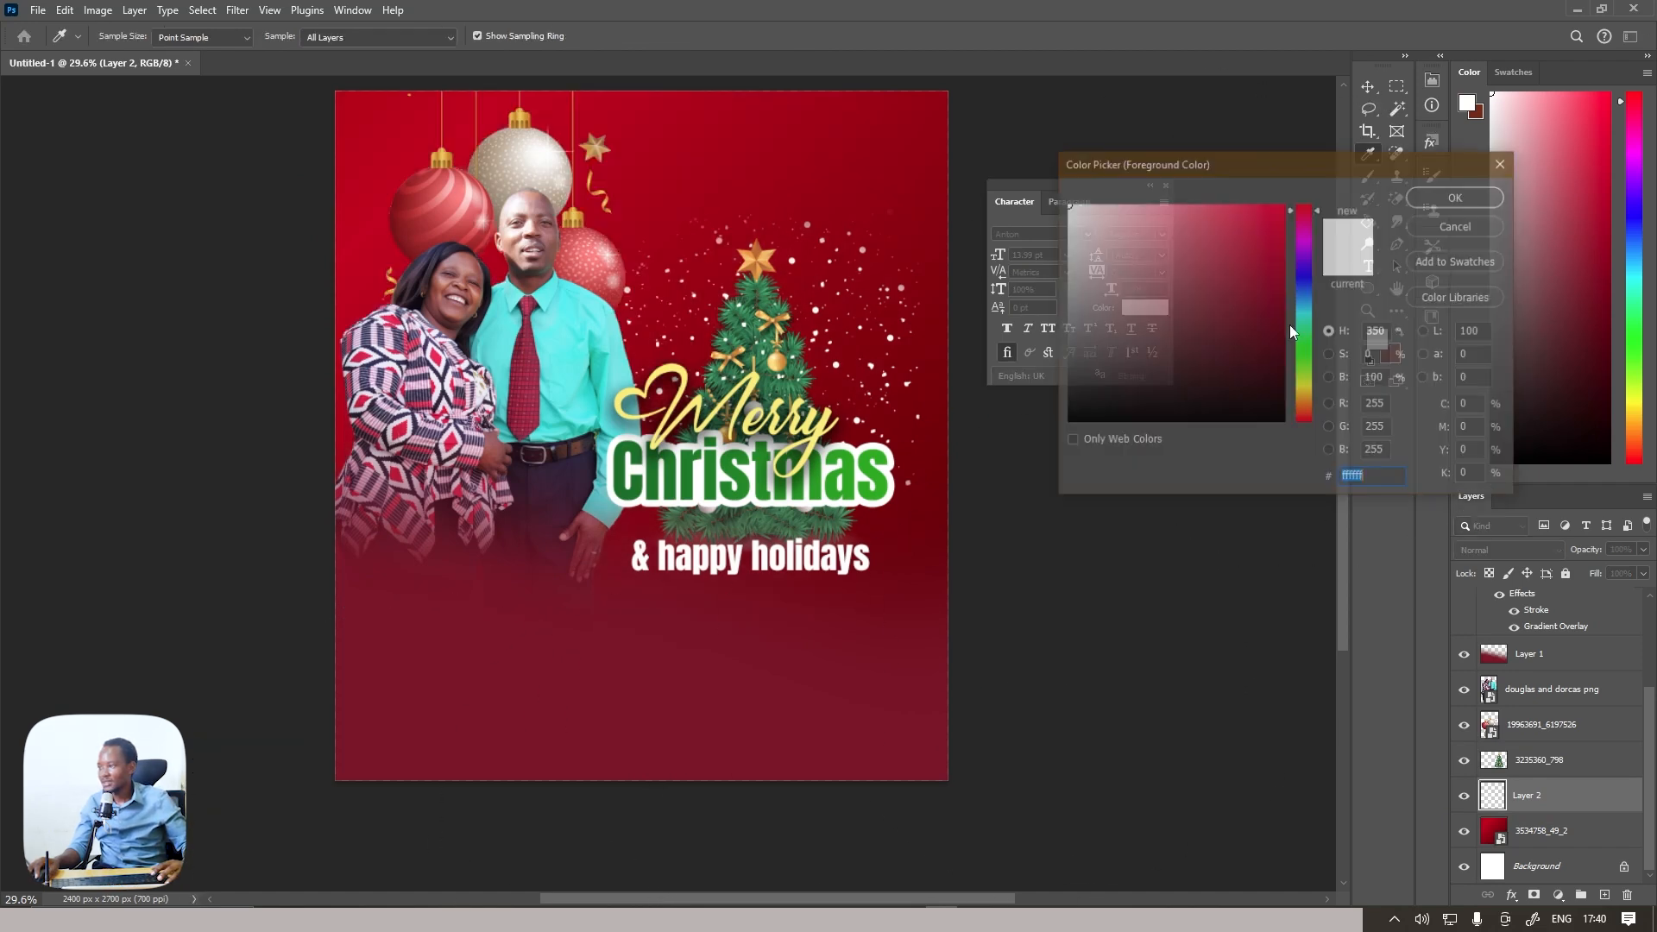
click(612, 176)
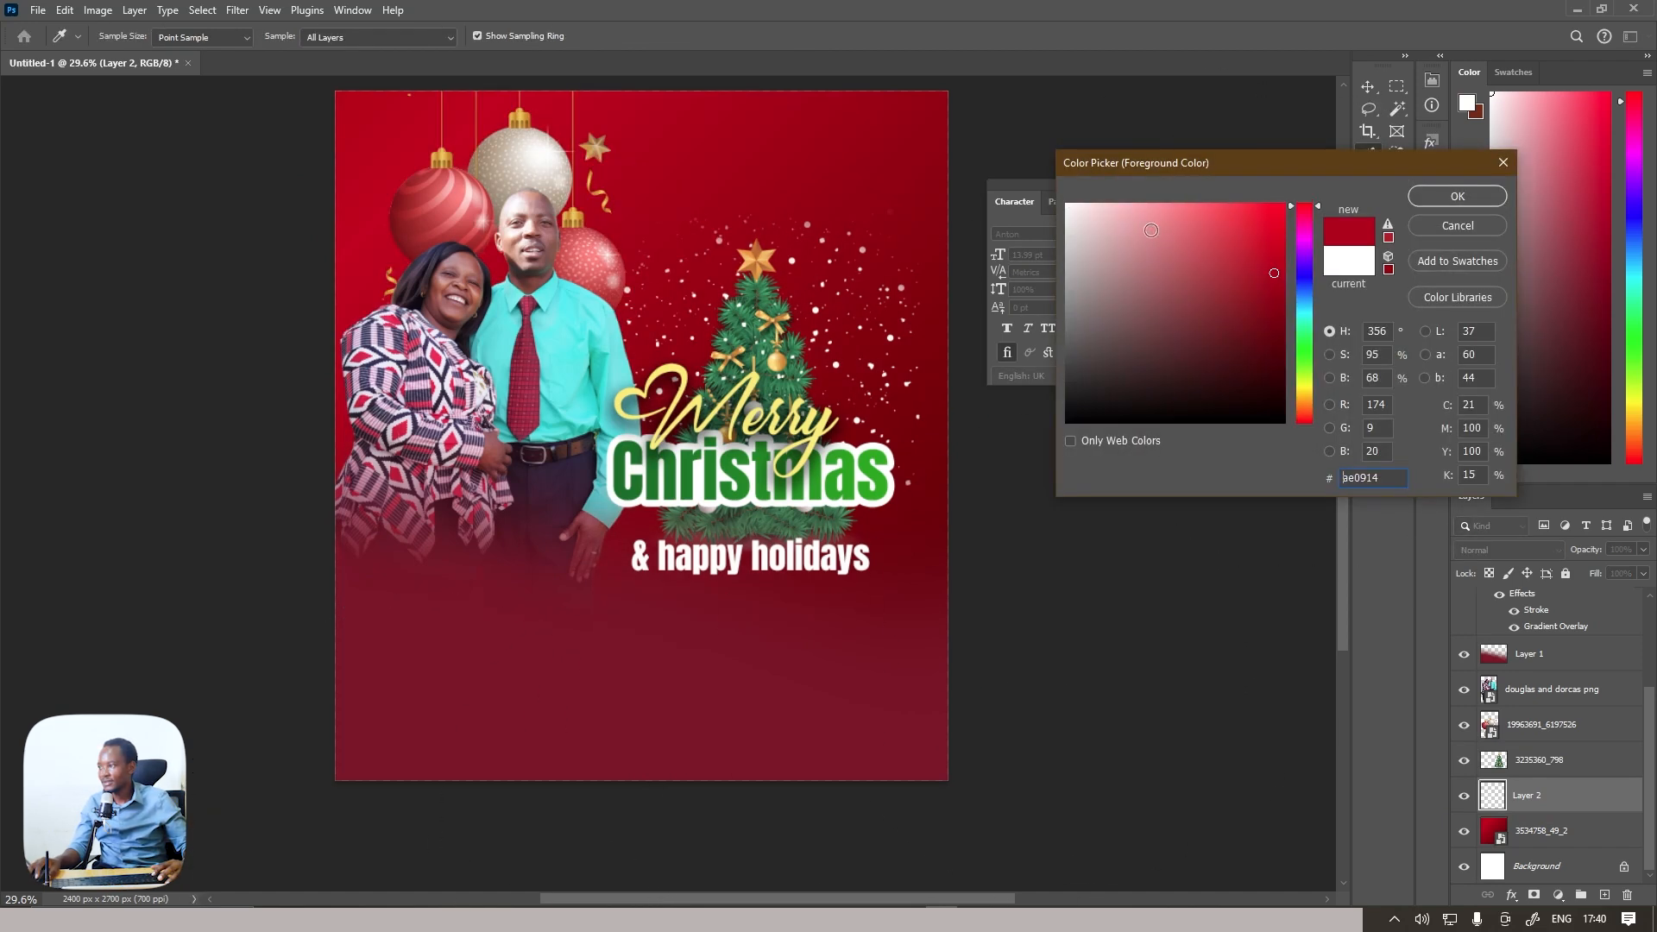
click(1219, 206)
click(1443, 200)
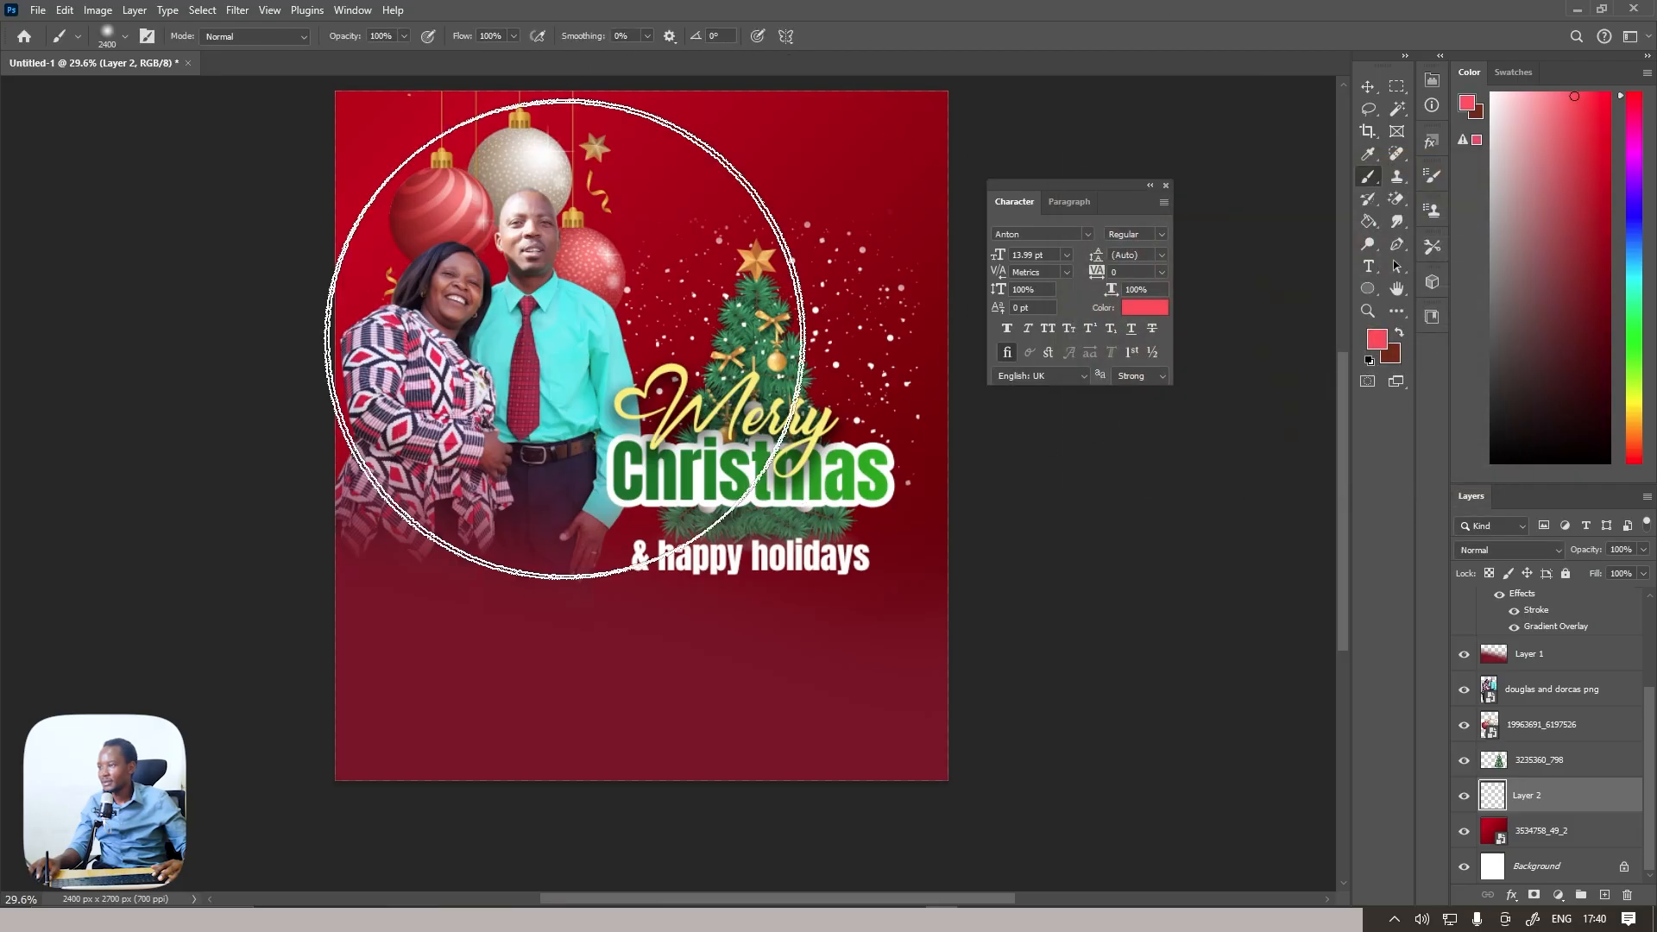
click(493, 388)
click(493, 389)
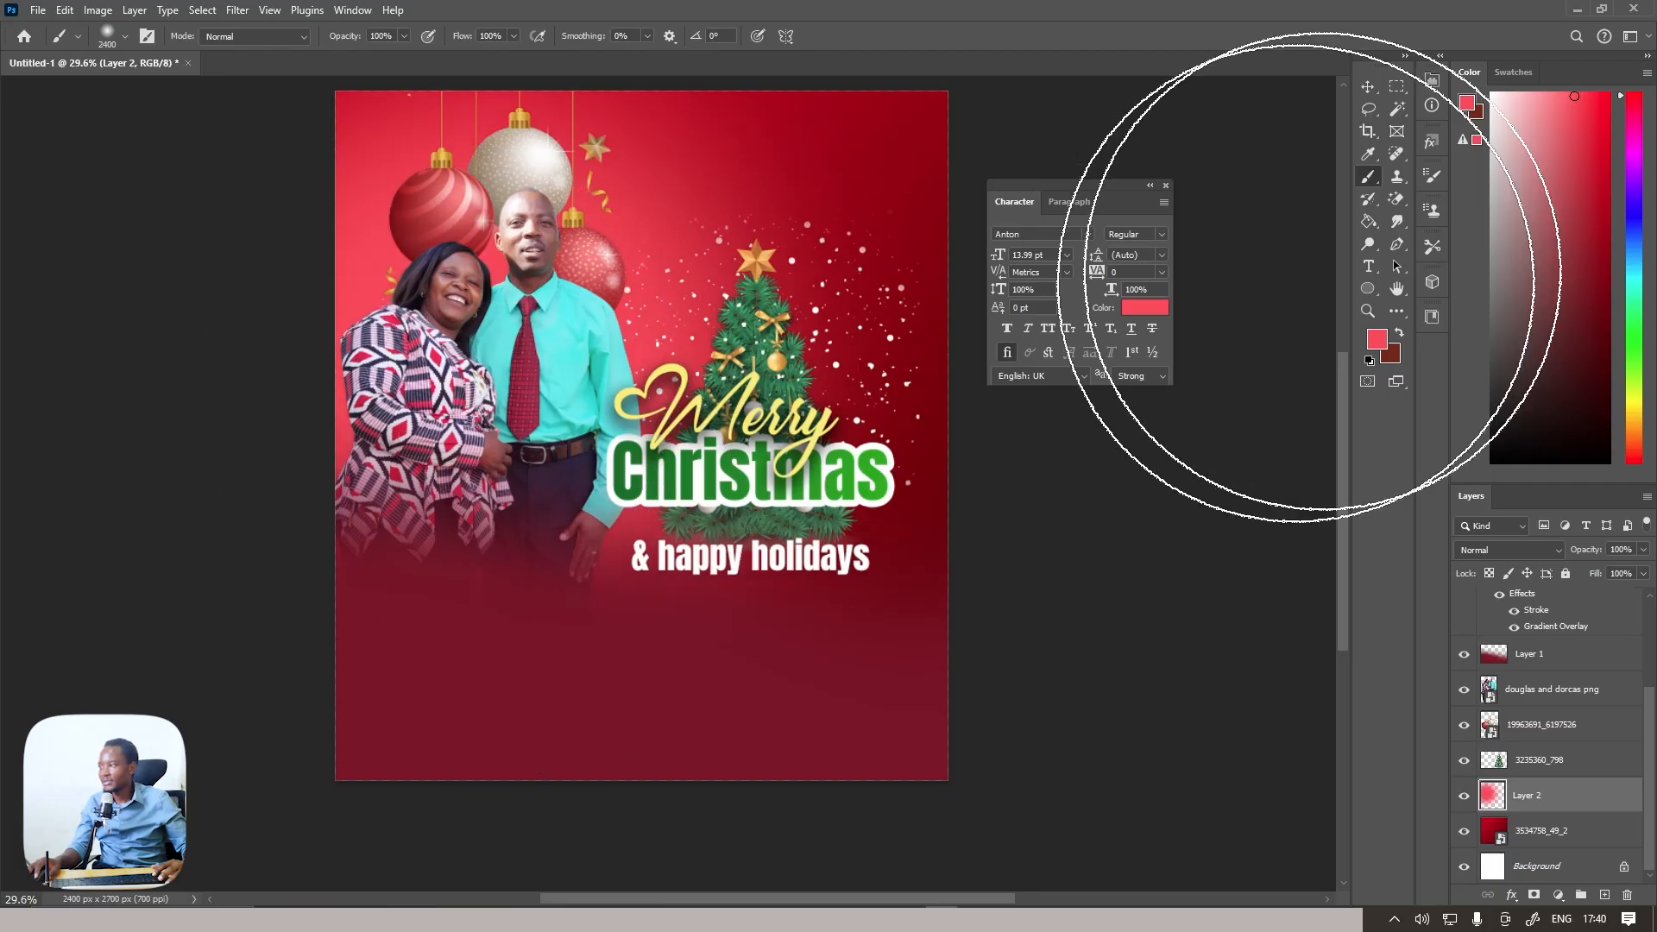
click(1553, 92)
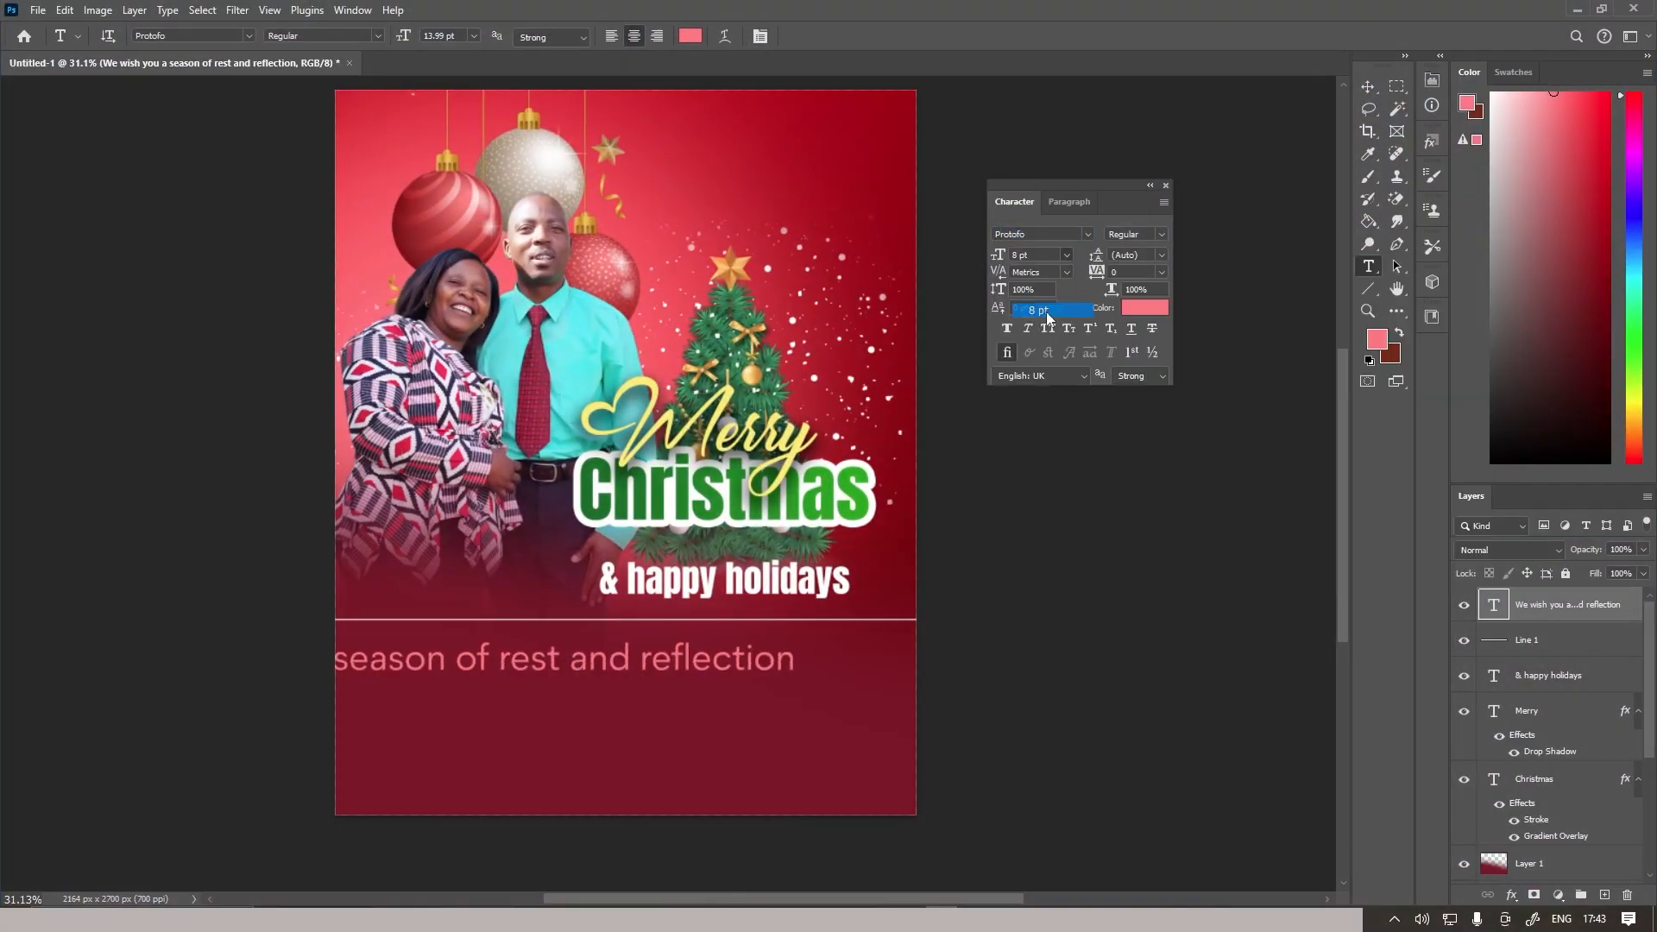
Format the "We wish you a season of rest and reflection" text as white Protofo at 7.3 pt
key(ctrl+Return)
click(1144, 307)
click(1061, 183)
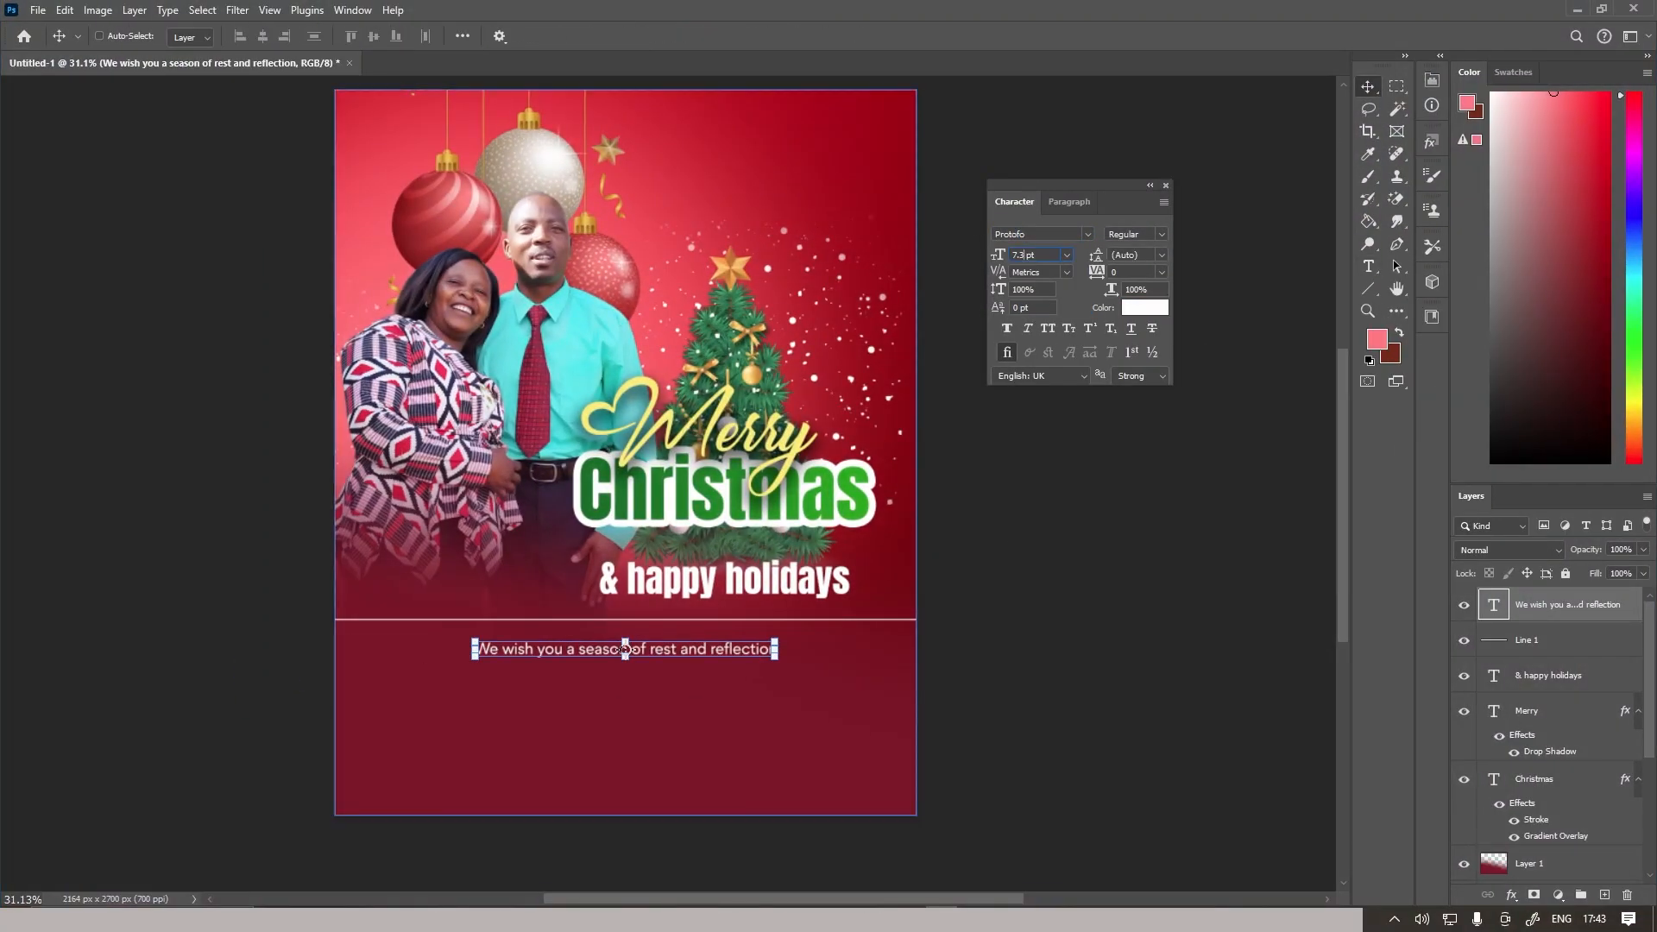
Append "As the year draws to a close, we pray that you look back at the Lord's mercy and grace, and from these, fill your hearts with thanksgiving."
scroll(850, 679, up, 3)
key(t)
click(792, 635)
text(. As the year)
key(Return)
text(draws to a close, we pray that you look back at the Lord's)
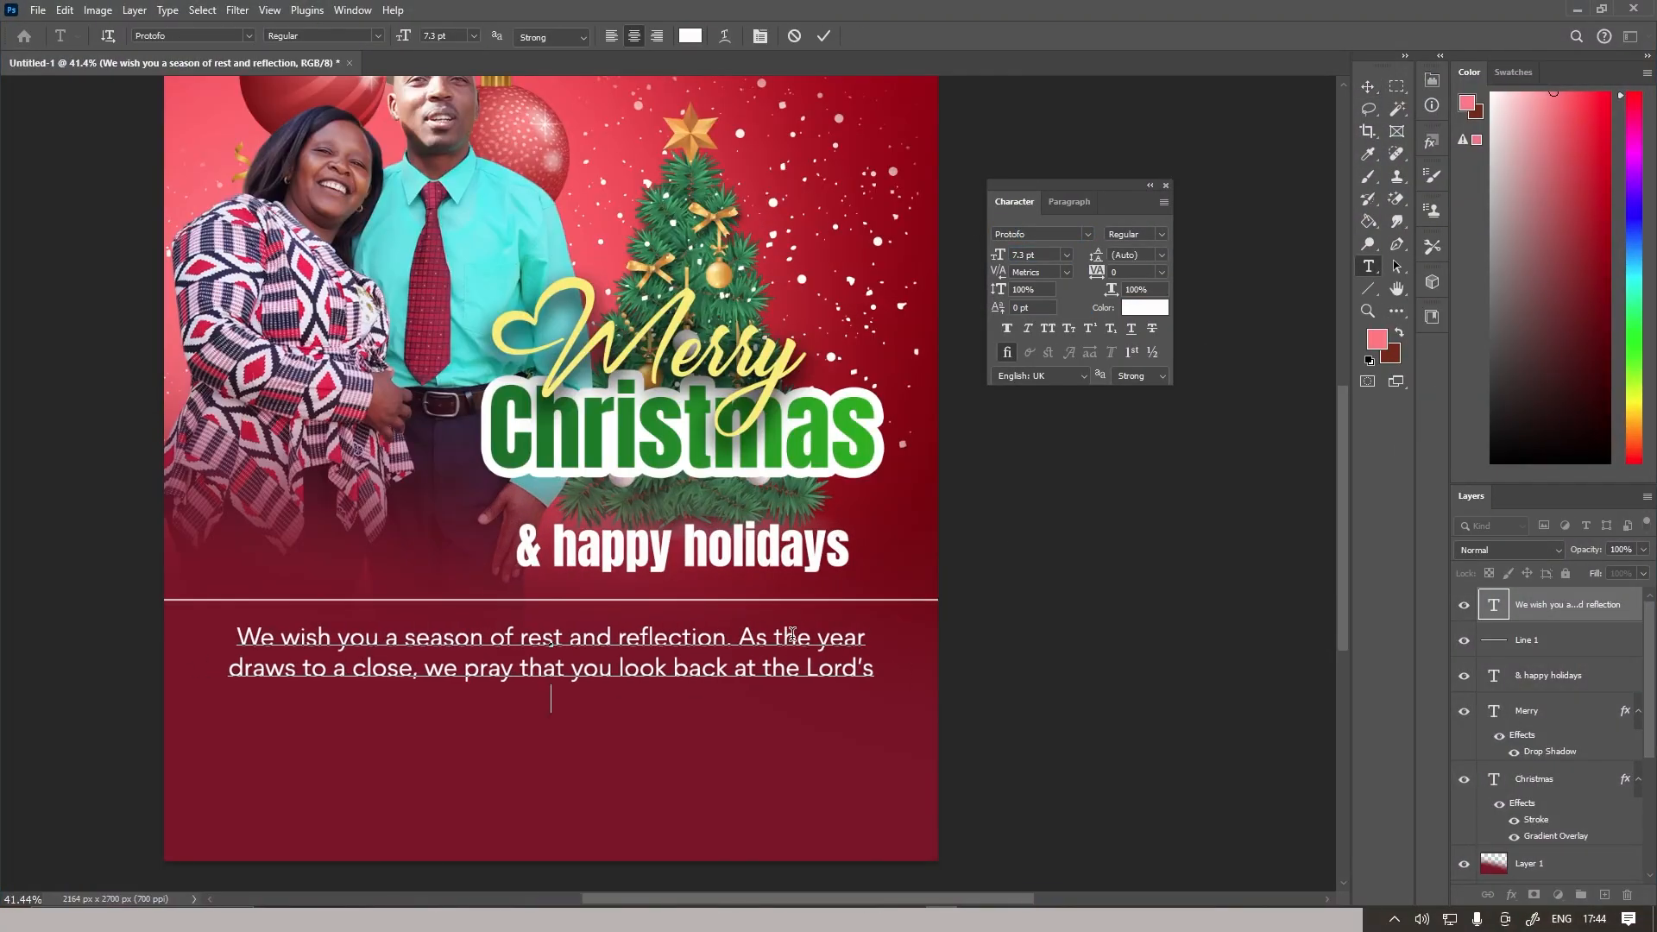
key(Return)
text(mercy and grace, and from  these, fill your hearts with)
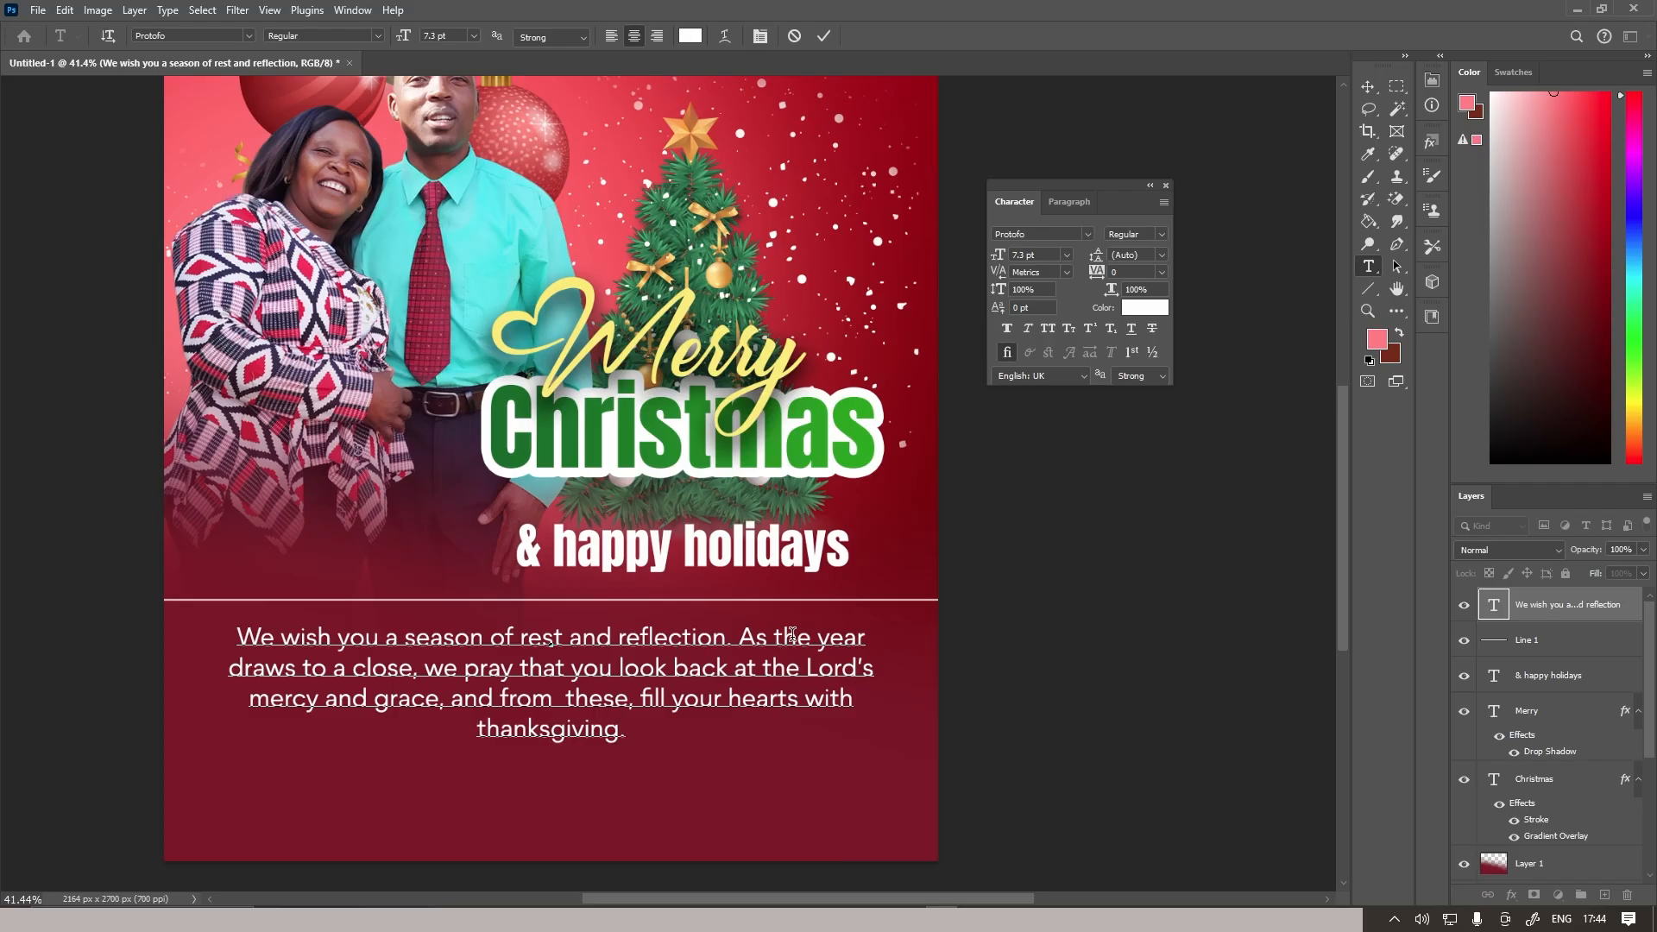